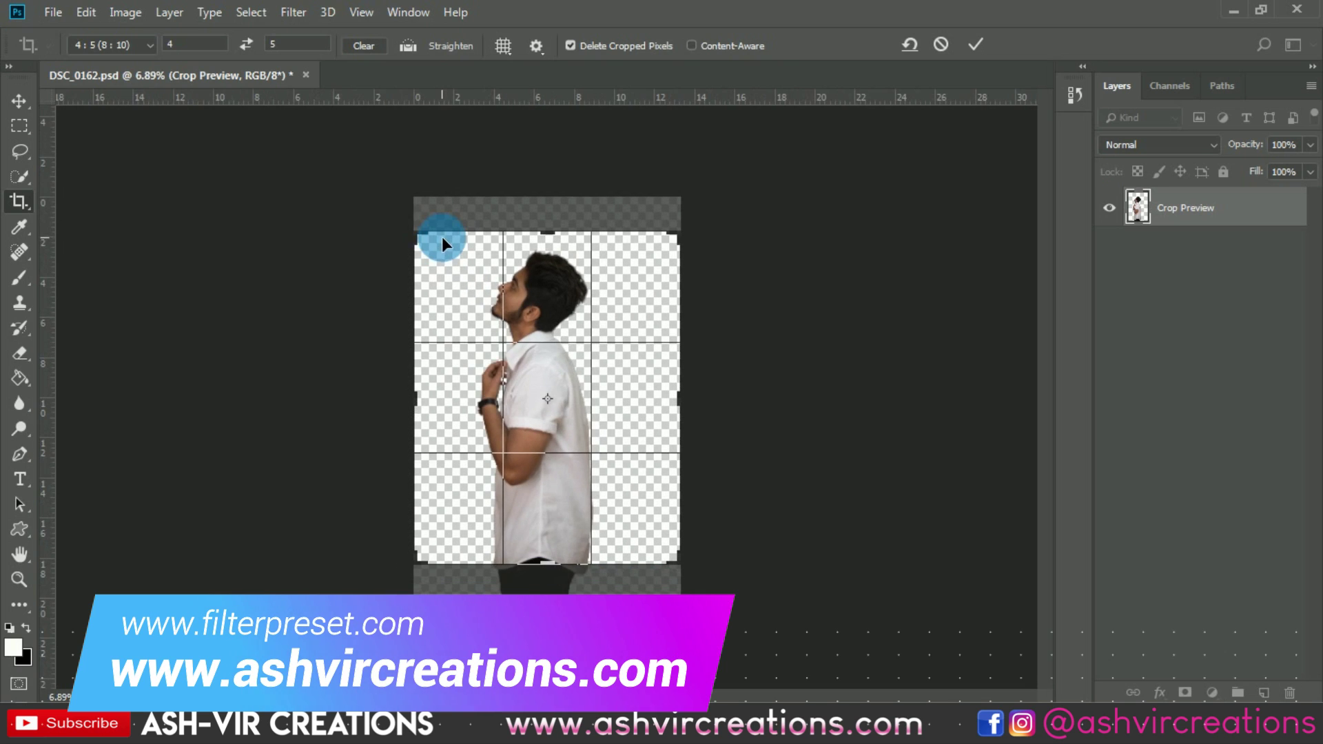
Extend the 4:5 crop beyond the photo to add empty canvas above and mostly left of the man, and apply it
left_click_drag(423, 243, 388, 198)
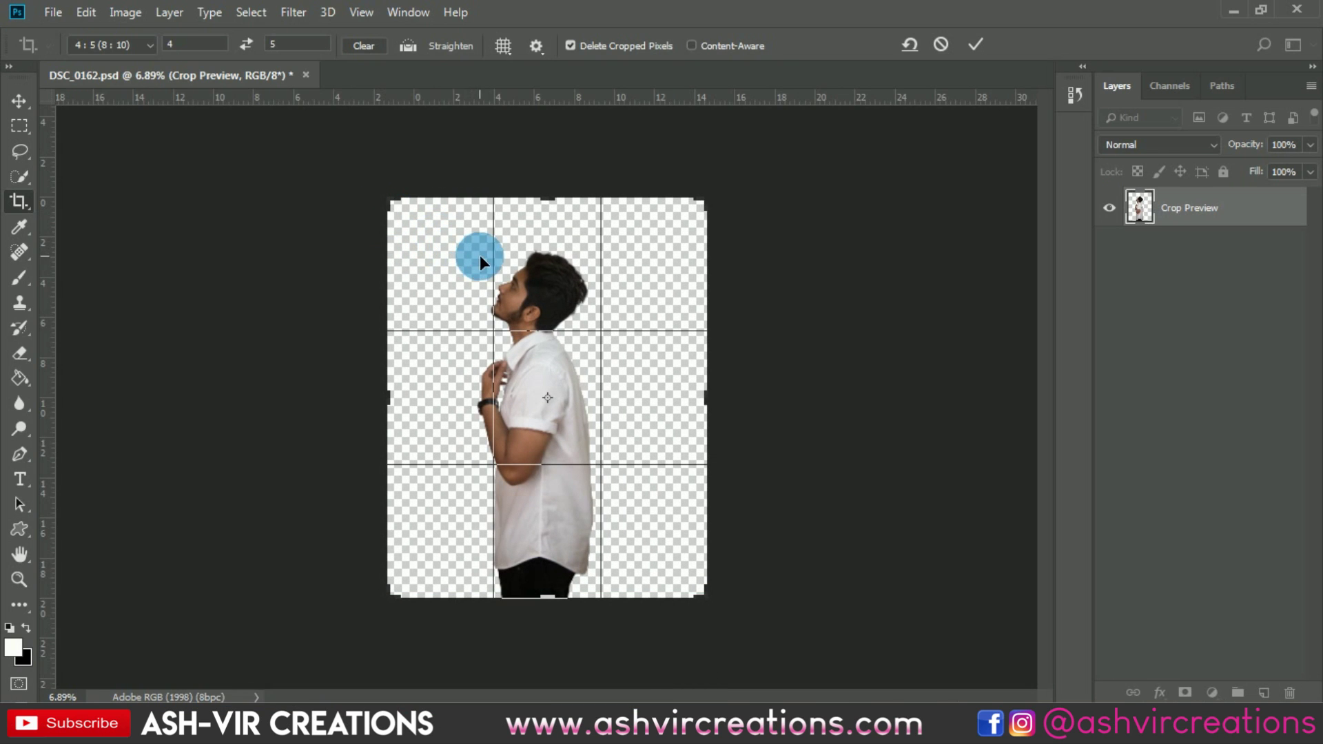
left_click_drag(480, 255, 535, 247)
key("ctrl+r")
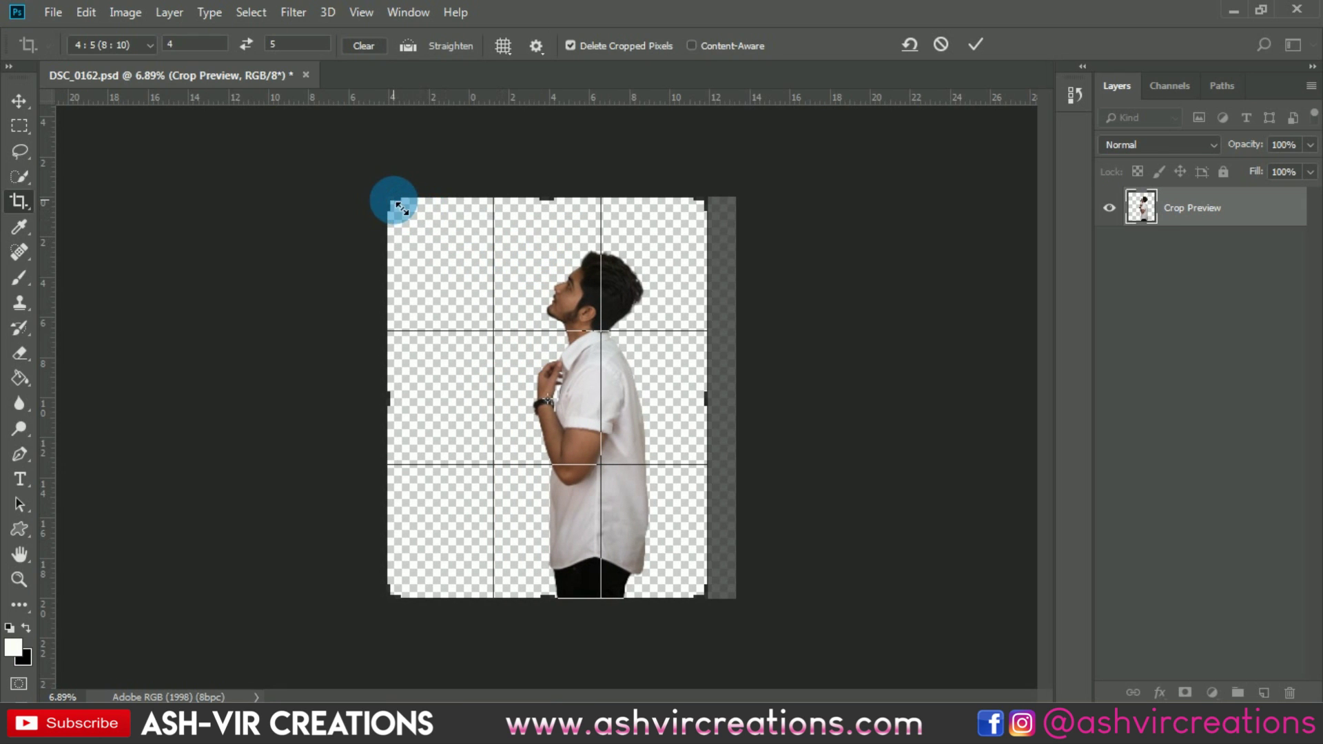
left_click_drag(399, 206, 334, 138)
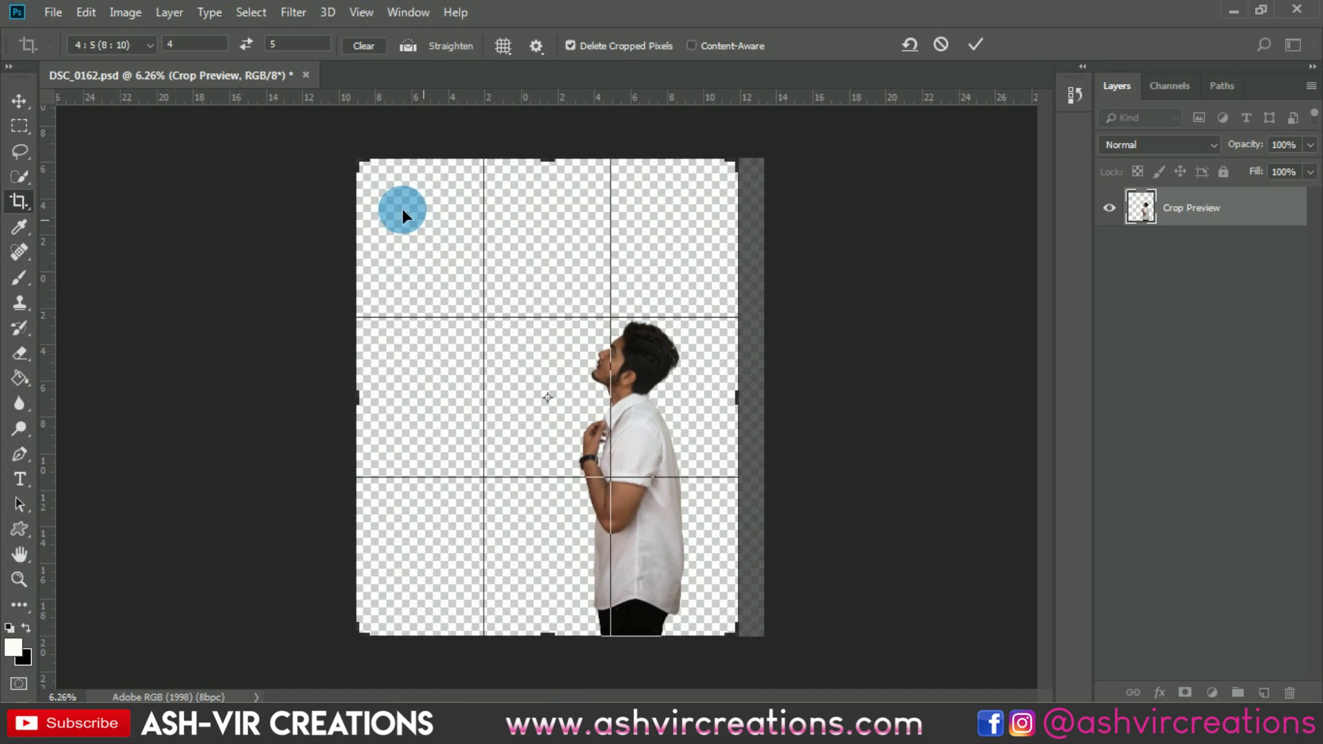
left_click_drag(367, 170, 349, 147)
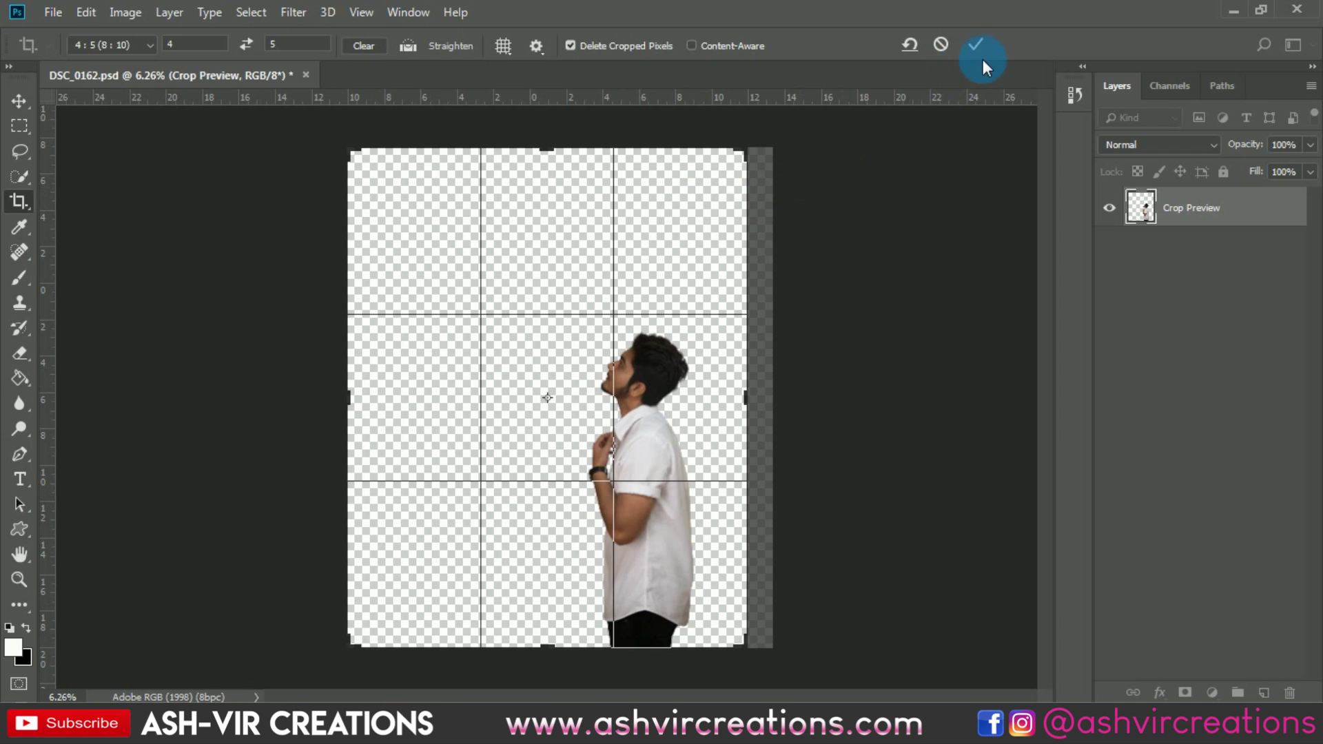
left_click_drag(682, 281, 667, 281)
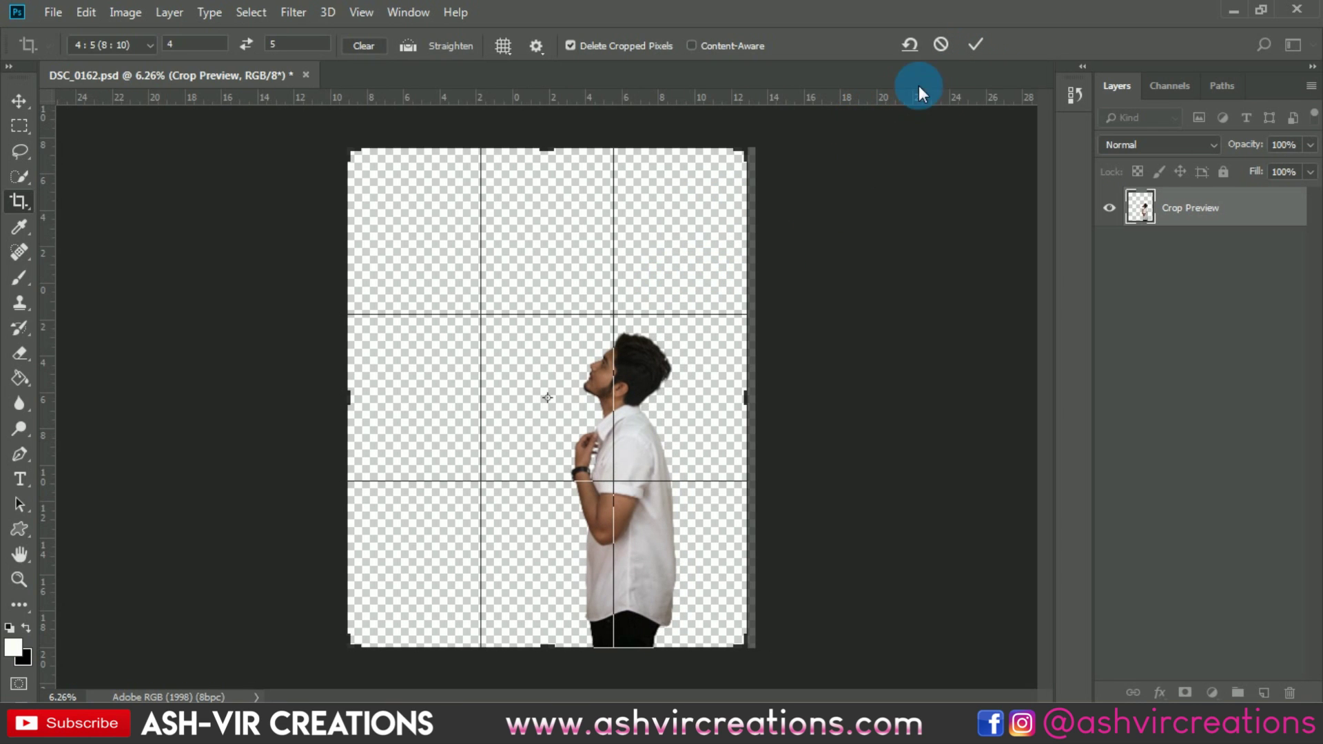
left_click(974, 46)
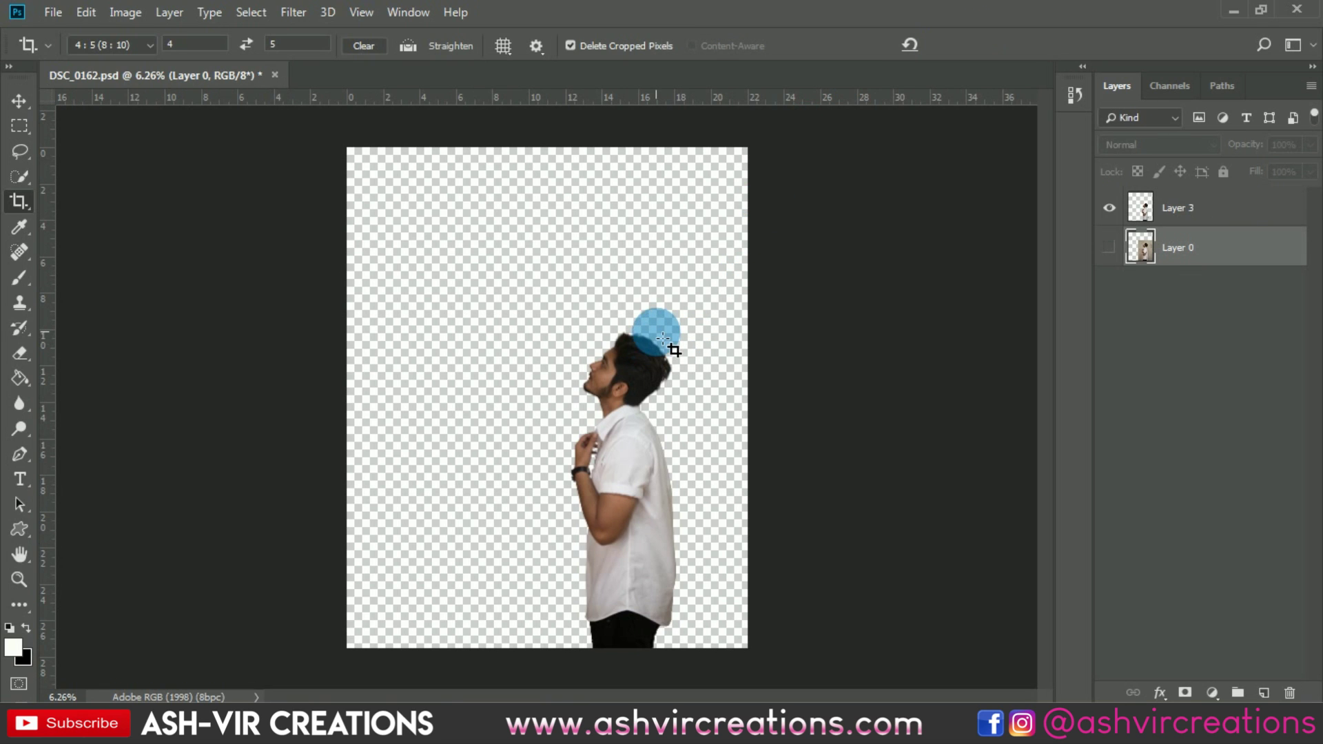
Crop the canvas slightly tighter at 4:5, trimming empty space above and left of the man
left_click(567, 308)
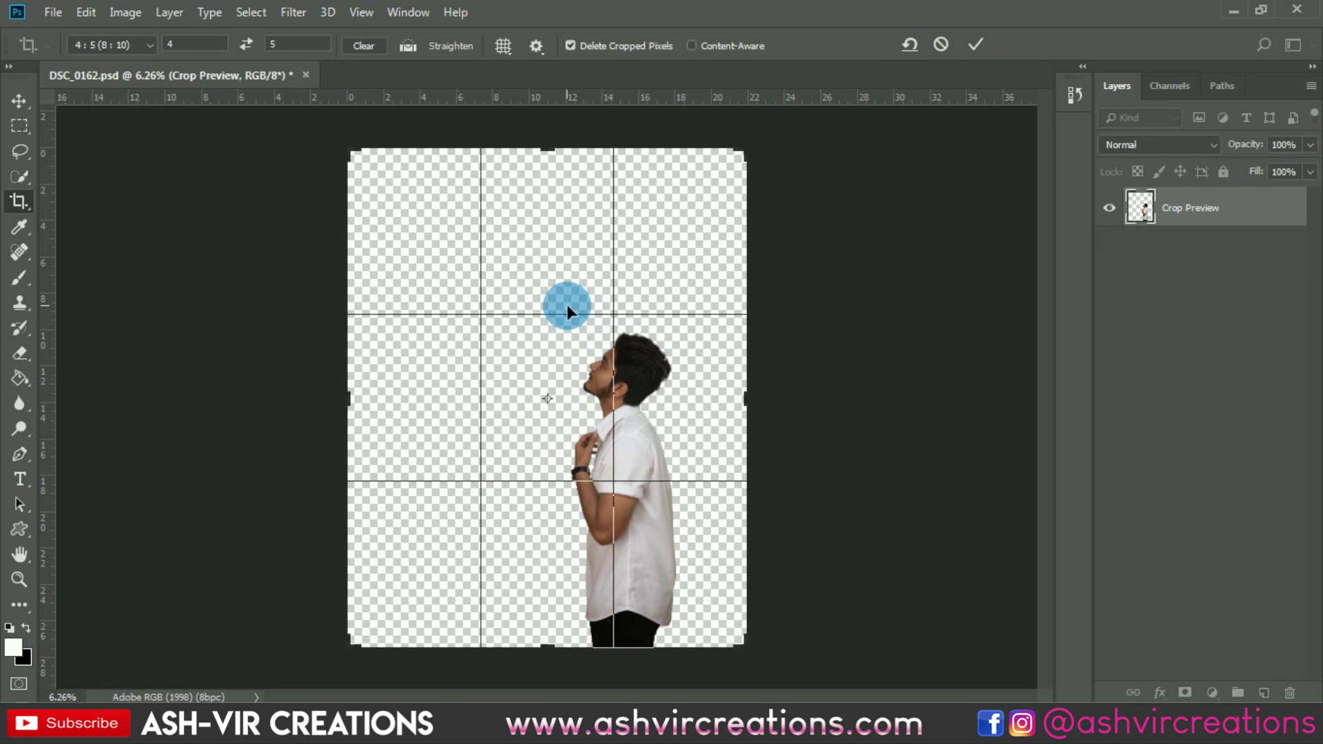
left_click_drag(351, 153, 376, 181)
left_click_drag(527, 297, 523, 296)
key("ctrl+r")
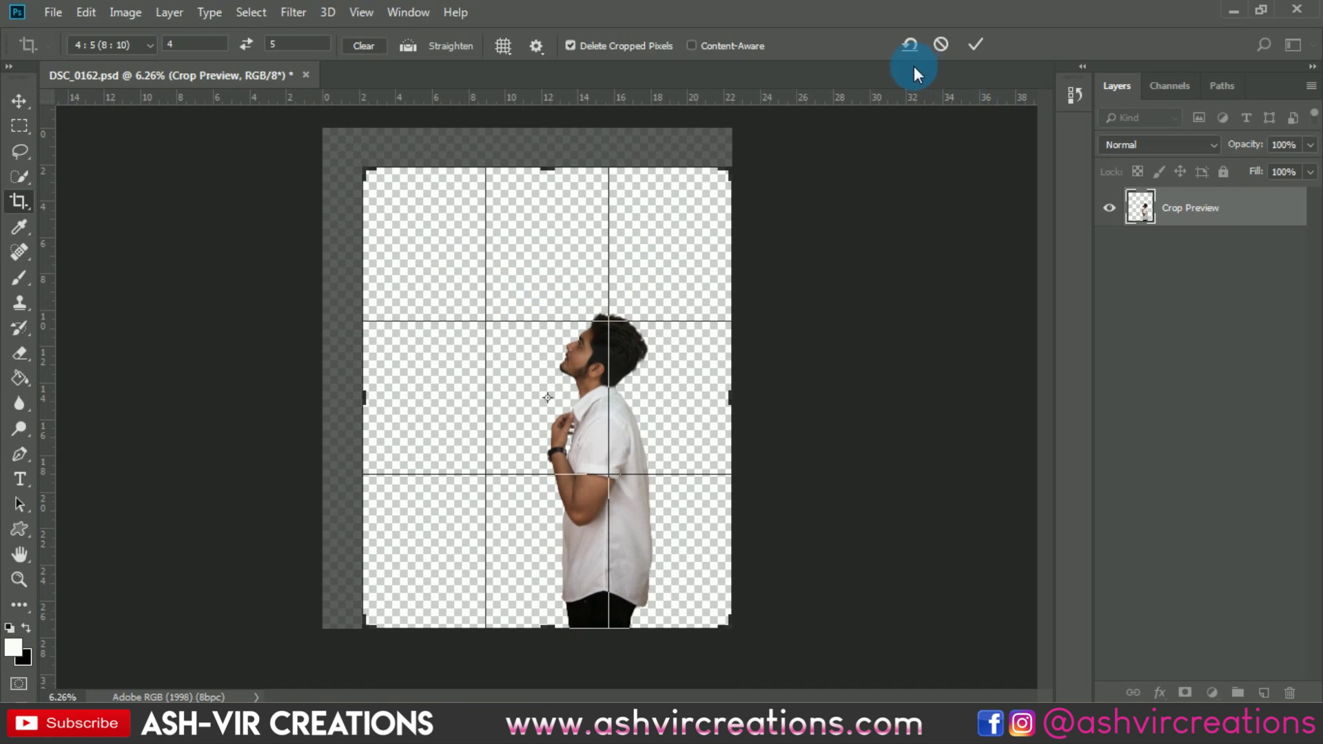
left_click(976, 44)
key("v")
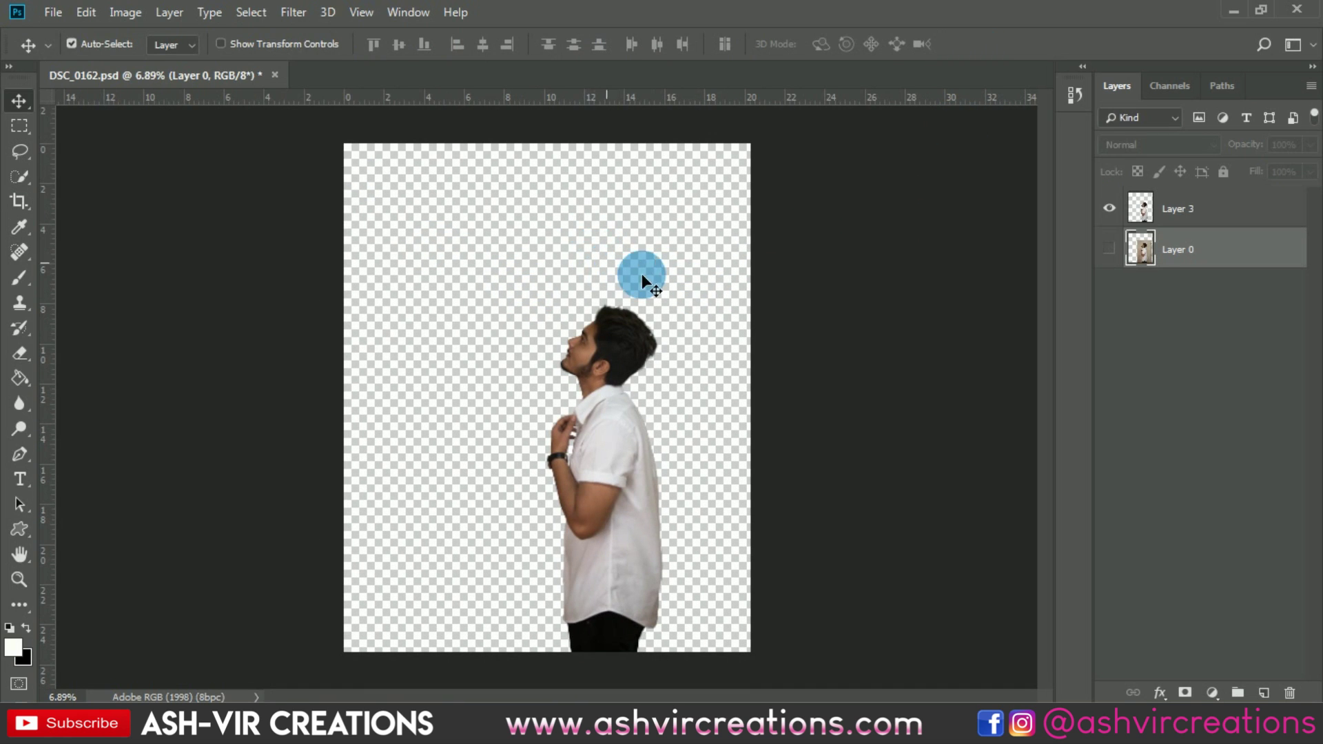
Open qqq.jpg from the colors folder and bring the image into DSC_0162.psd beneath the man's layer
left_click(53, 12)
left_click(66, 45)
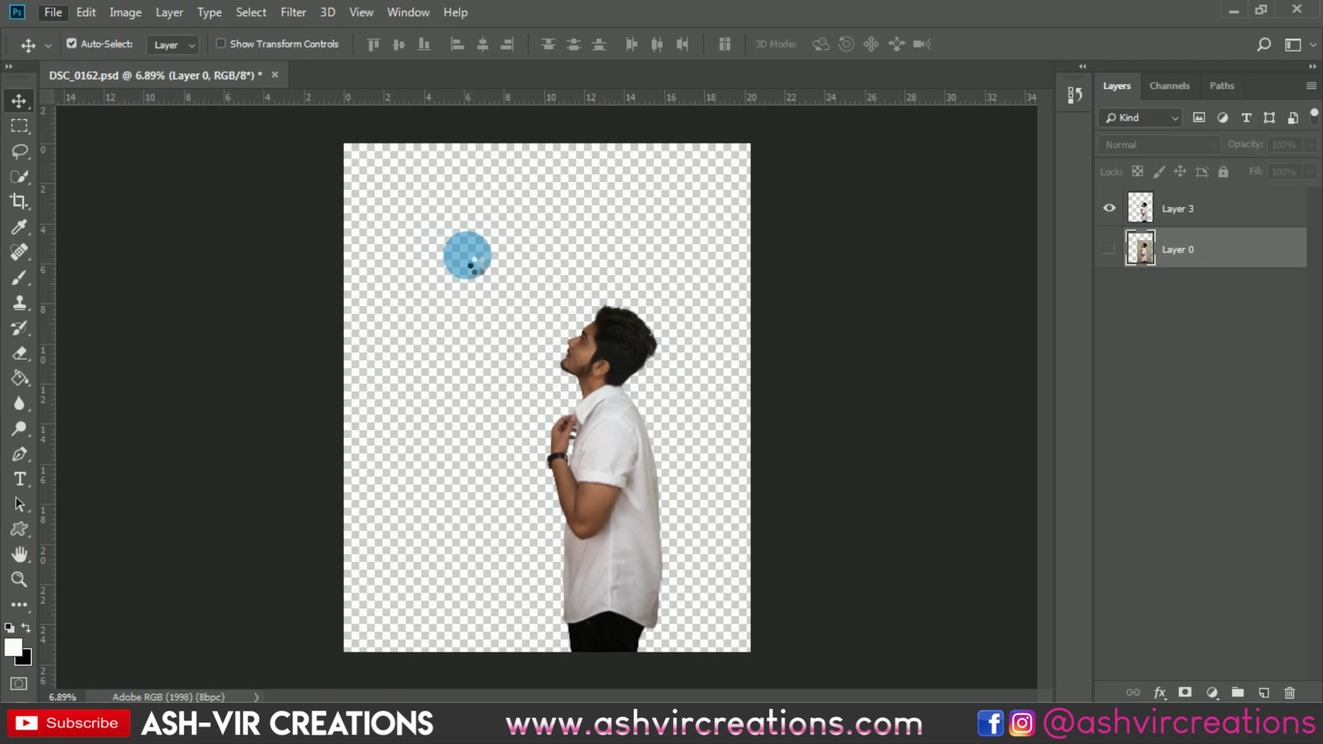
scroll(533, 263, "down", 10)
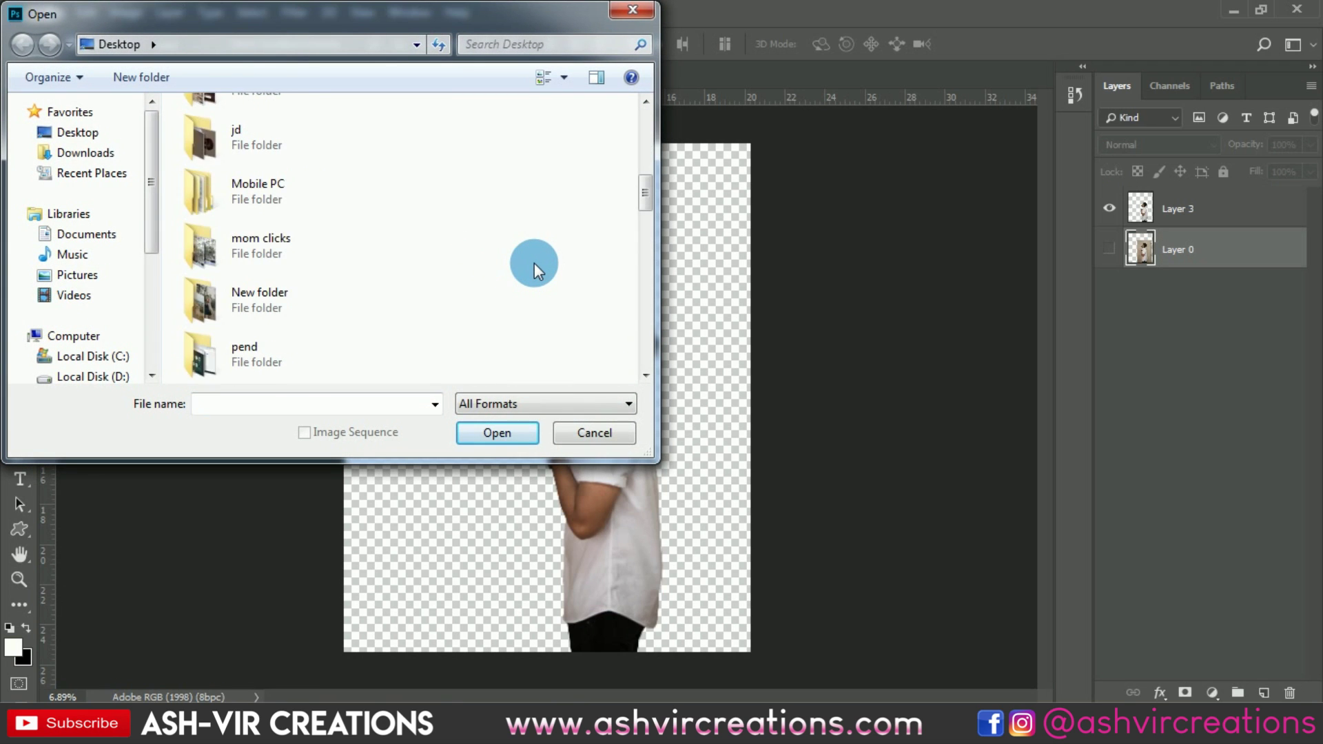
scroll(535, 266, "down", 10)
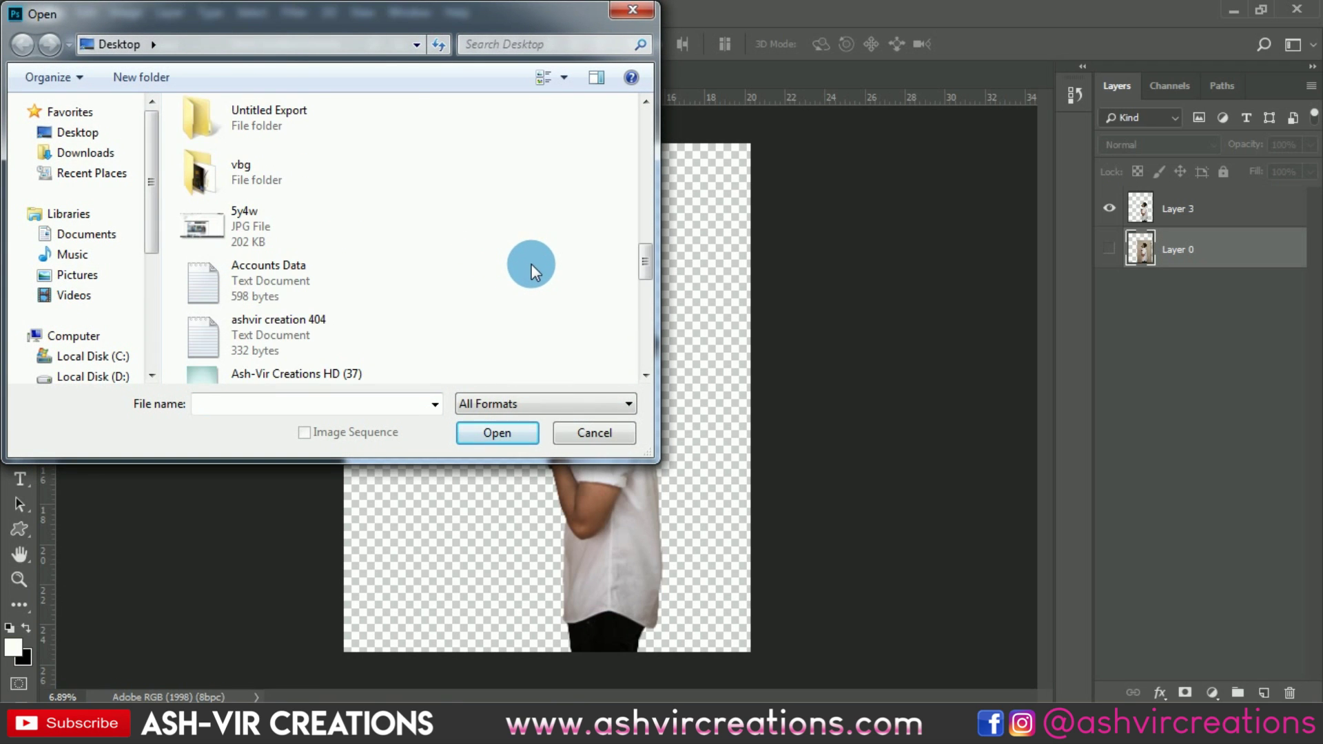
scroll(531, 263, "up", 20)
double_click(324, 235)
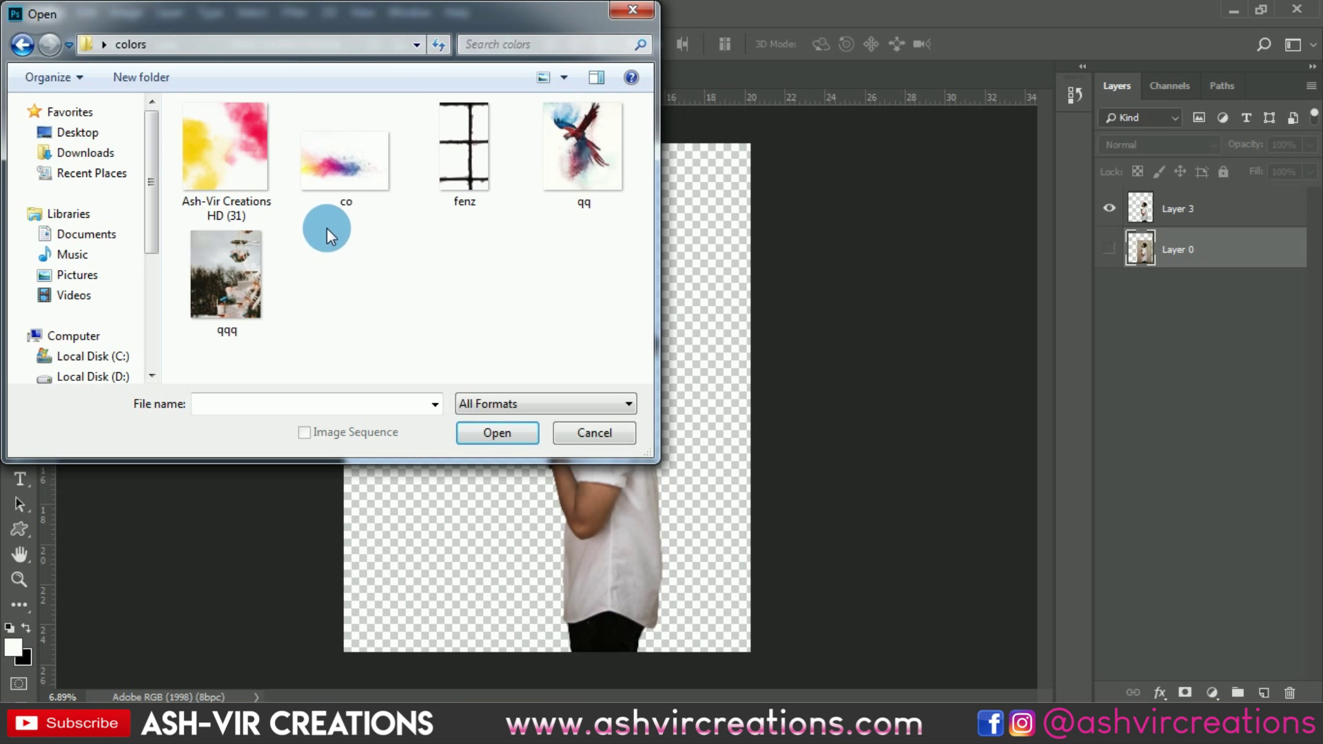
double_click(263, 271)
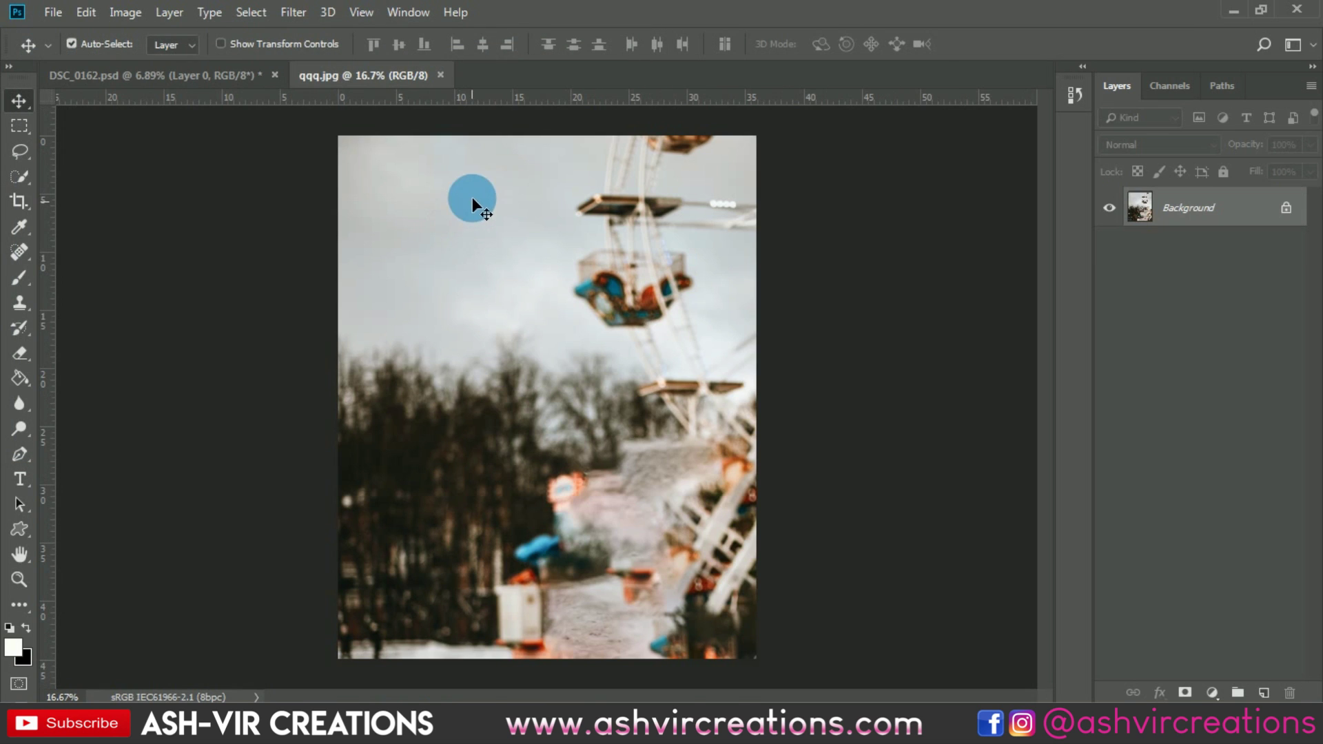
left_click_drag(274, 111, 593, 407)
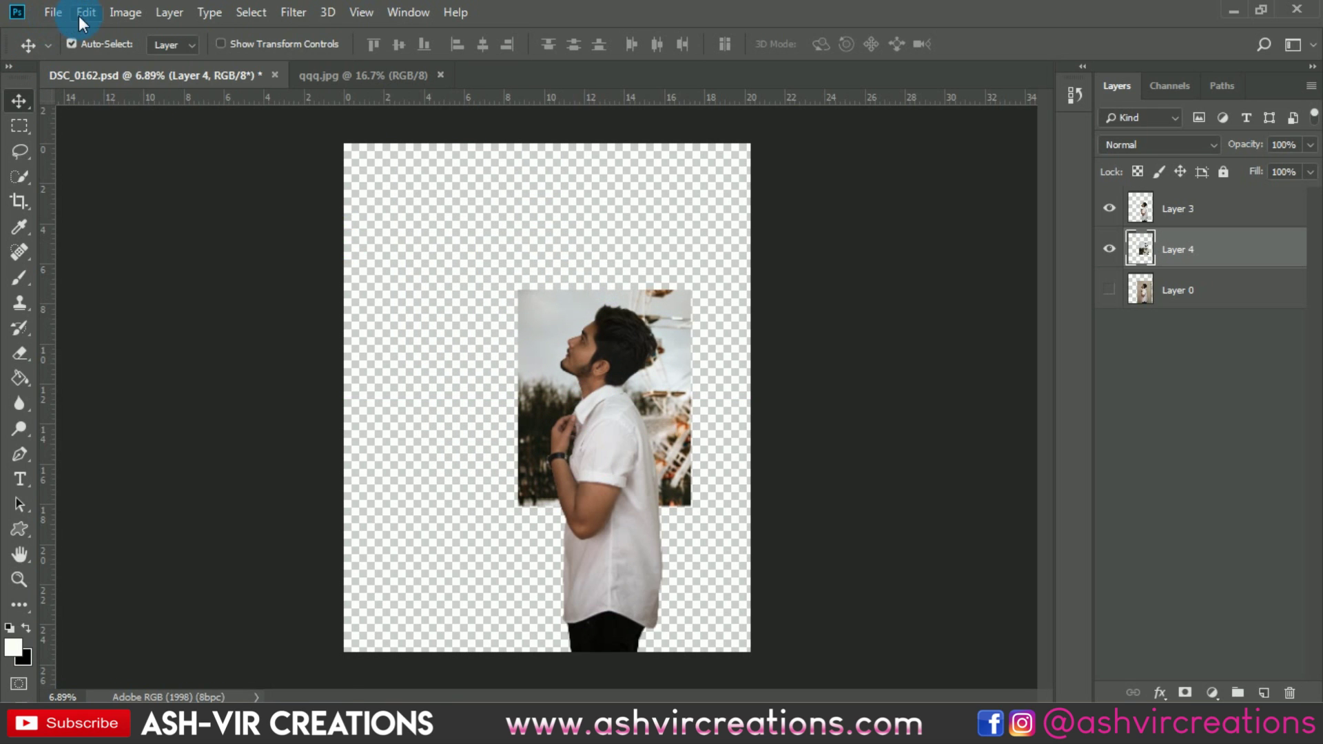
Enlarge the Ferris wheel image to about 353% and shift it so sky and blurred trees fill the area behind the man
left_click(79, 12)
left_click(193, 412)
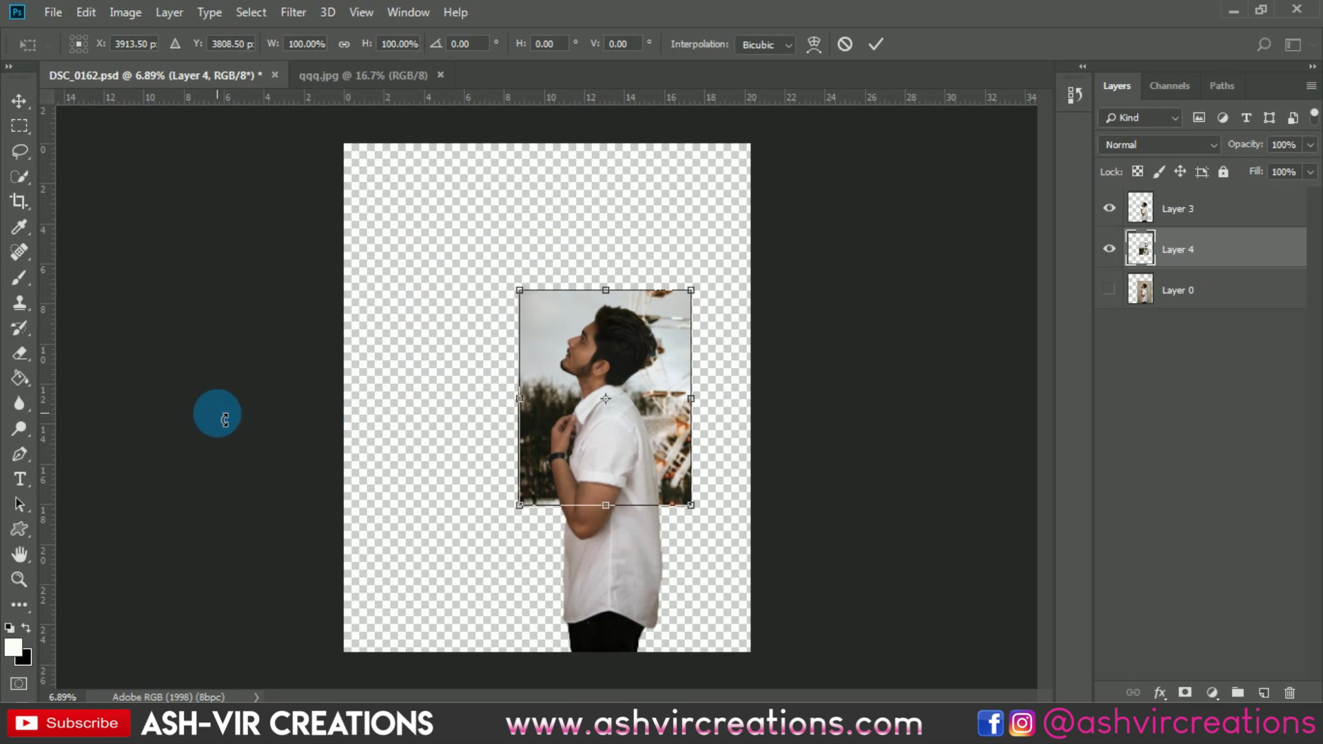
left_click_drag(701, 510, 813, 657)
left_click_drag(722, 490, 663, 463)
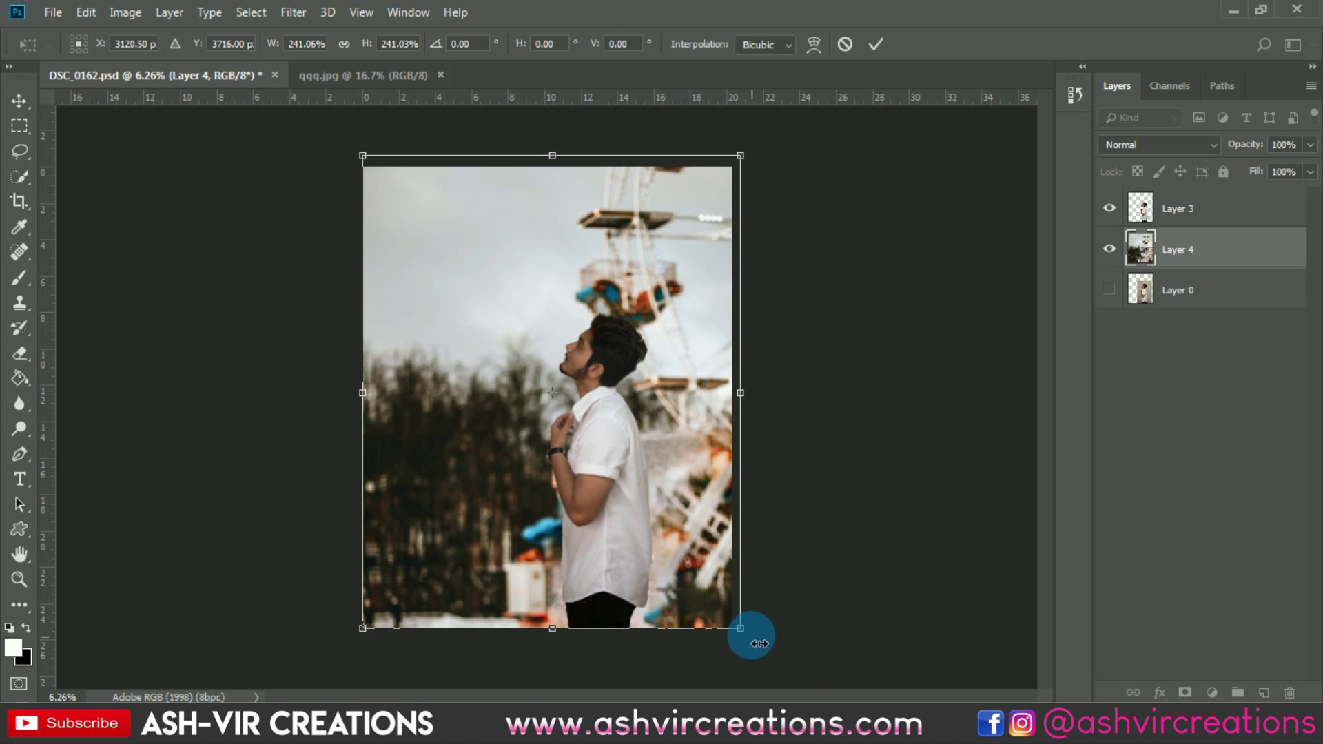
left_click_drag(757, 632, 858, 697)
left_click_drag(665, 449, 738, 582)
double_click(622, 439)
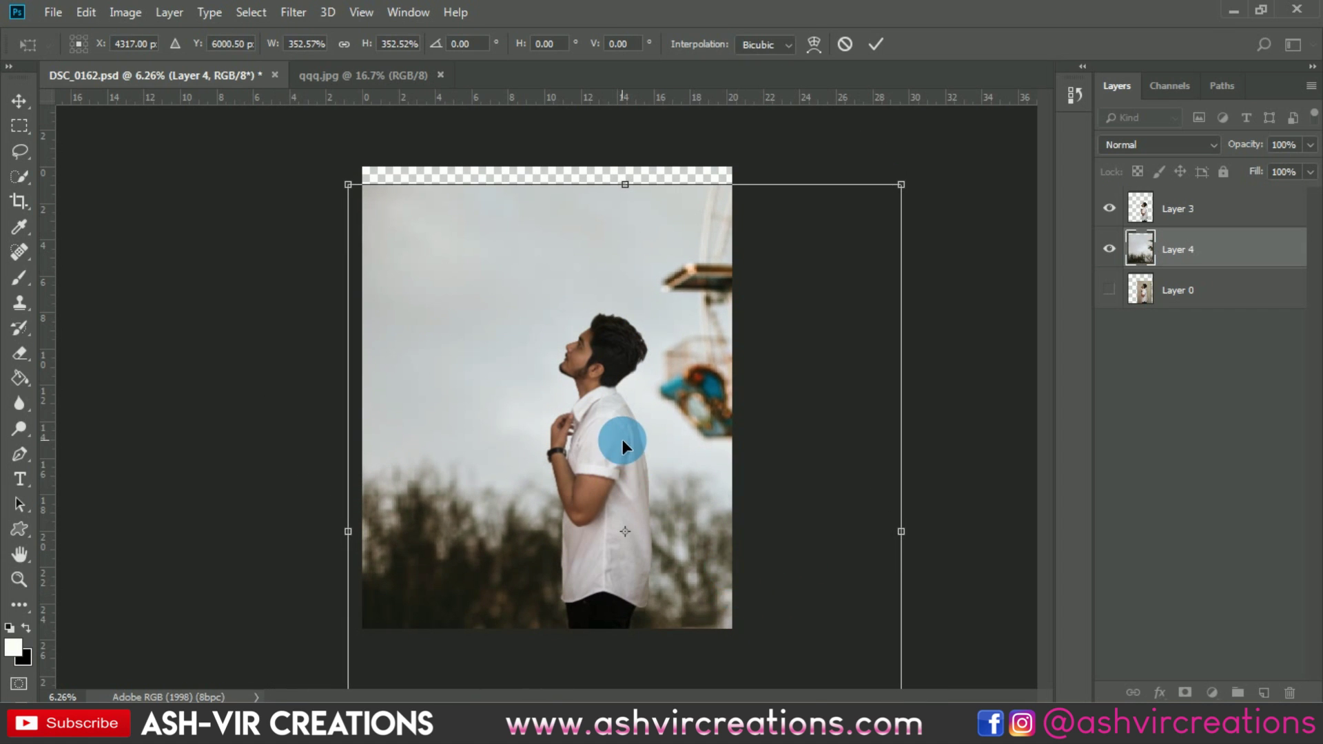
Crop the composition at 4:5 to remove the empty strip above the background image
key("c")
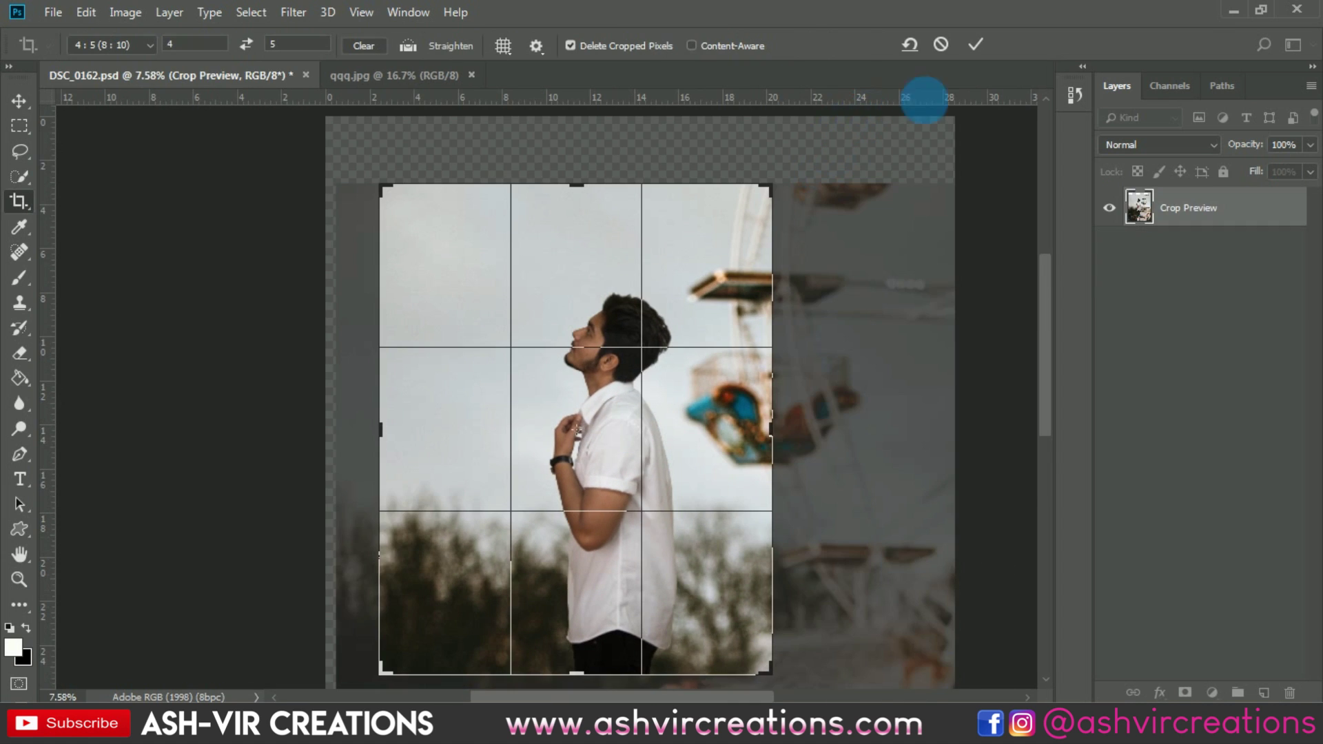
left_click(974, 46)
left_click(527, 300)
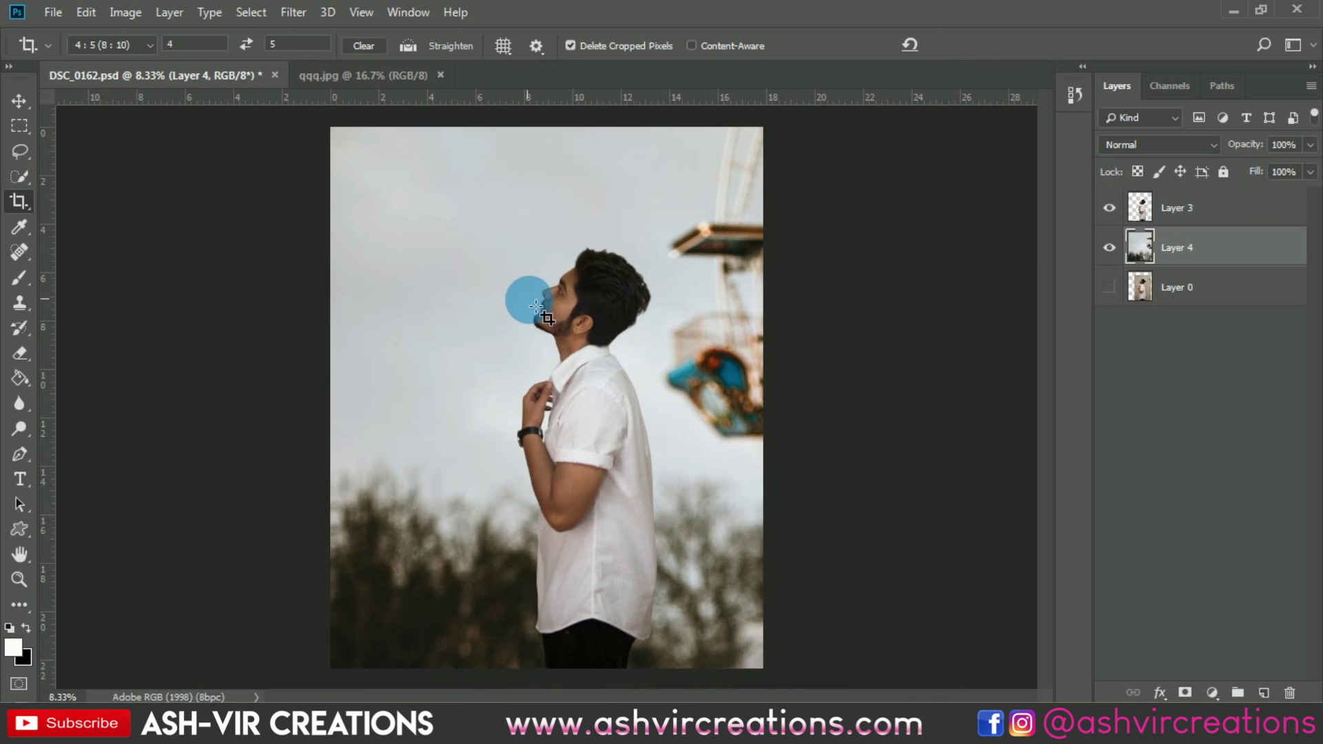
key("v")
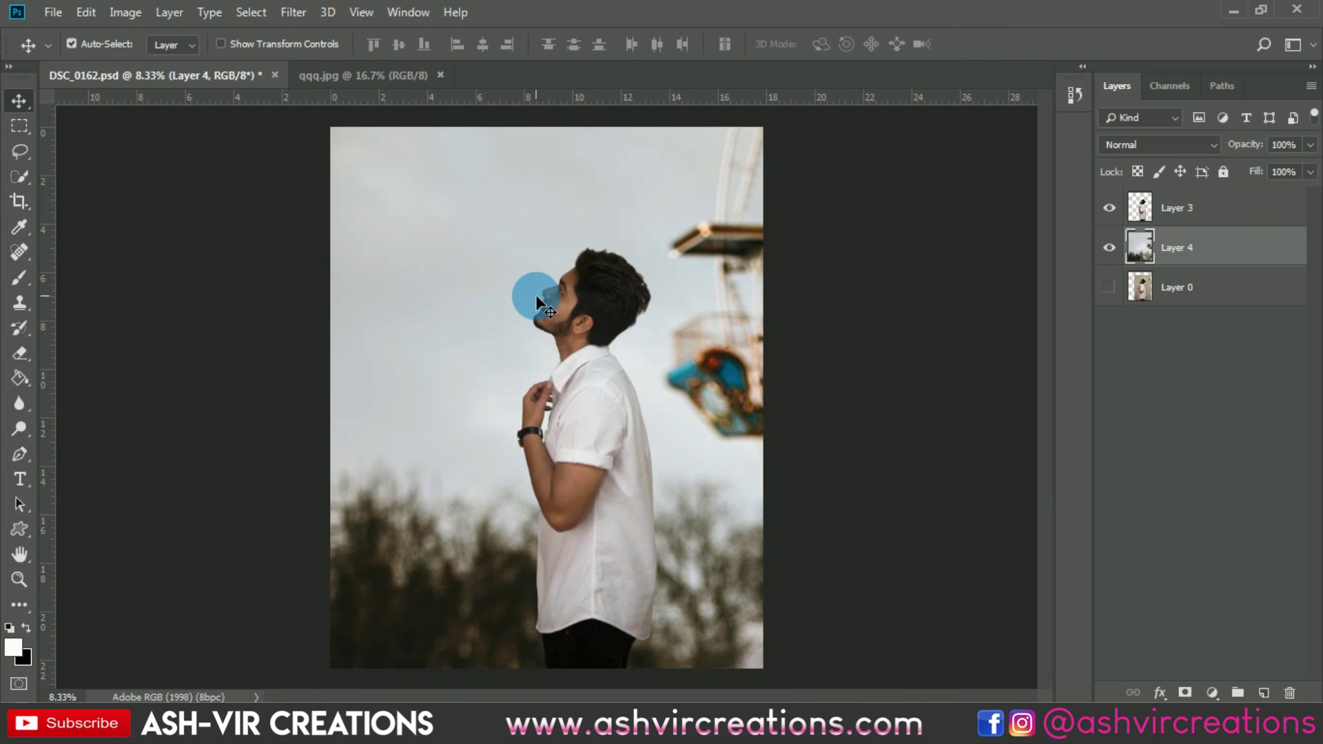
scroll(536, 301, "down", 1)
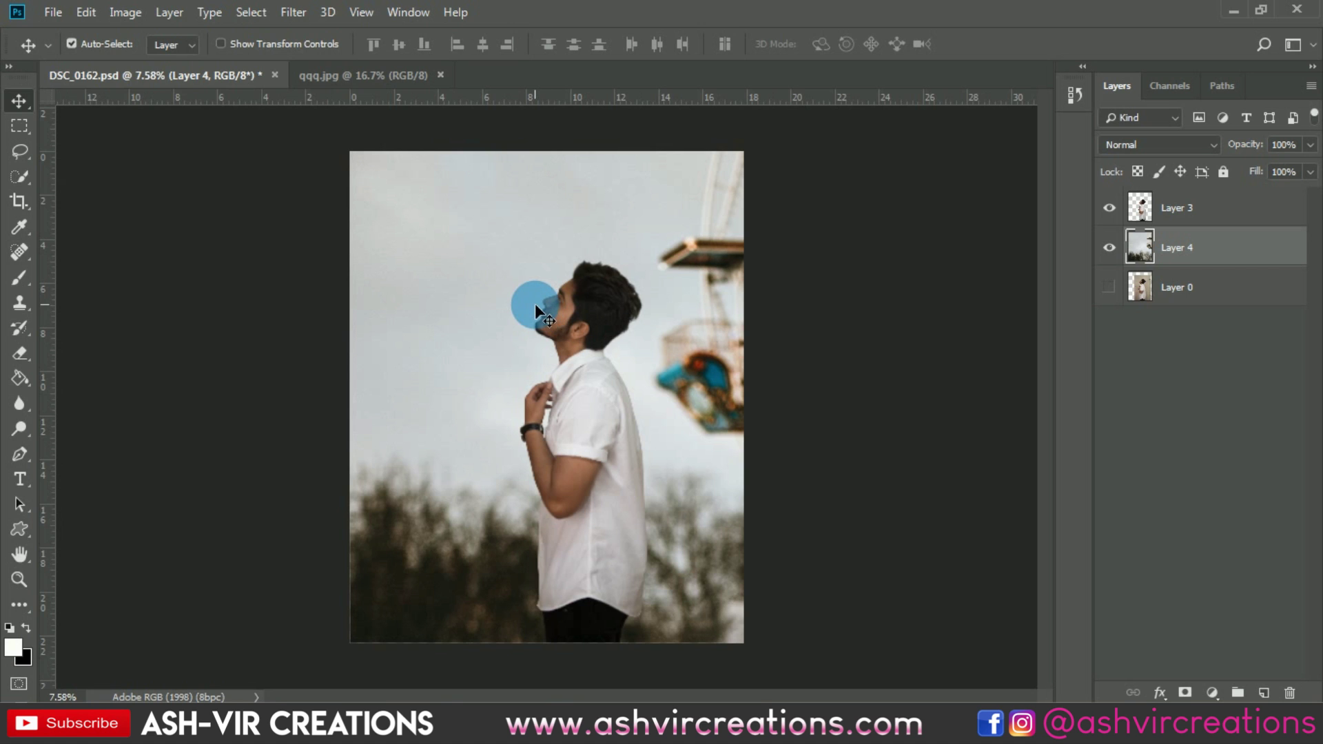
scroll(535, 303, "up", 1)
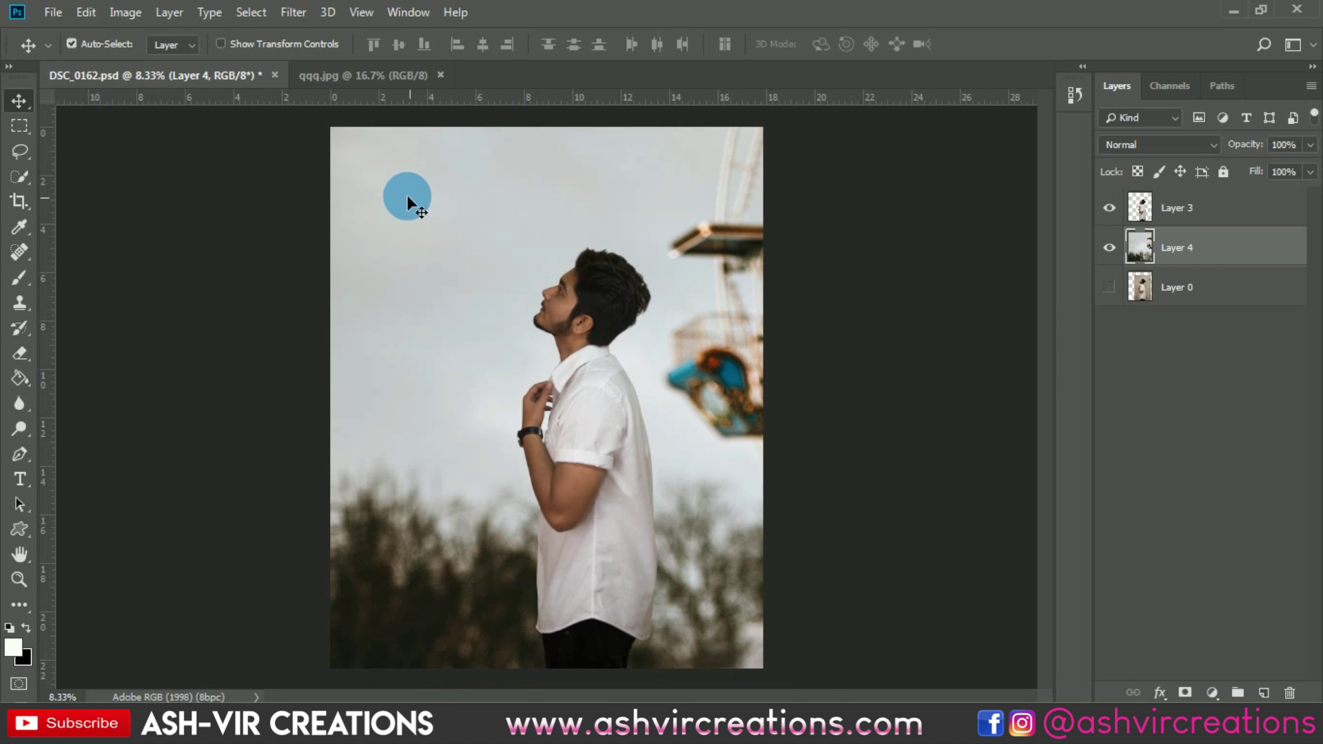
Open the parrot image qq.jpg from the colors folder and bring it into DSC_0162.psd above the background layer
left_click(53, 12)
left_click(58, 36)
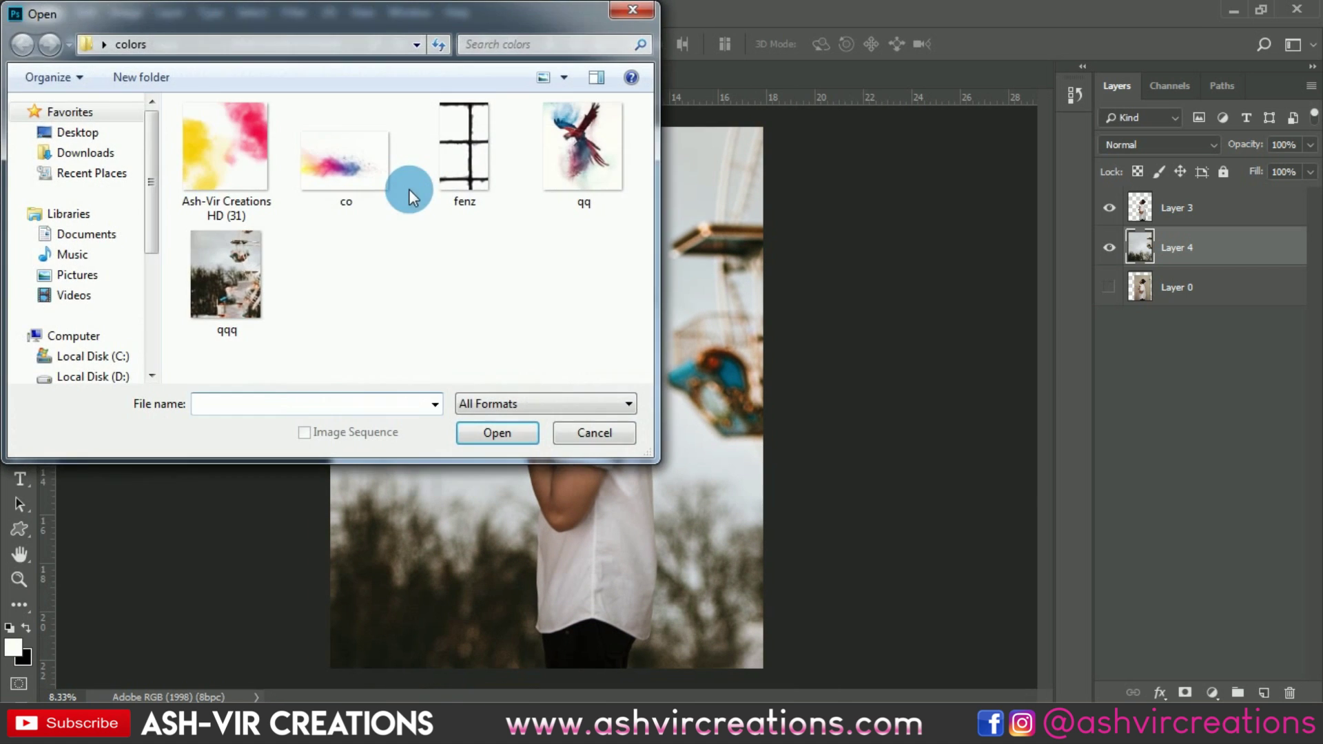
double_click(564, 153)
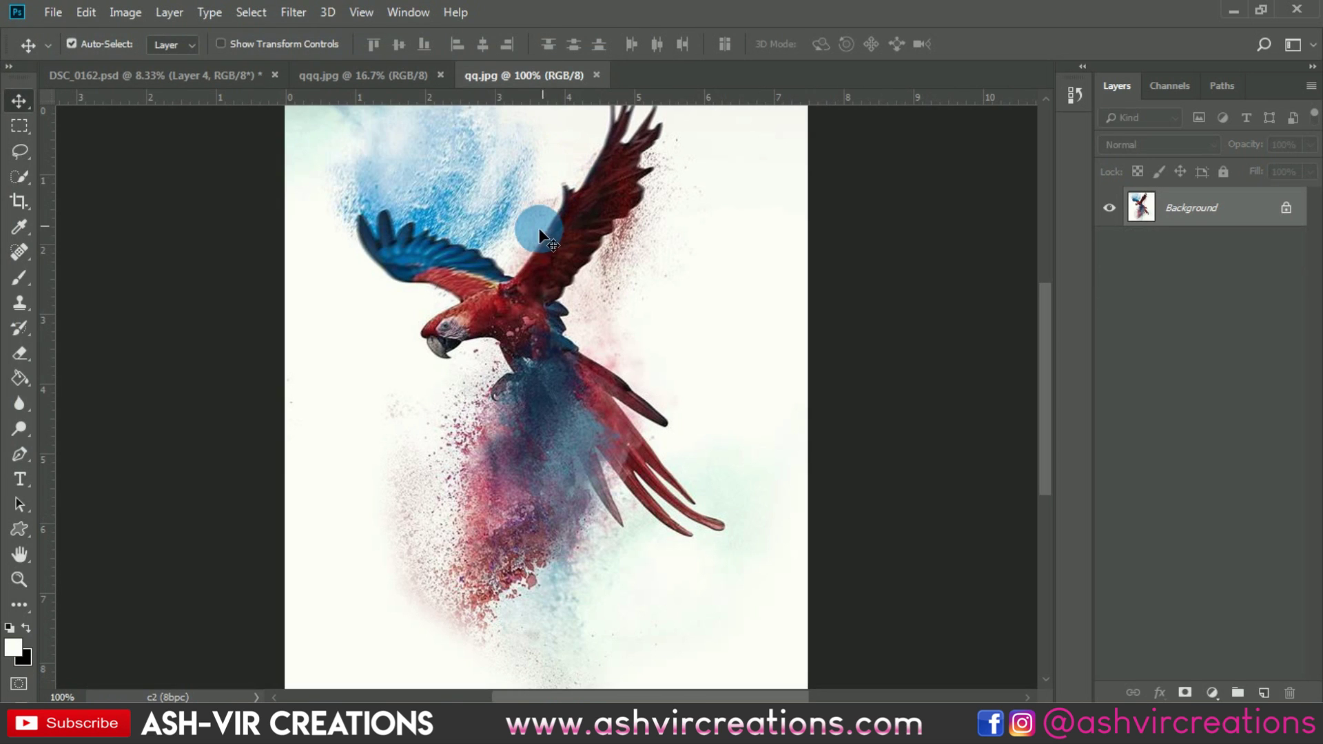
left_click_drag(424, 176, 450, 213)
Enlarge the parrot image to about 630%, flip it horizontally, and position it in the sky facing the man
left_click(87, 13)
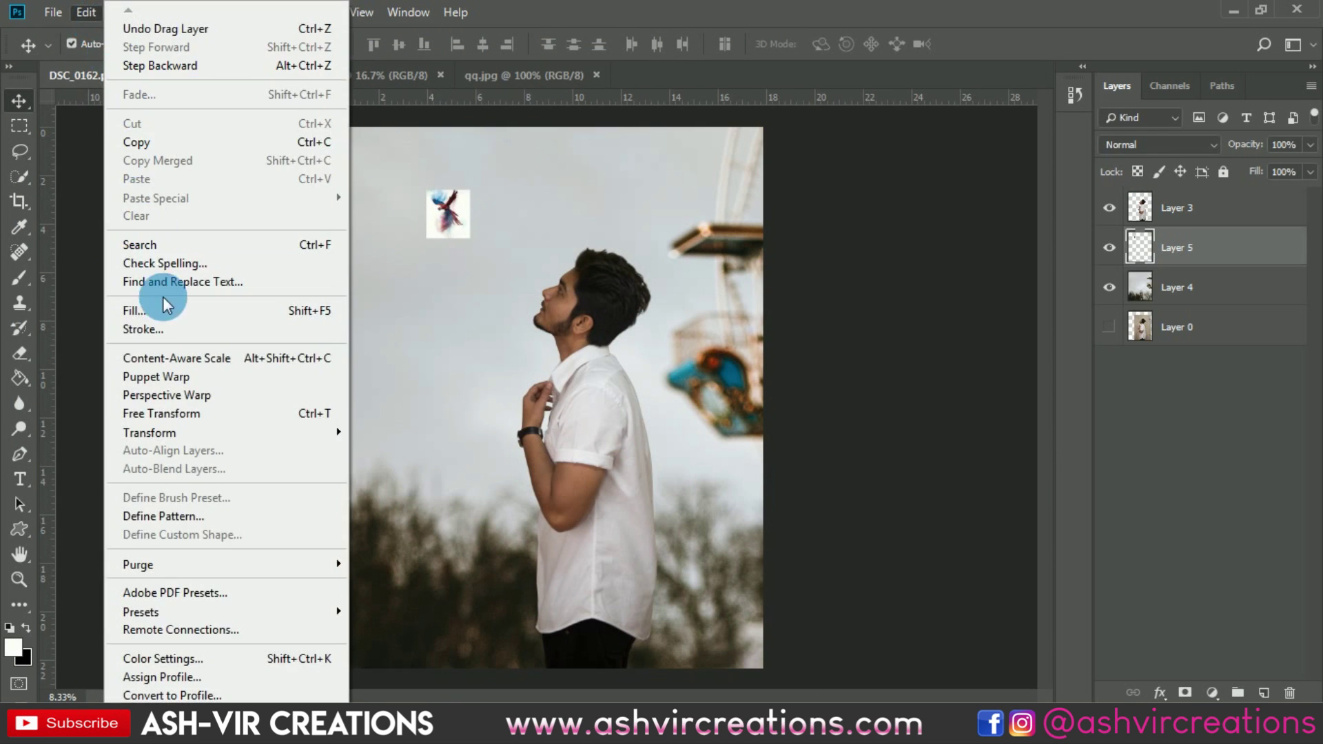
left_click(168, 412)
left_click_drag(481, 269, 526, 317)
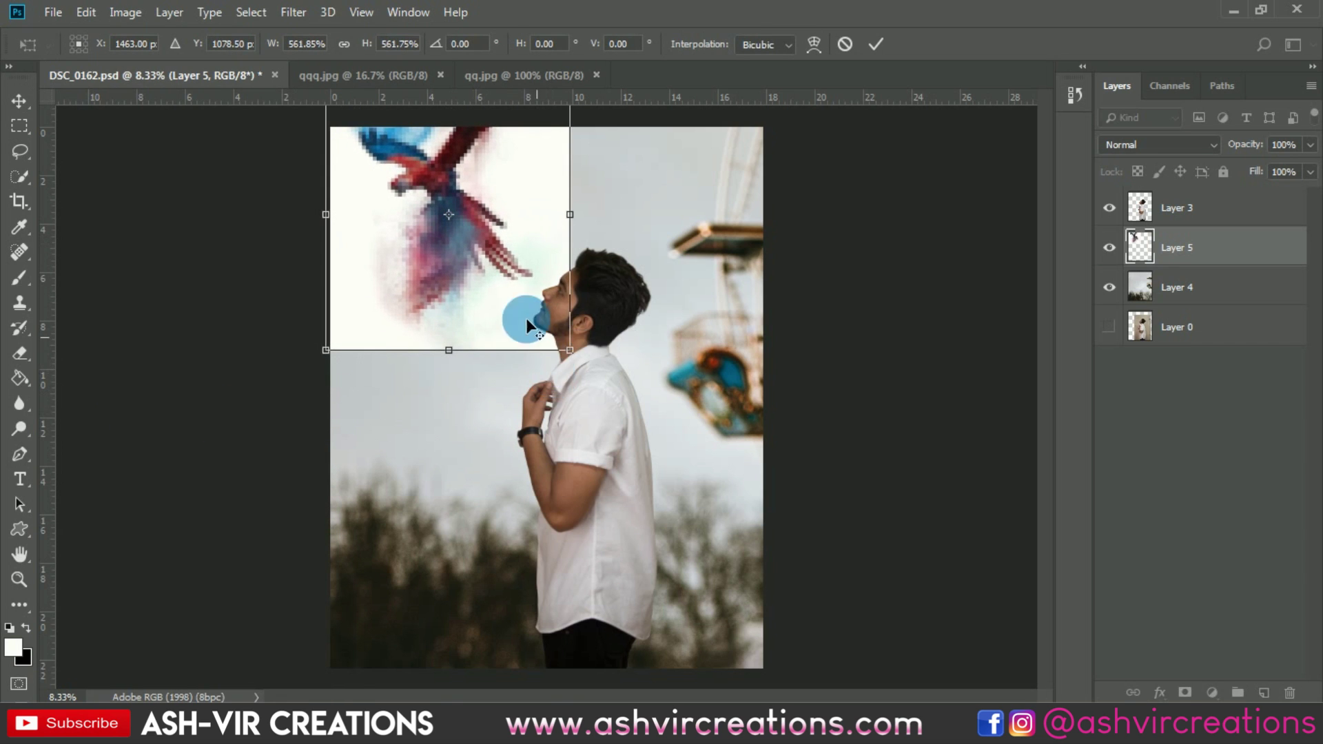
right_click(511, 292)
left_click(597, 530)
left_click_drag(470, 238, 454, 304)
left_click_drag(546, 153, 563, 137)
double_click(501, 173)
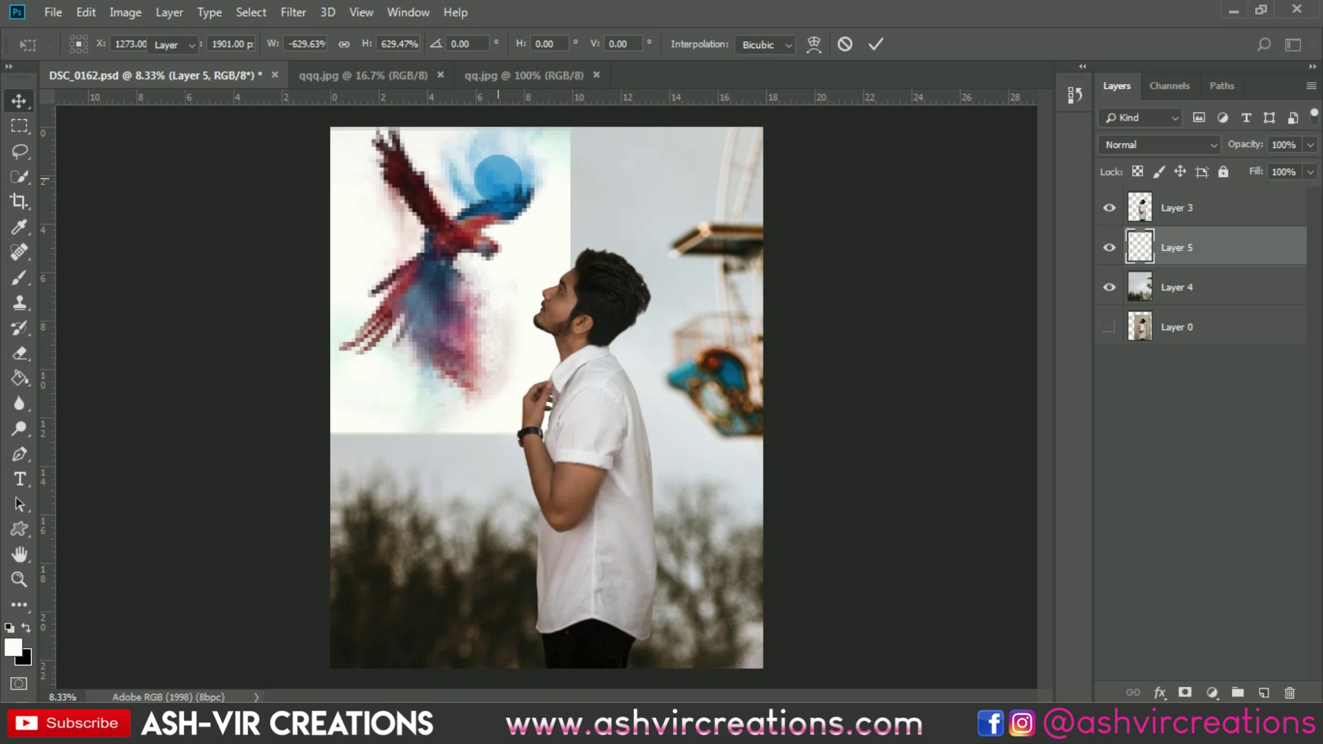
left_click(417, 215)
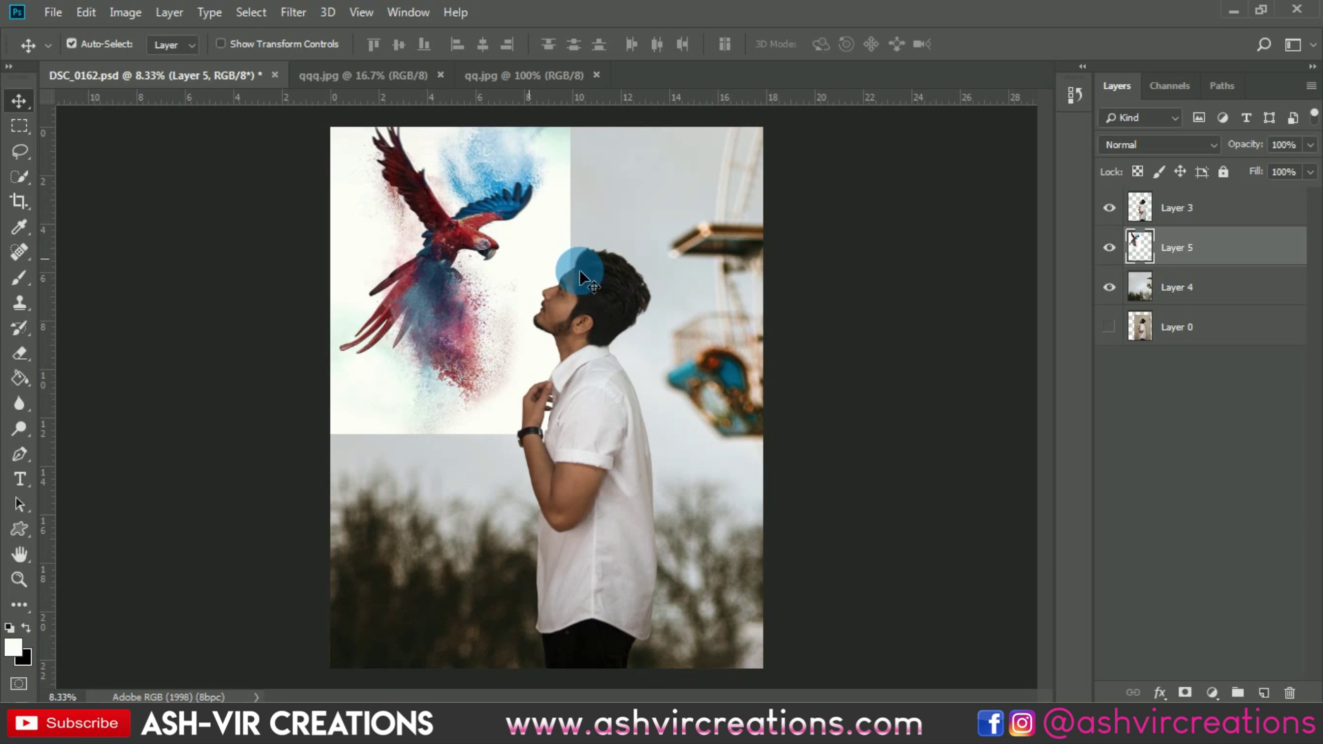
Set the parrot layer's blend mode to Darken so its white backdrop blends into the sky
left_click(1135, 150)
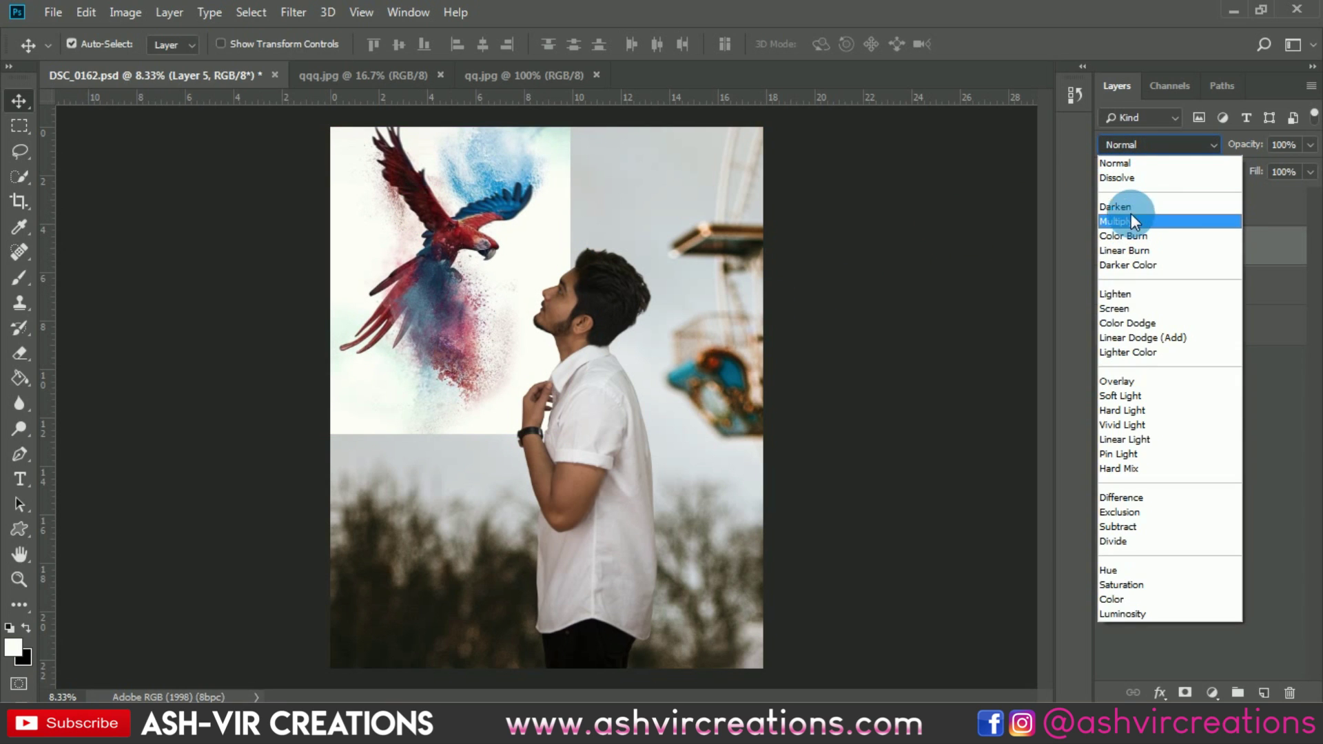
left_click(1130, 213)
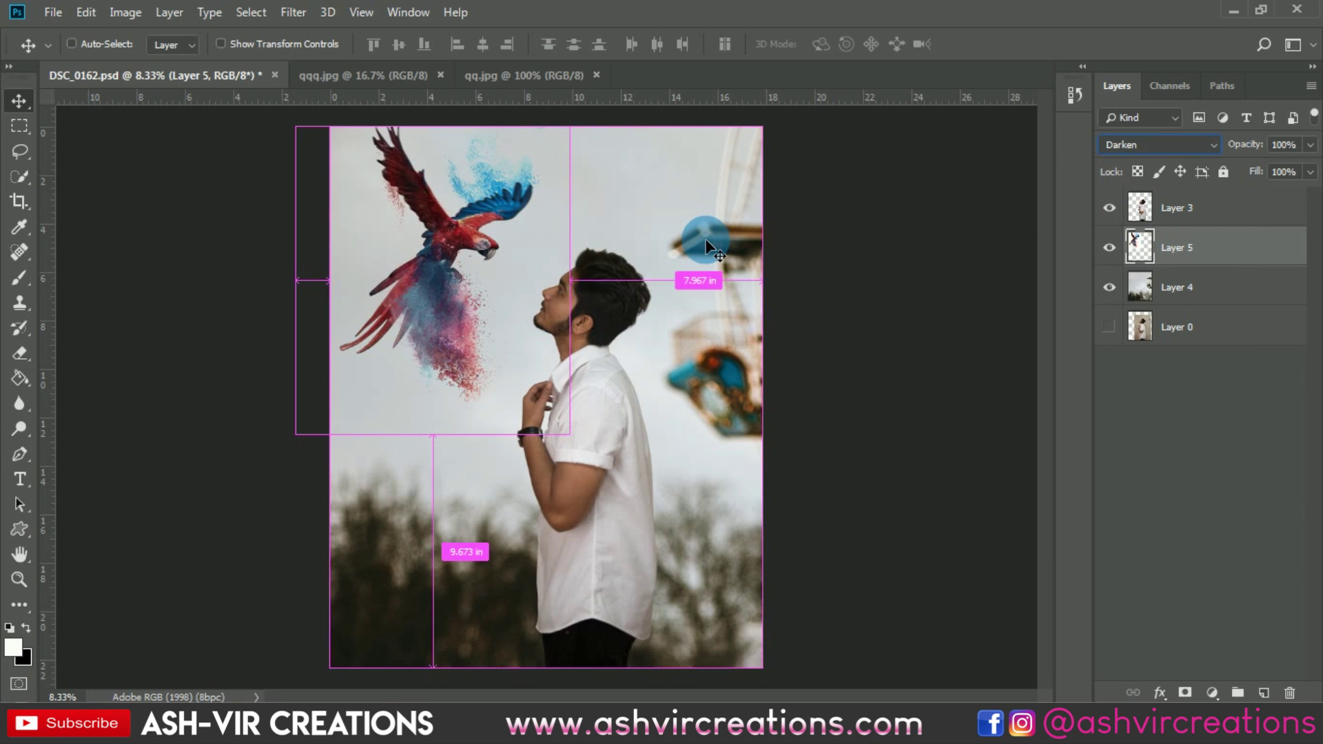
key("ctrl+plus")
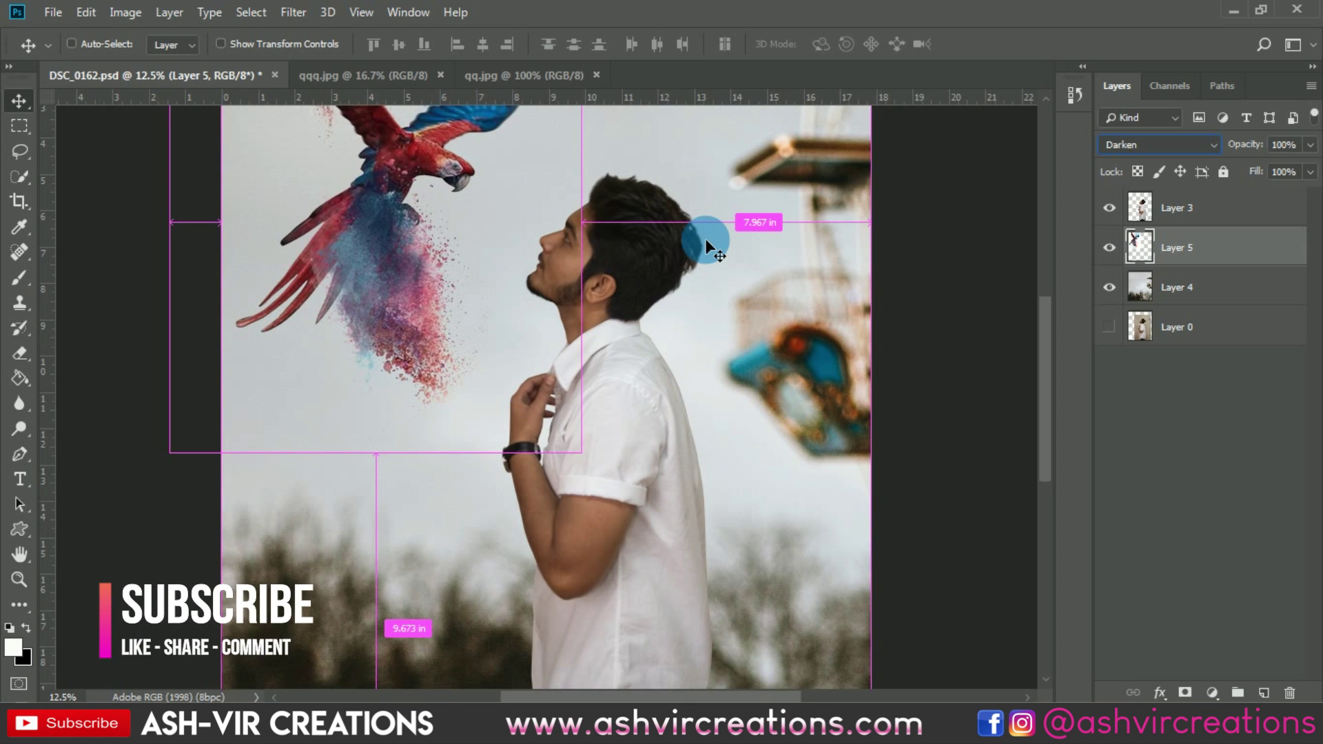
key("ctrl+0")
Draw a rectangular marquee around the man's head and upper torso, and add a new empty layer above Layer 3 copy
left_click(1207, 255)
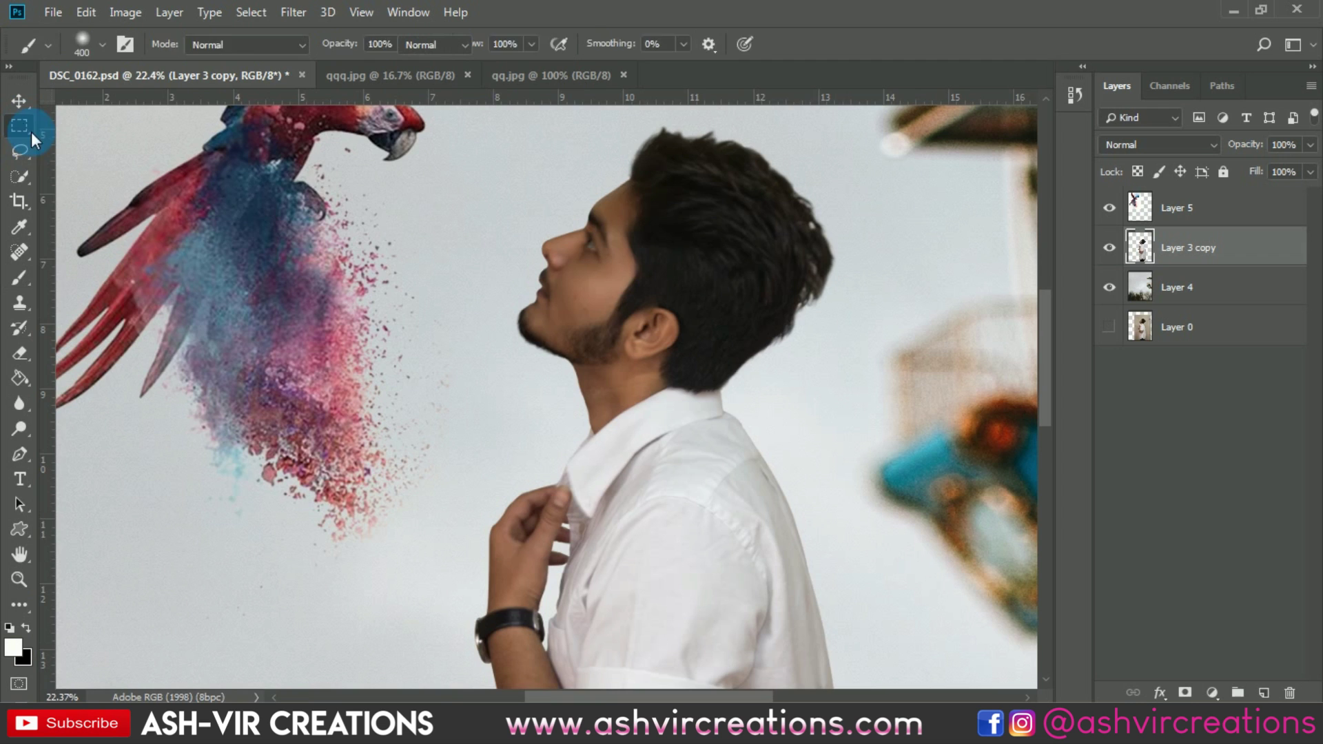
left_click(26, 128)
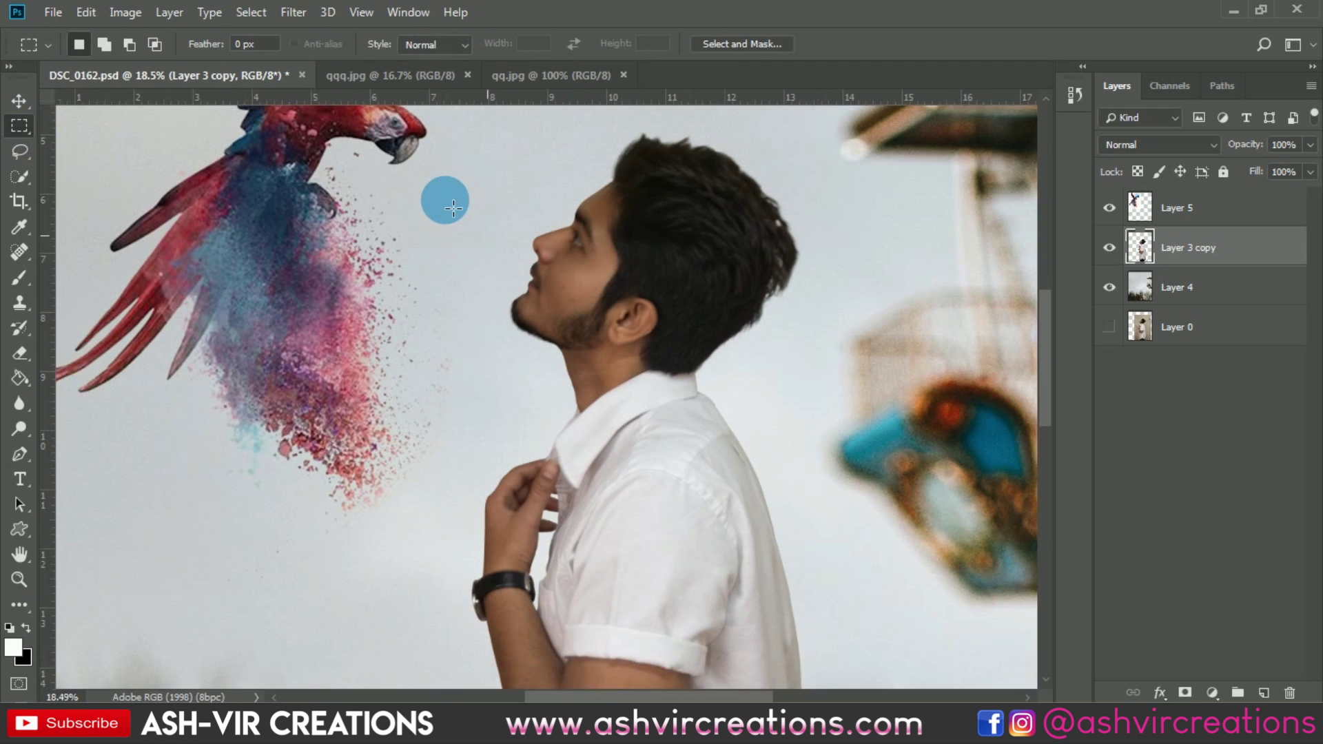
left_click_drag(443, 200, 416, 284)
left_click_drag(383, 131, 756, 583)
left_click(1264, 693)
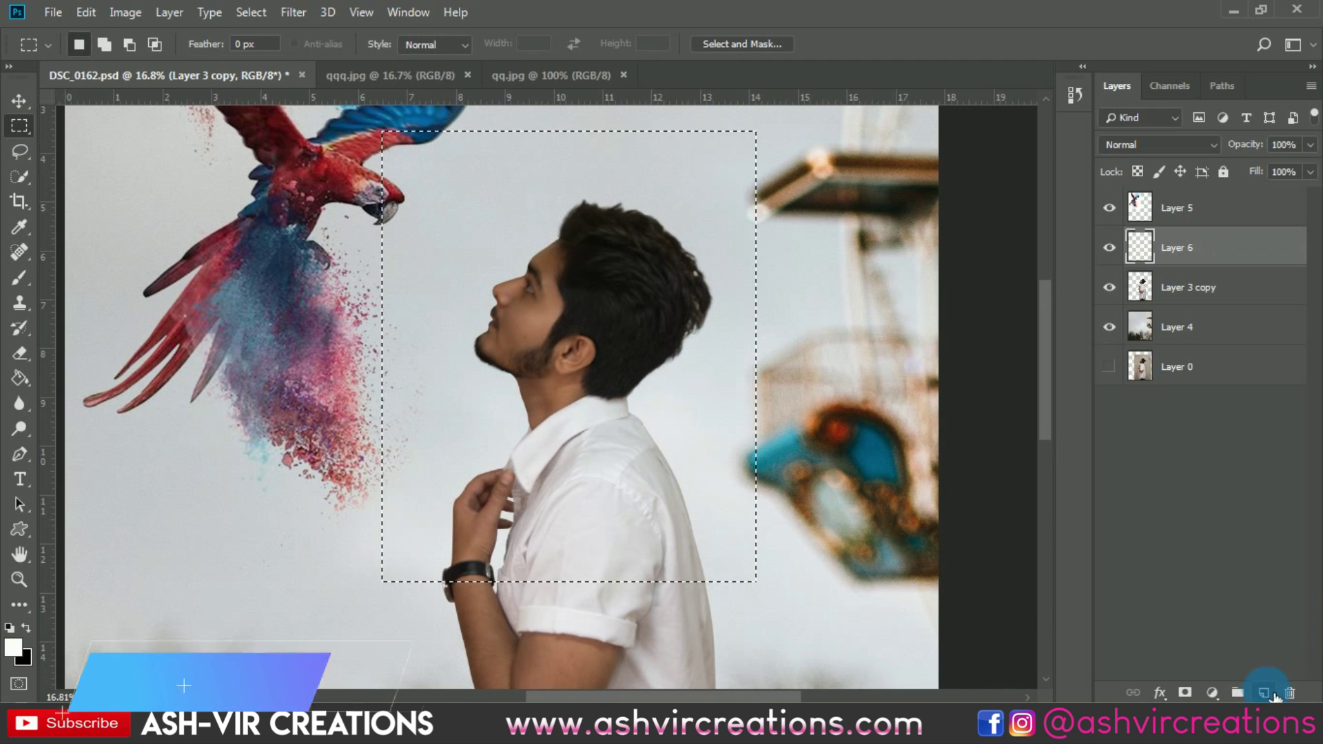
Fill the marquee selection on Layer 6 with 50% Gray
right_click(660, 292)
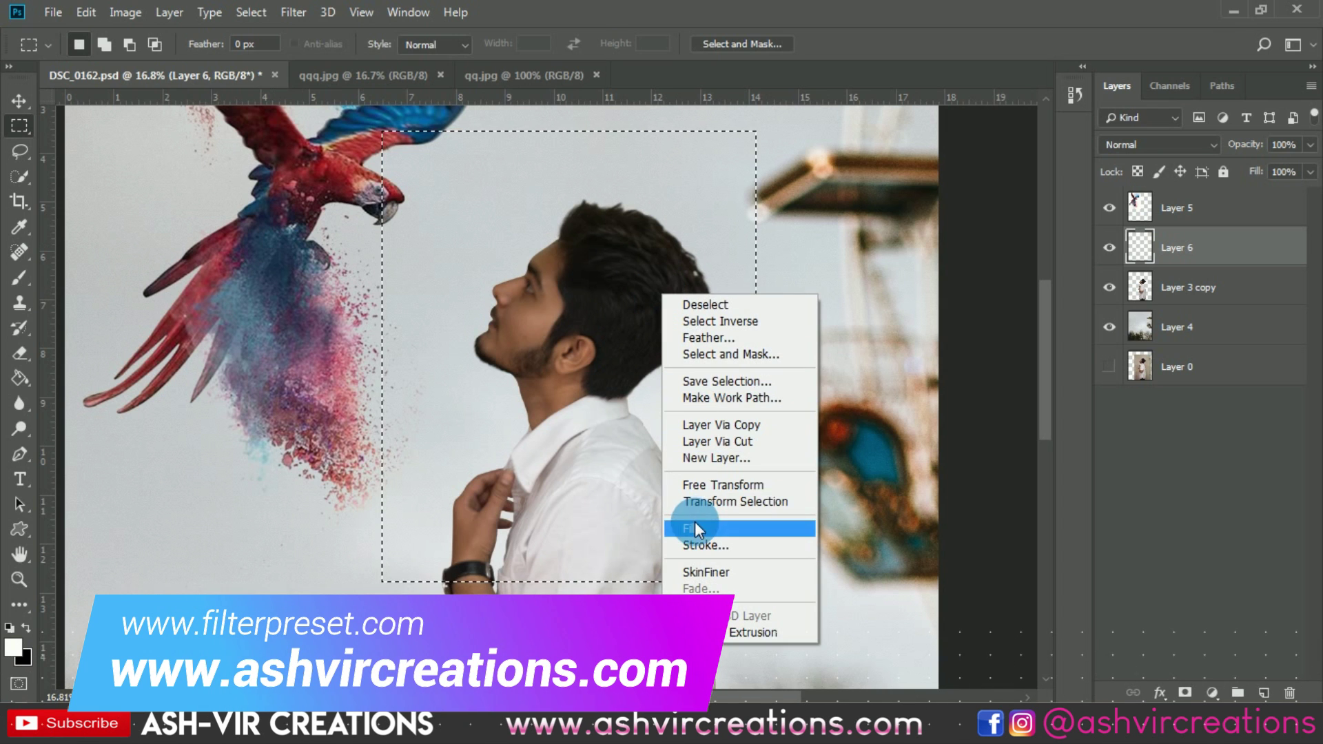
left_click(694, 525)
left_click(992, 172)
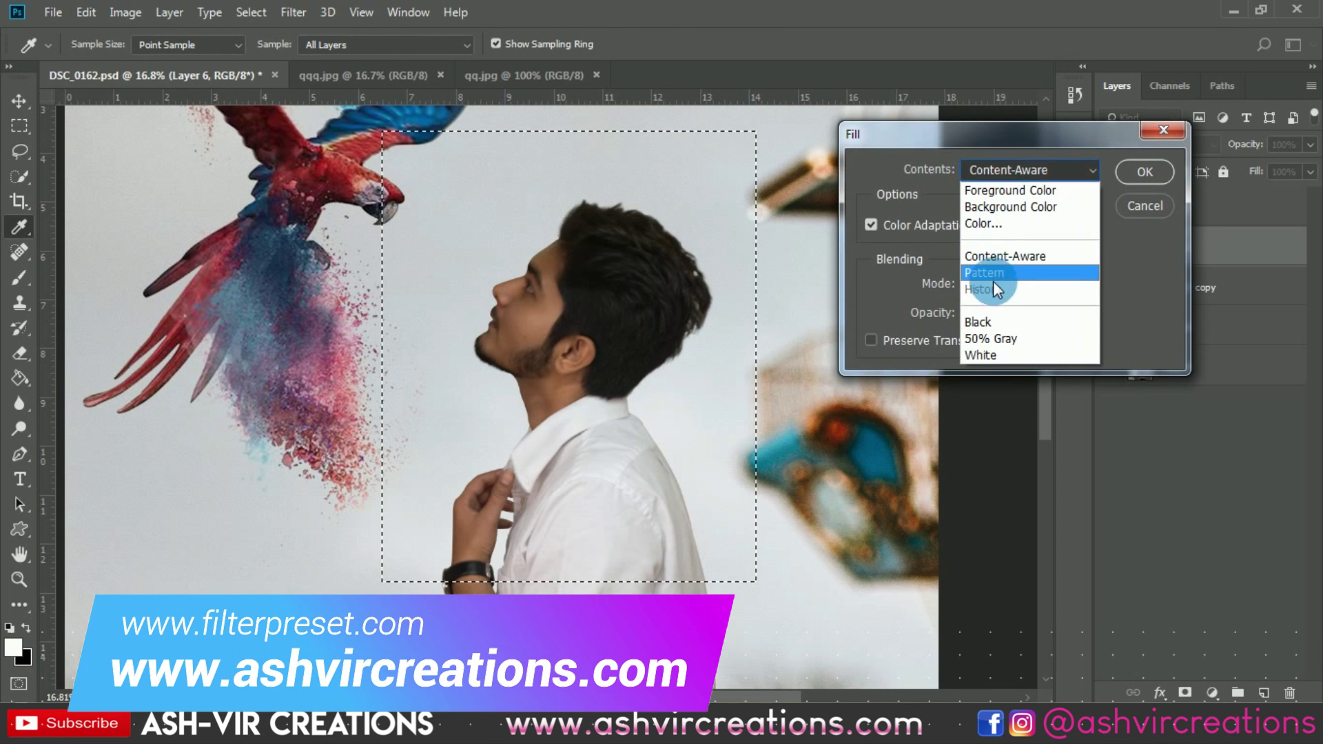
left_click(991, 338)
left_click(1135, 172)
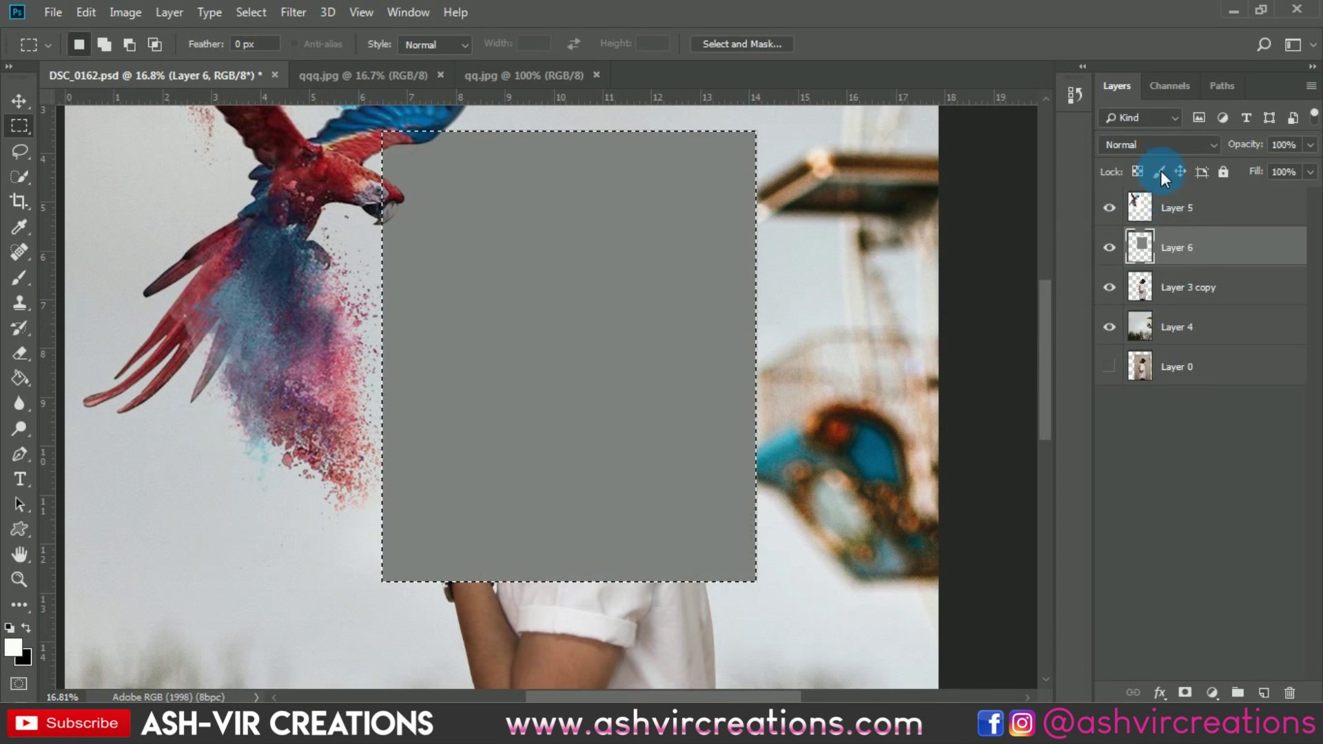
Set Layer 6's blend mode to Overlay and clear the marquee selection
left_click(1157, 145)
left_click(1146, 379)
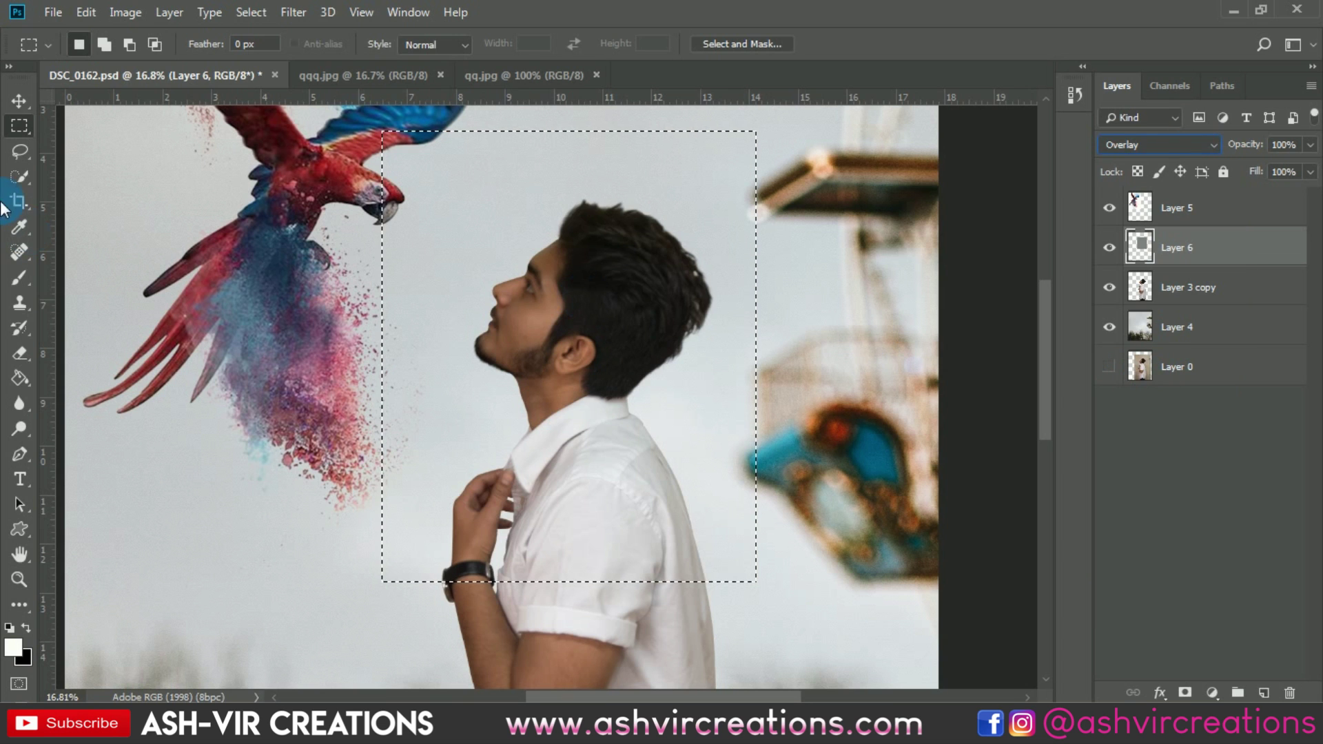
left_click(21, 101)
left_click_drag(129, 249, 110, 349)
key("ctrl+d")
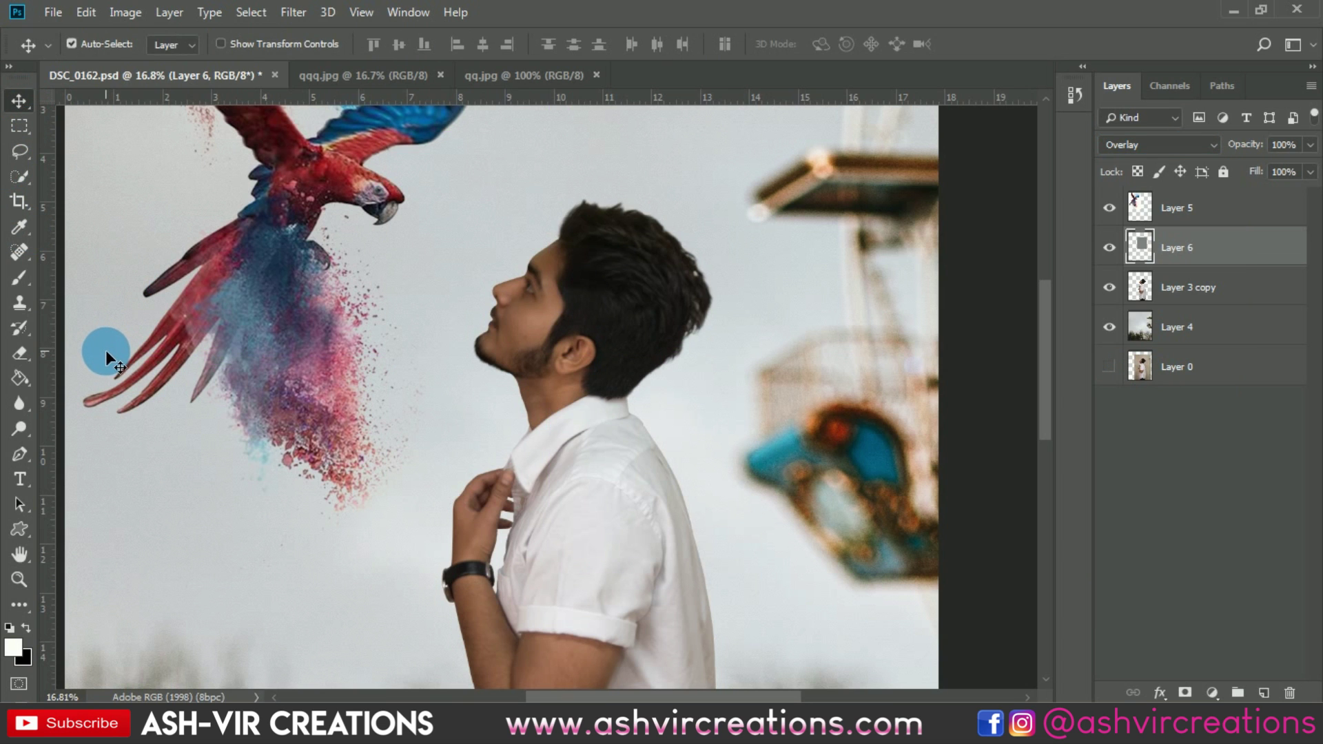
Brighten the man's cheek and under-eye area on Layer 6 using the Dodge tool on Midtones at 8% exposure, with brush sizes between 90 and 150
key("ctrl+plus")
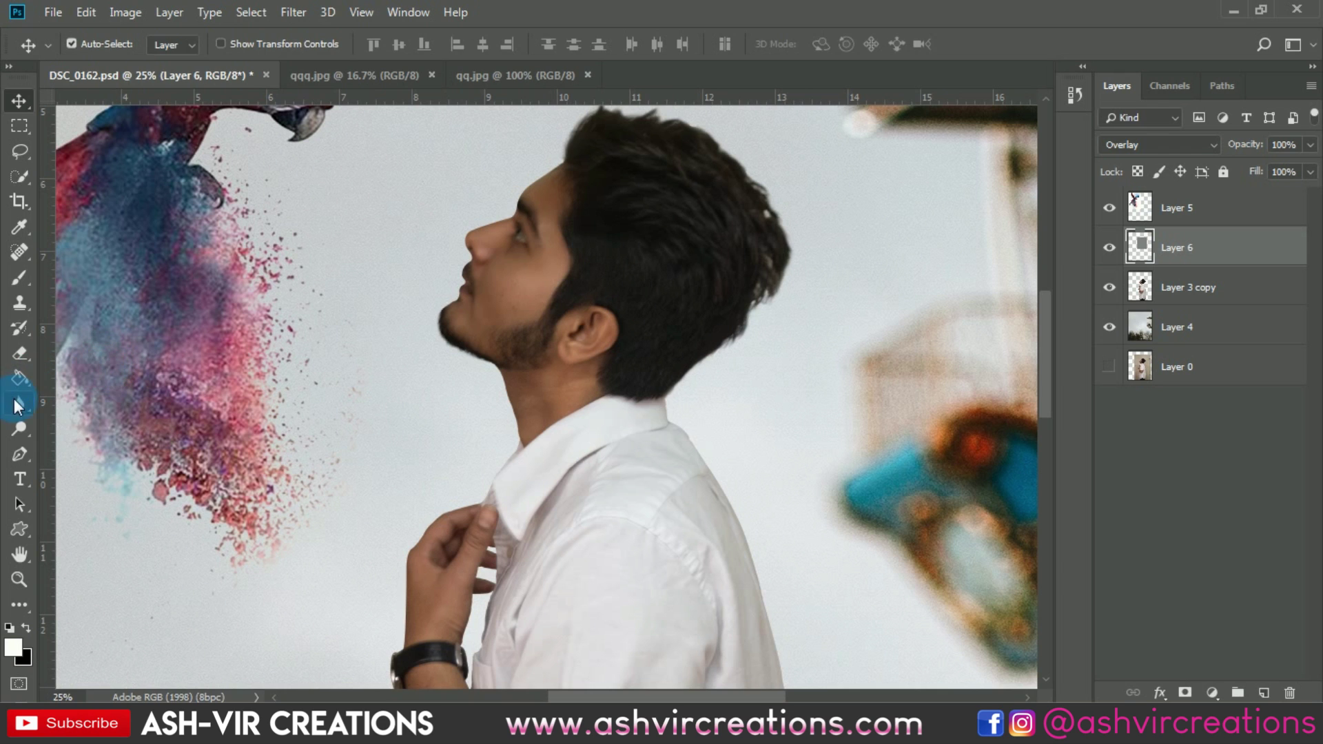
left_click_drag(14, 405, 51, 432)
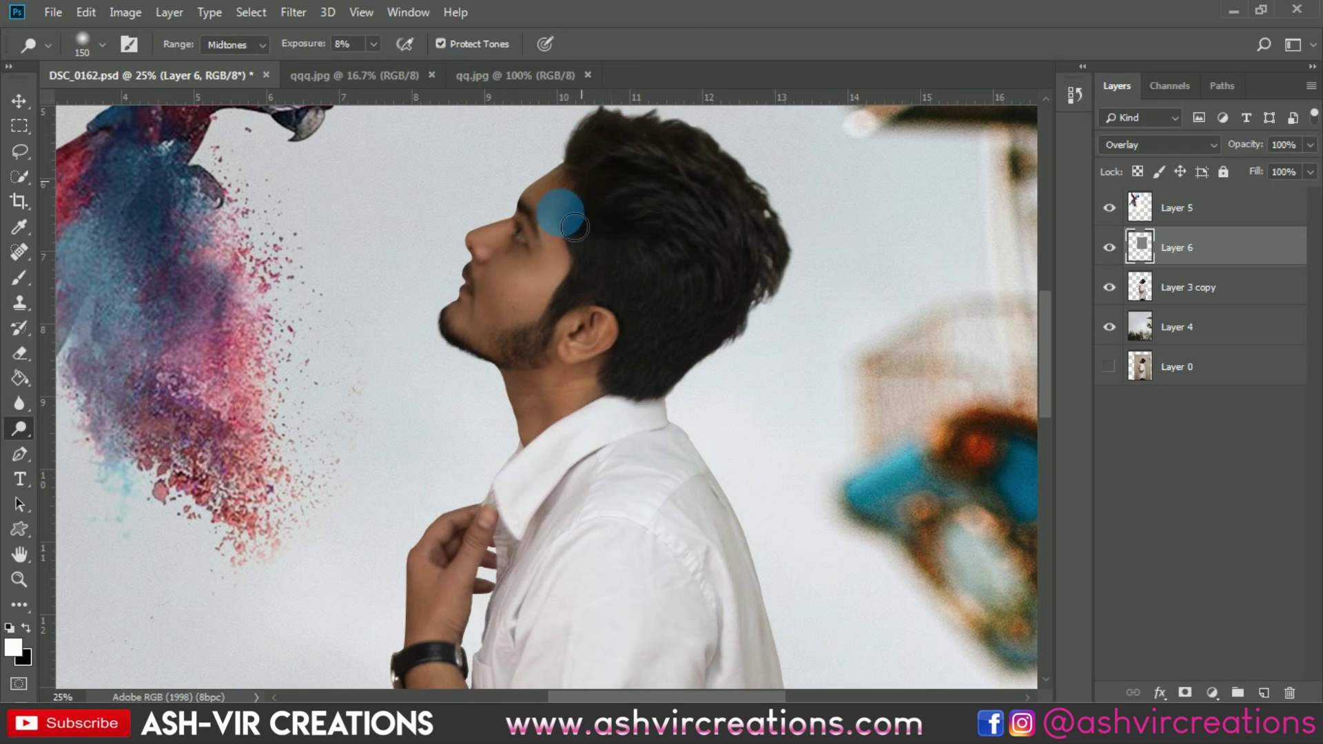
scroll(530, 234, "up", 2)
mouse_move(526, 260)
left_mouse_down()
mouse_move(569, 318)
mouse_move(565, 294)
left_mouse_up()
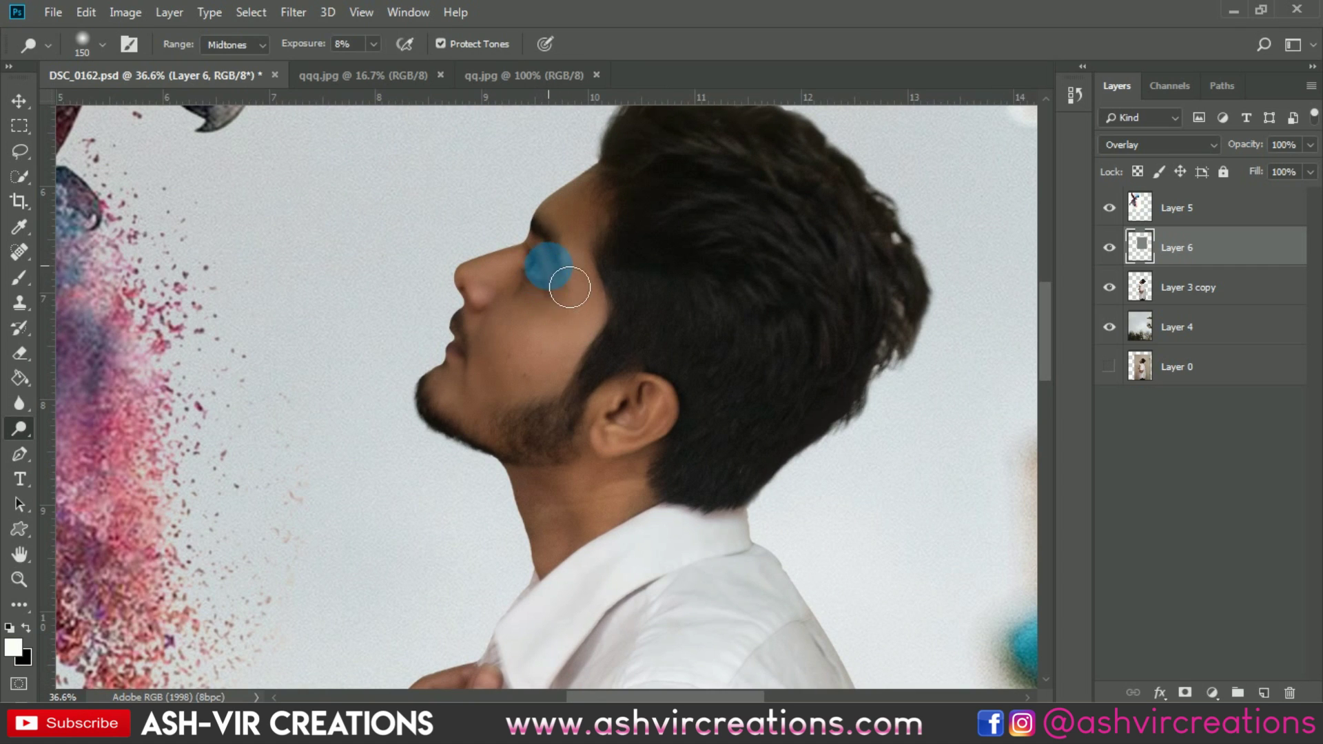
scroll(570, 287, "up", 2)
key("bracketleft")
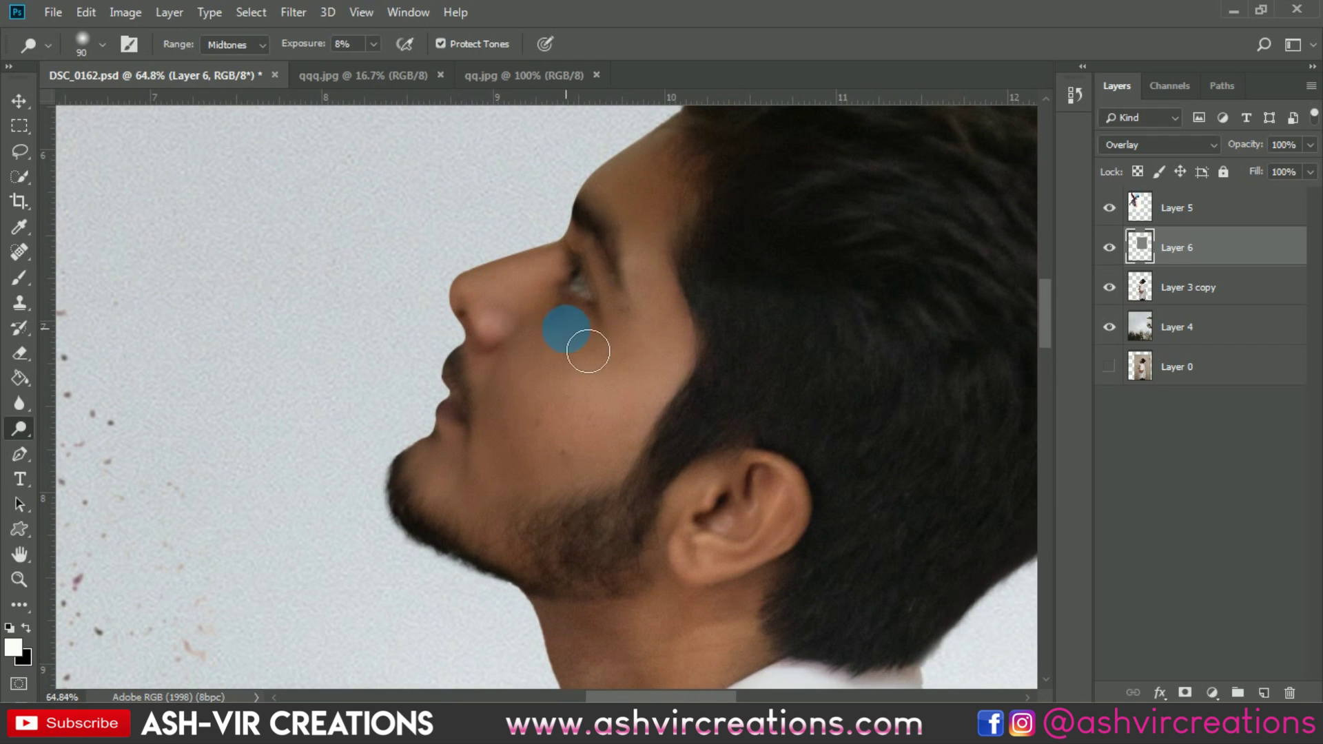
scroll(588, 352, "up", 1)
key("bracketleft")
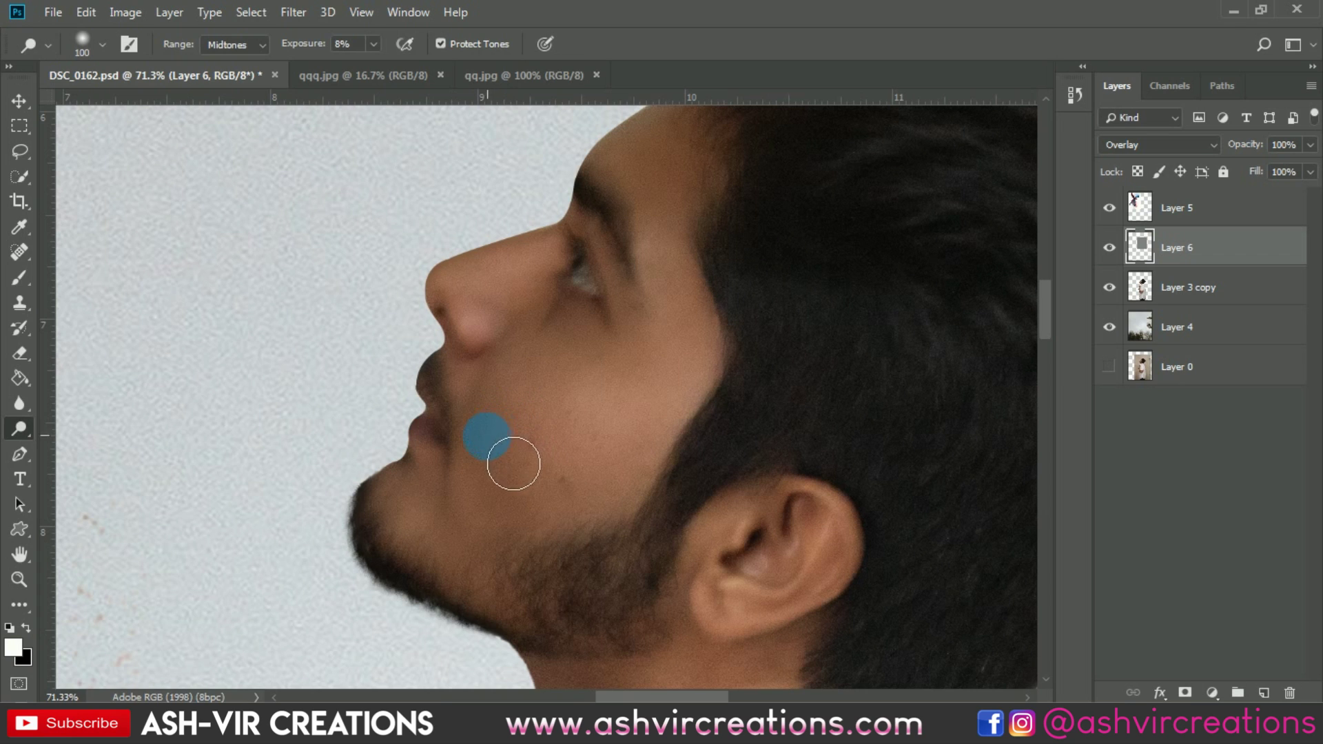
mouse_move(566, 408)
left_mouse_down()
mouse_move(702, 419)
mouse_move(563, 417)
mouse_move(486, 509)
mouse_move(578, 401)
mouse_move(743, 404)
mouse_move(622, 443)
mouse_move(565, 434)
mouse_move(482, 520)
mouse_move(643, 424)
mouse_move(774, 430)
mouse_move(605, 438)
mouse_move(572, 416)
left_mouse_up()
key("bracketright")
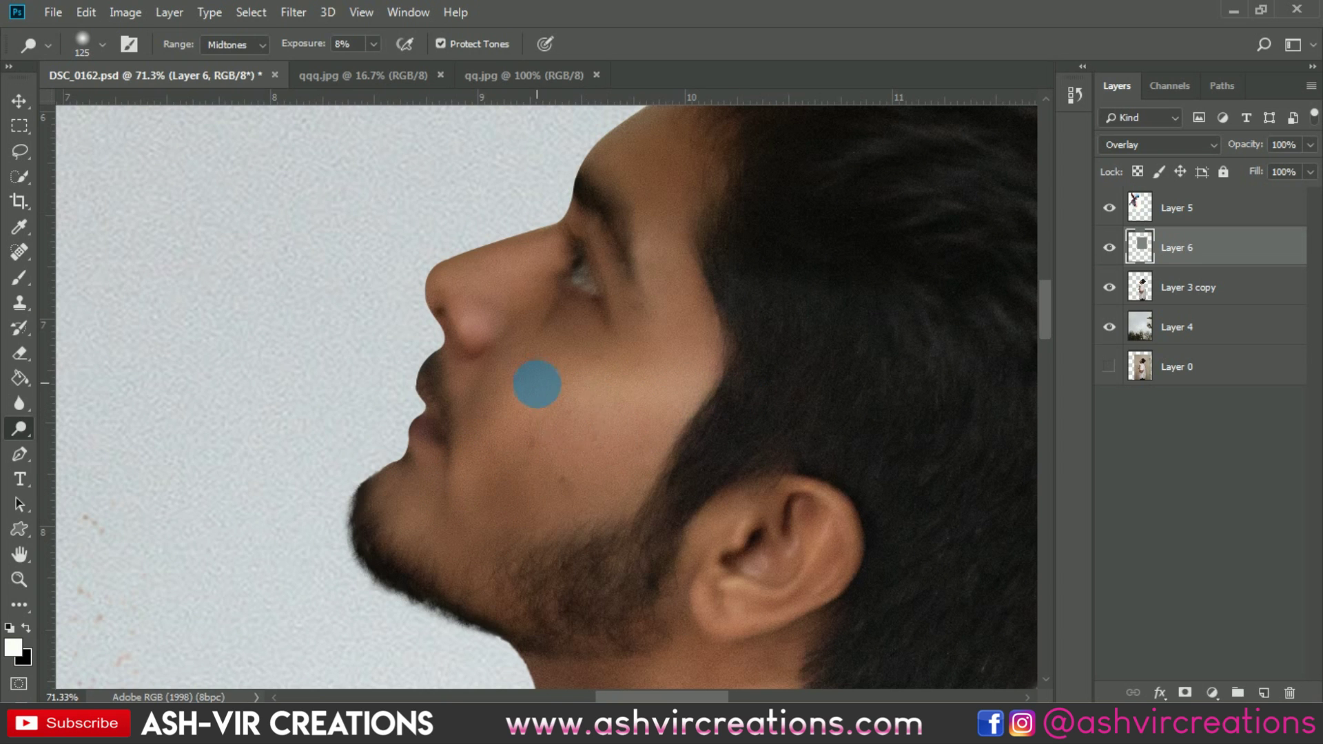
scroll(562, 417, "down", 2)
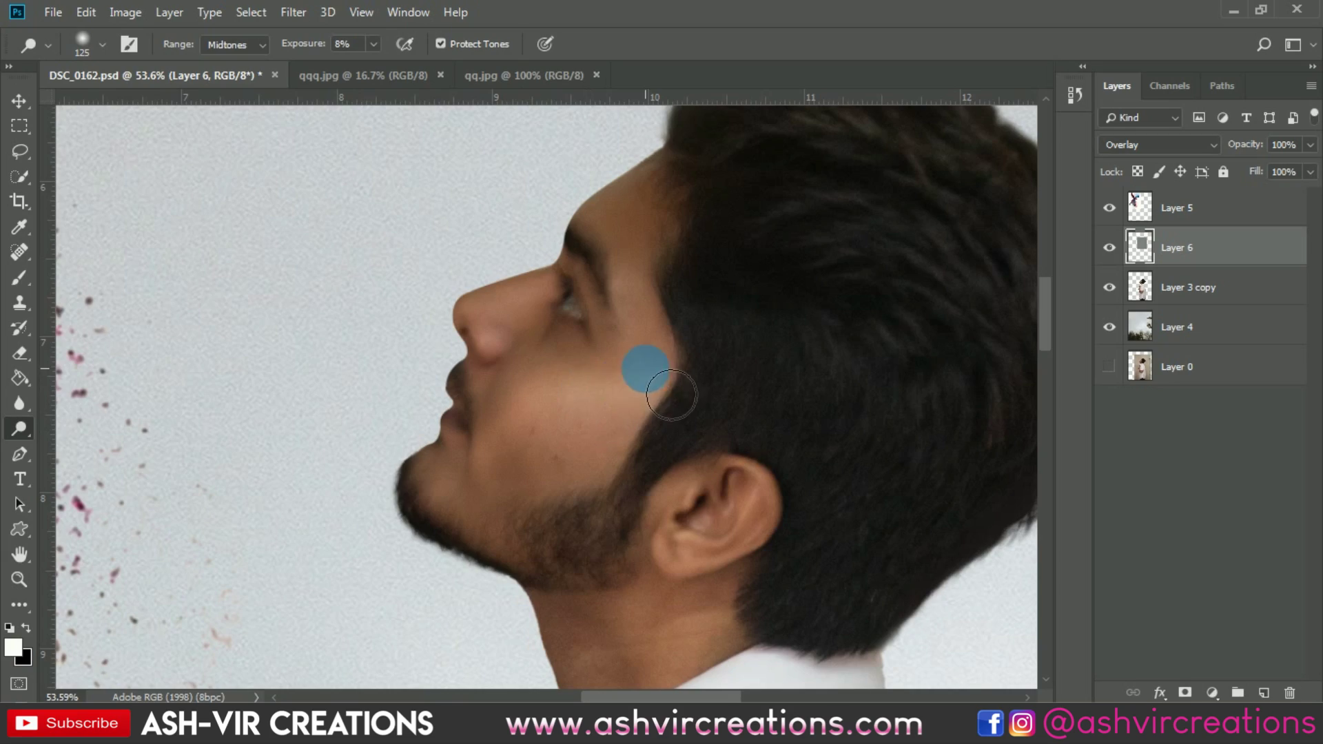
Toggle Layer 6's visibility to compare the man's face with and without the dodging
scroll(620, 414, "down", 4)
scroll(661, 416, "up", 3)
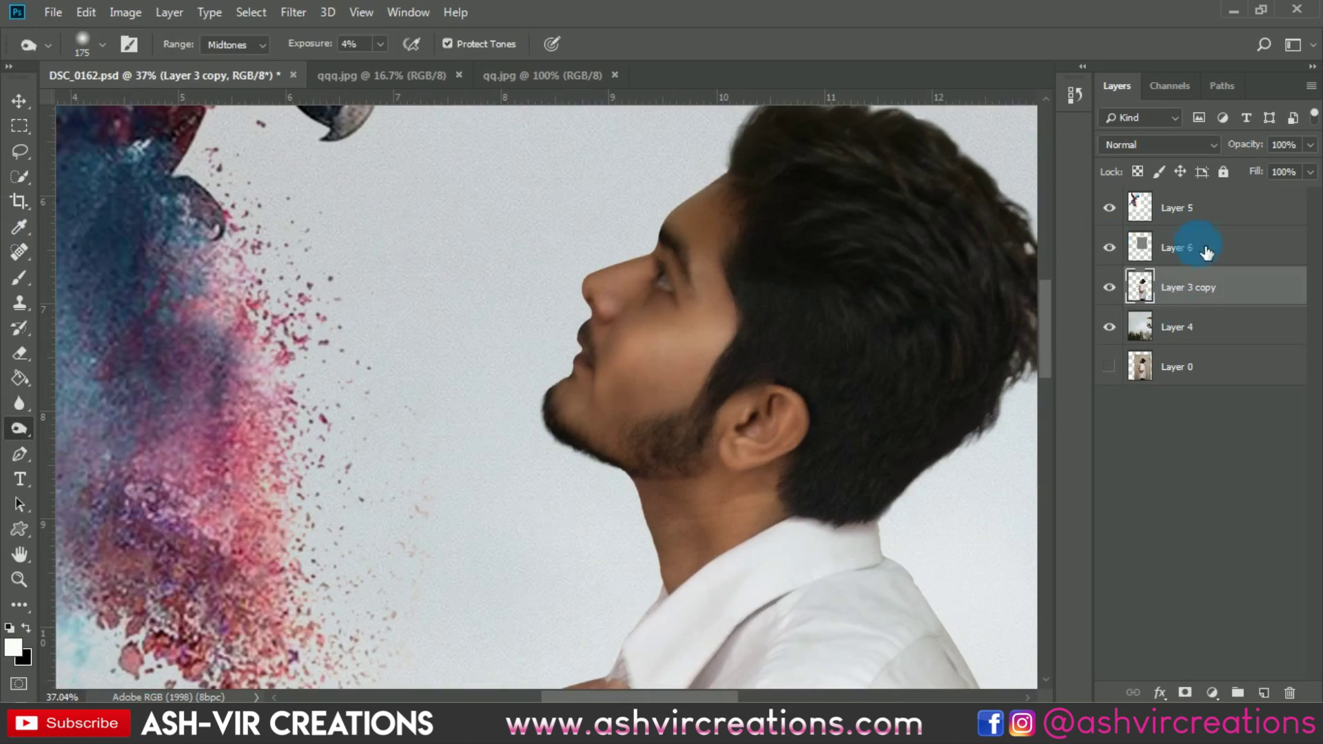
left_click(1108, 248)
left_click(1108, 248)
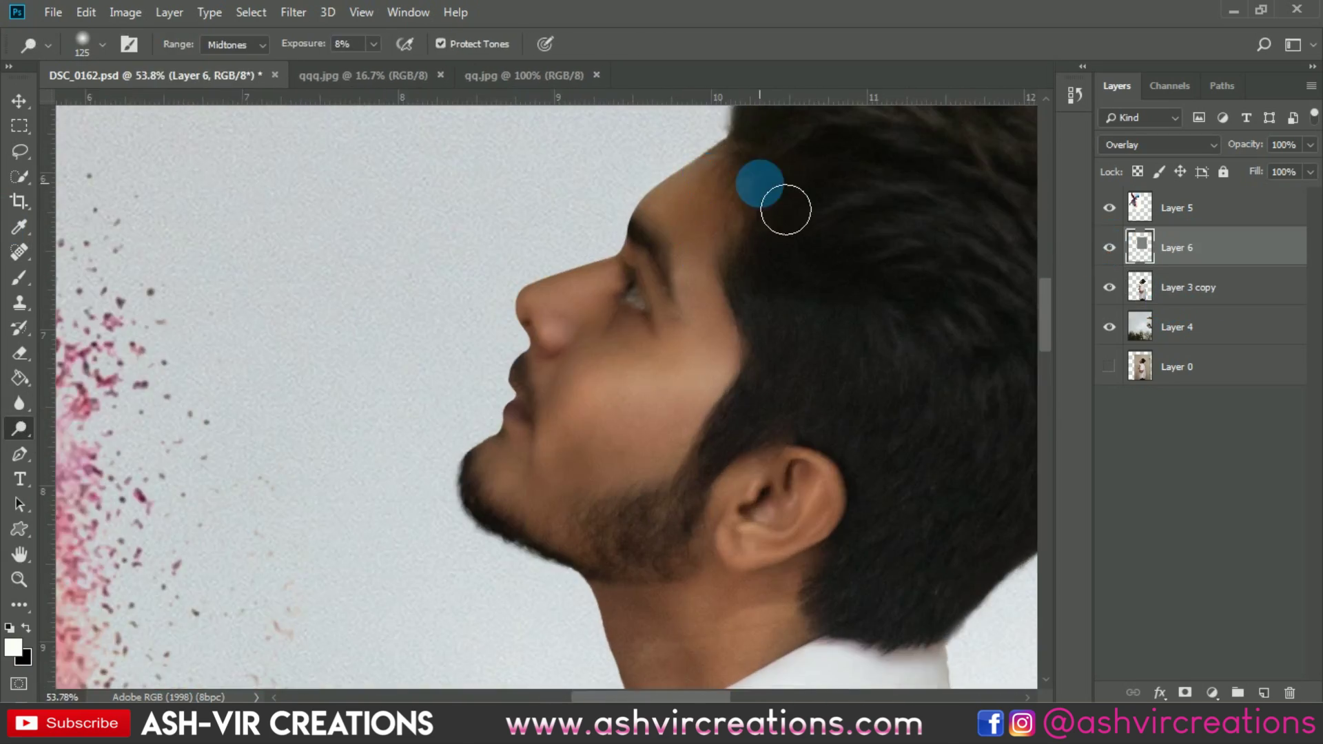
Extend Layer 6's gray fill down over the man's arm and dodge the arm's midtones at 8% exposure with a size 175 brush
scroll(576, 378, "down", 4)
key("m")
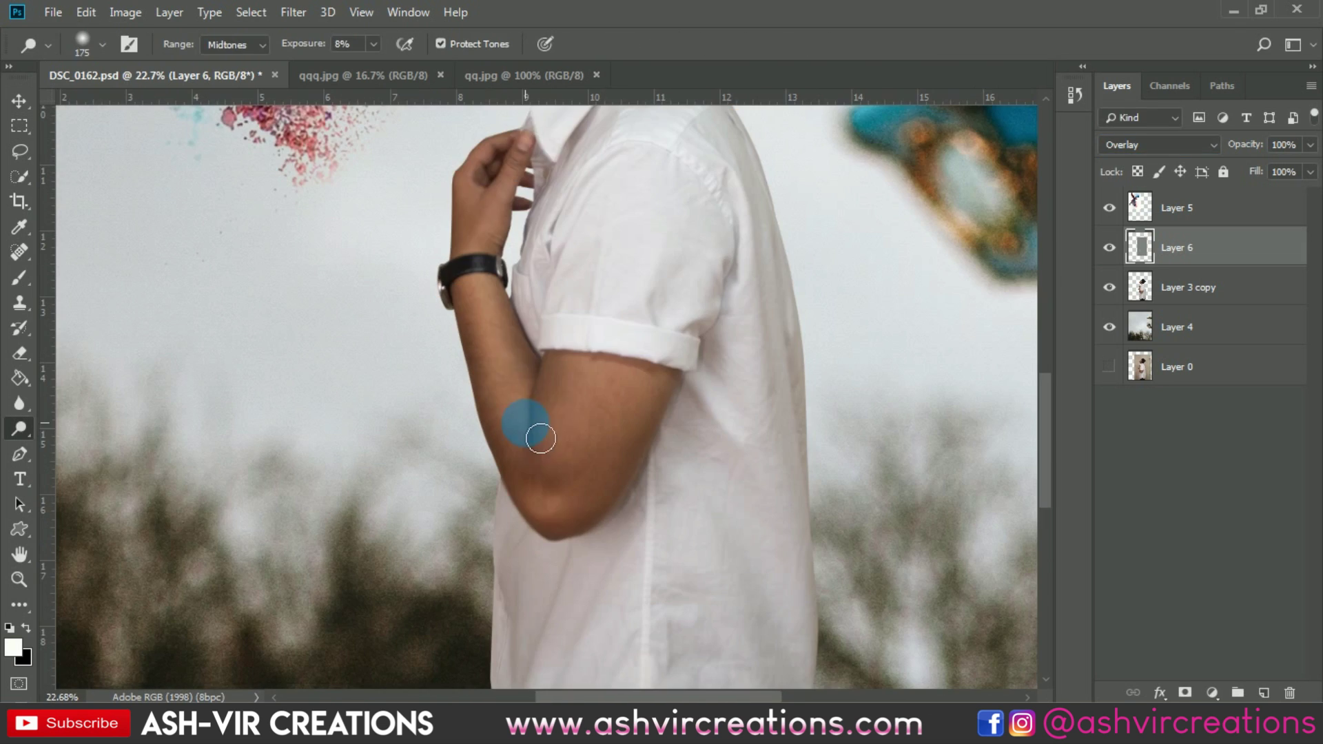
mouse_move(535, 434)
left_mouse_down()
mouse_move(473, 175)
mouse_move(642, 377)
mouse_move(543, 460)
mouse_move(490, 293)
mouse_move(534, 381)
mouse_move(569, 414)
mouse_move(573, 385)
left_mouse_up()
scroll(573, 384, "down", 3)
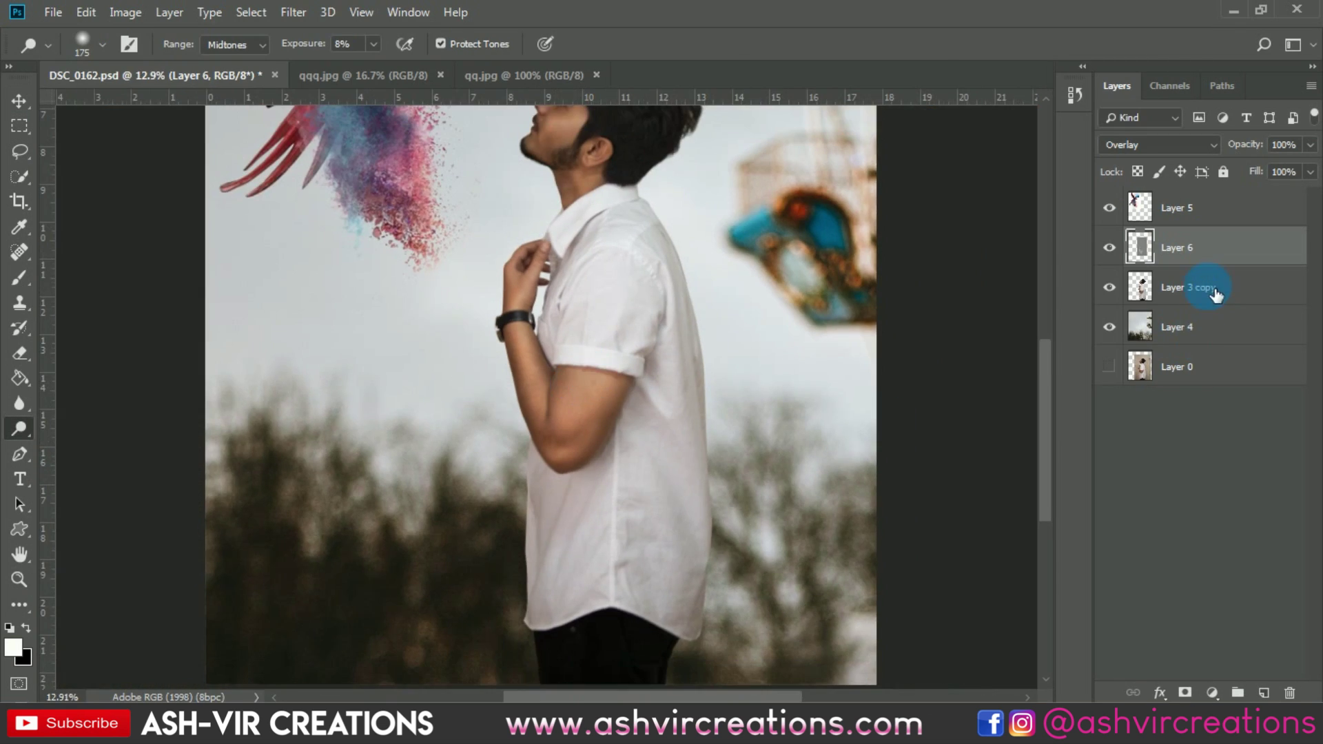
Toggle Layer 6's visibility to compare the whole figure with and without the face and arm highlights
left_click(1116, 250)
left_click(1120, 252)
left_click(1120, 252)
left_click(1120, 252)
scroll(901, 366, "down", 2)
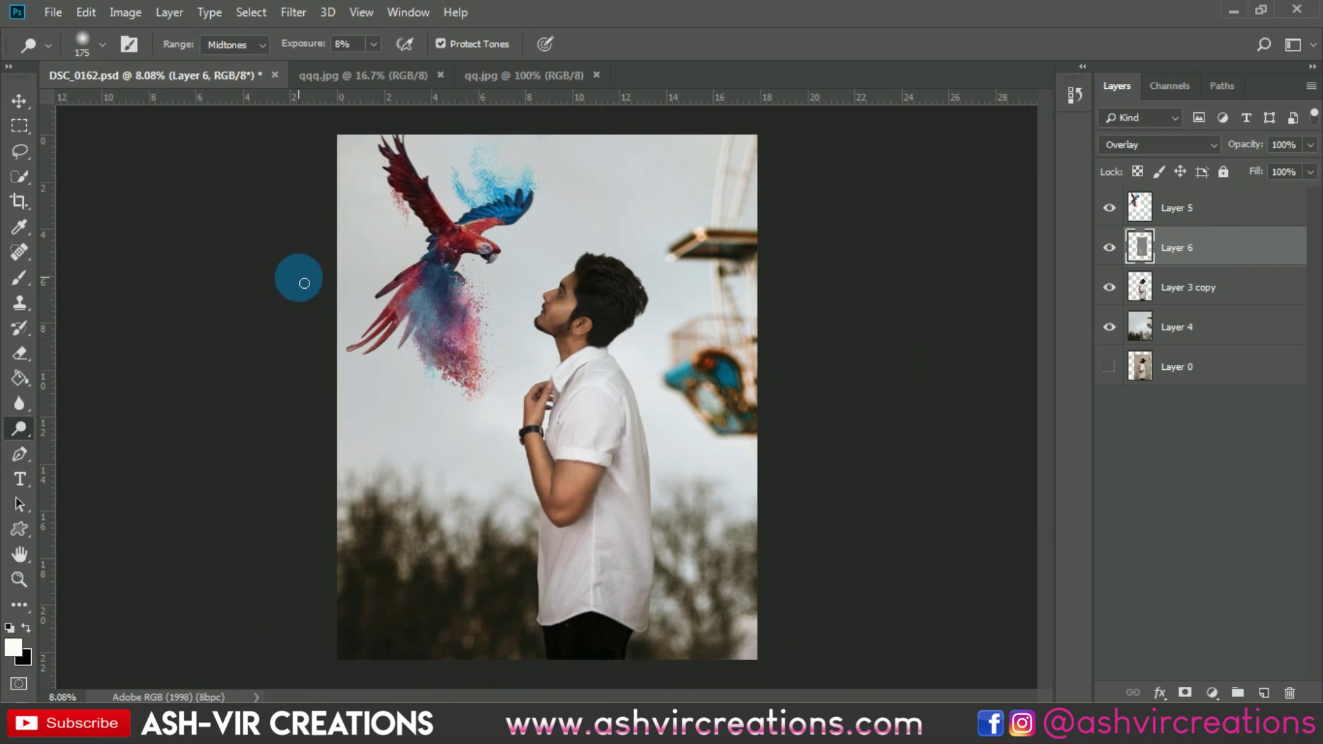
scroll(251, 259, "up", 1)
left_click(18, 101)
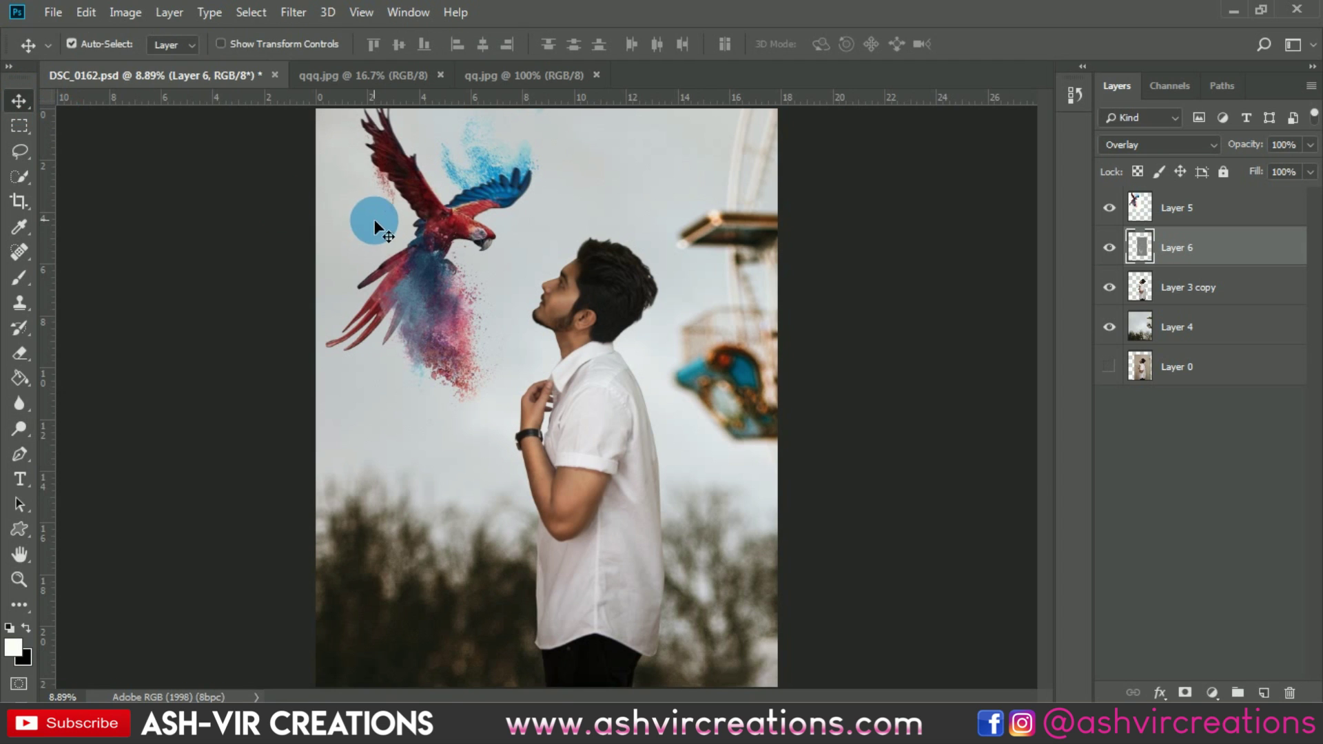
scroll(403, 209, "up", 1)
scroll(407, 200, "down", 2)
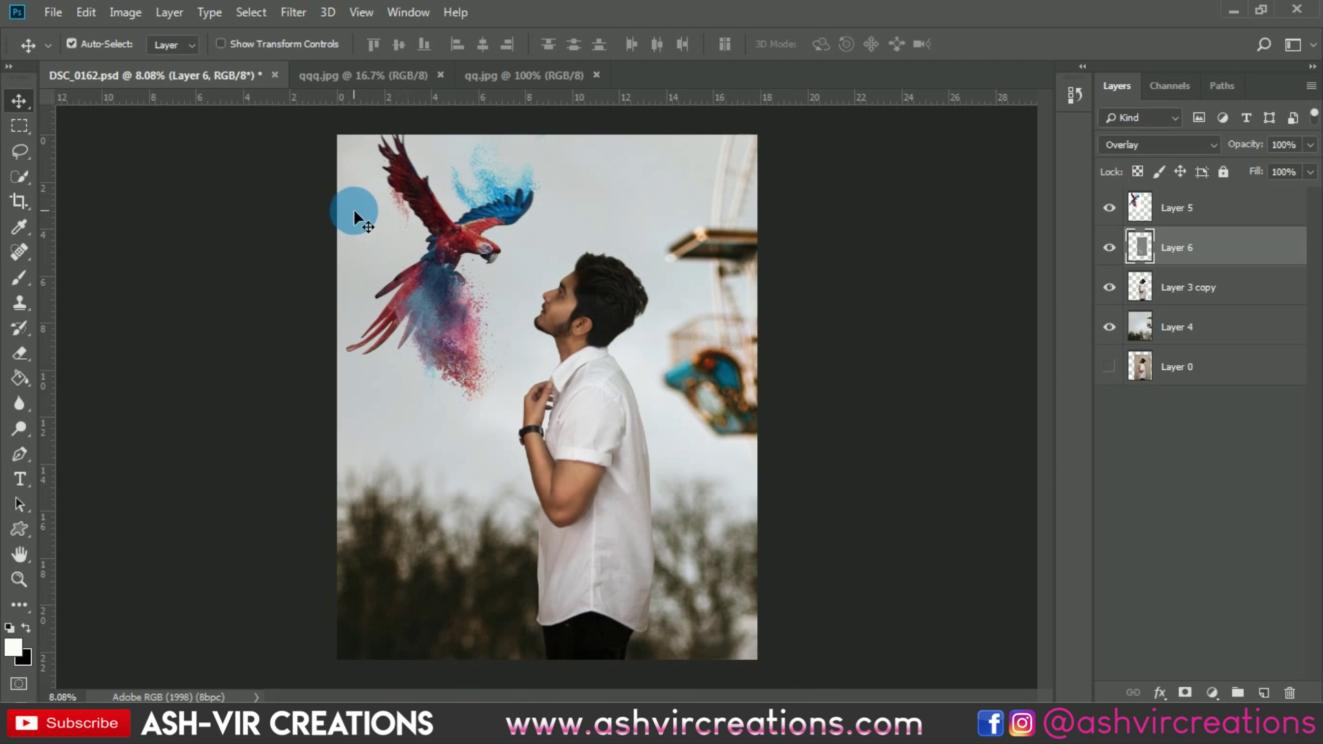
Hide Layer 6, Layer 3 copy and Layer 5, leaving the background Layer 4 selected and visible
left_click(1113, 255)
left_click(1191, 324)
left_click(1109, 208)
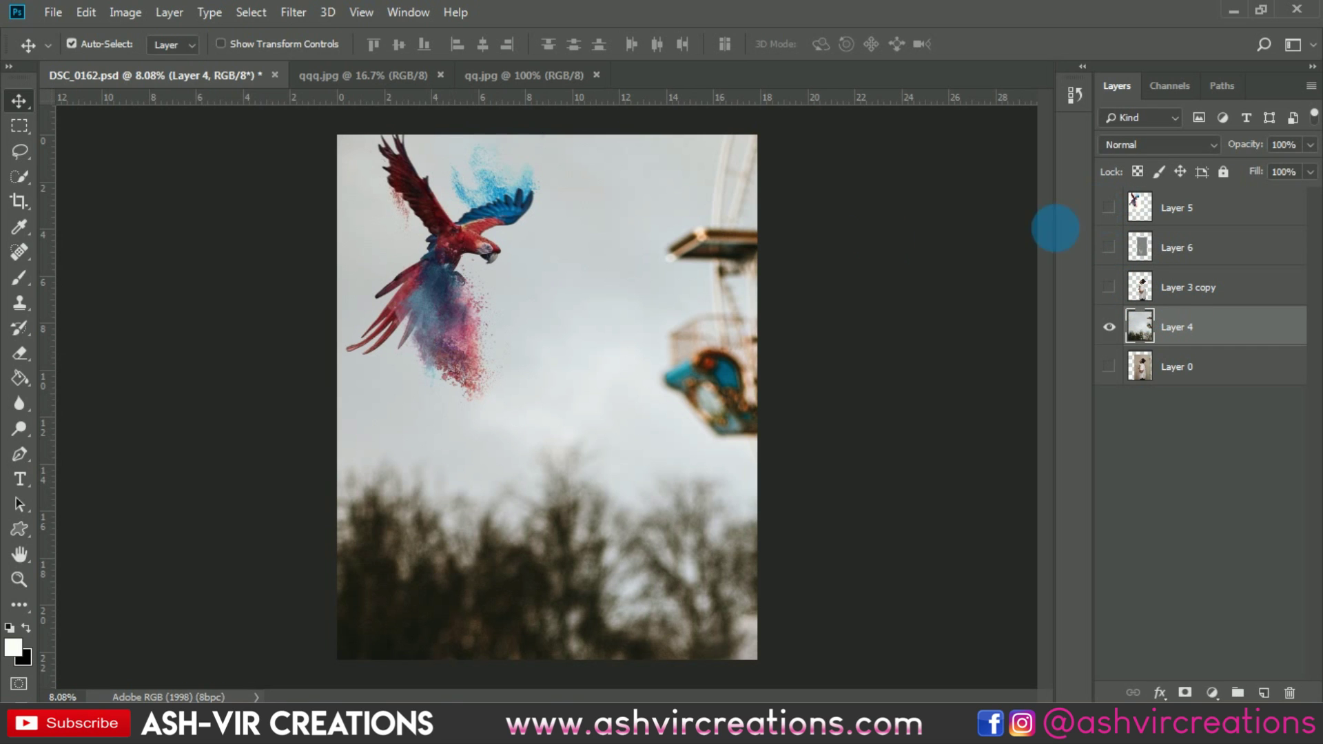
Open the Camera Raw Filter on Layer 4 and apply the FP-V M Inspired AVC 2020 preset
left_click(296, 19)
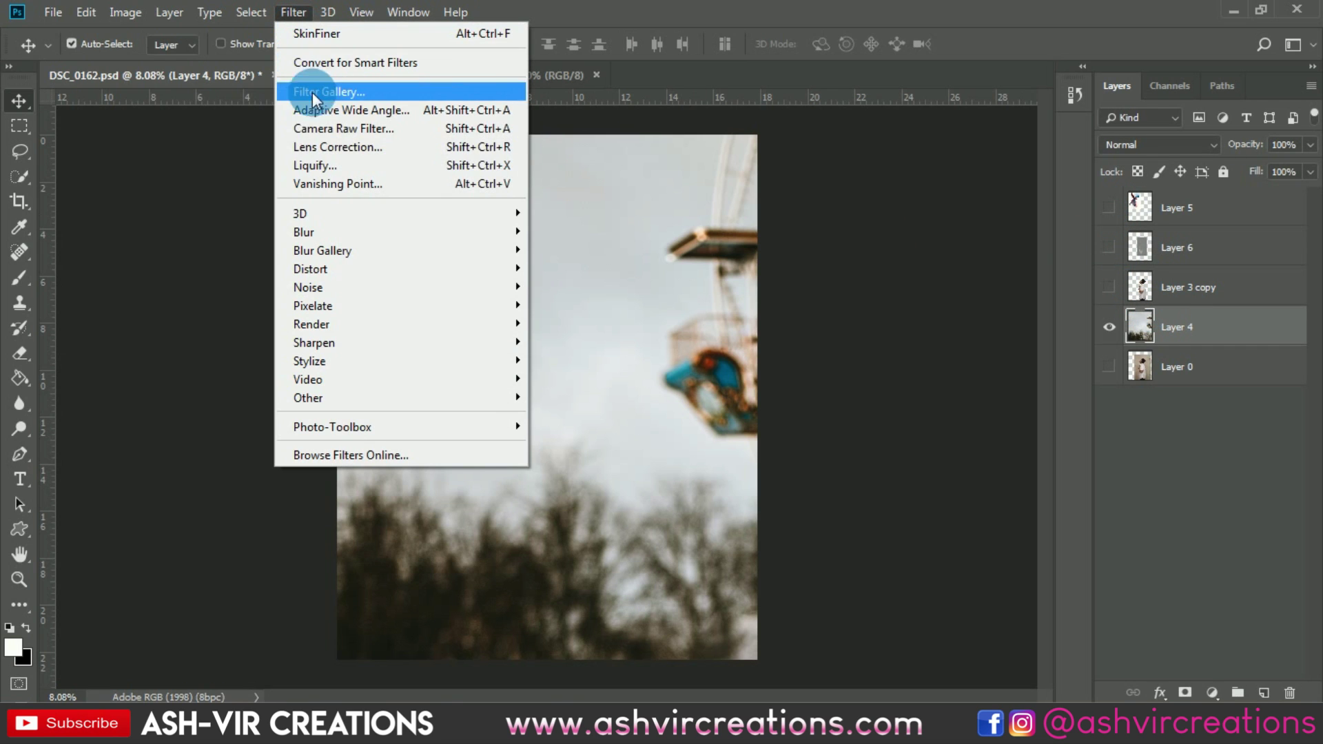
left_click(332, 129)
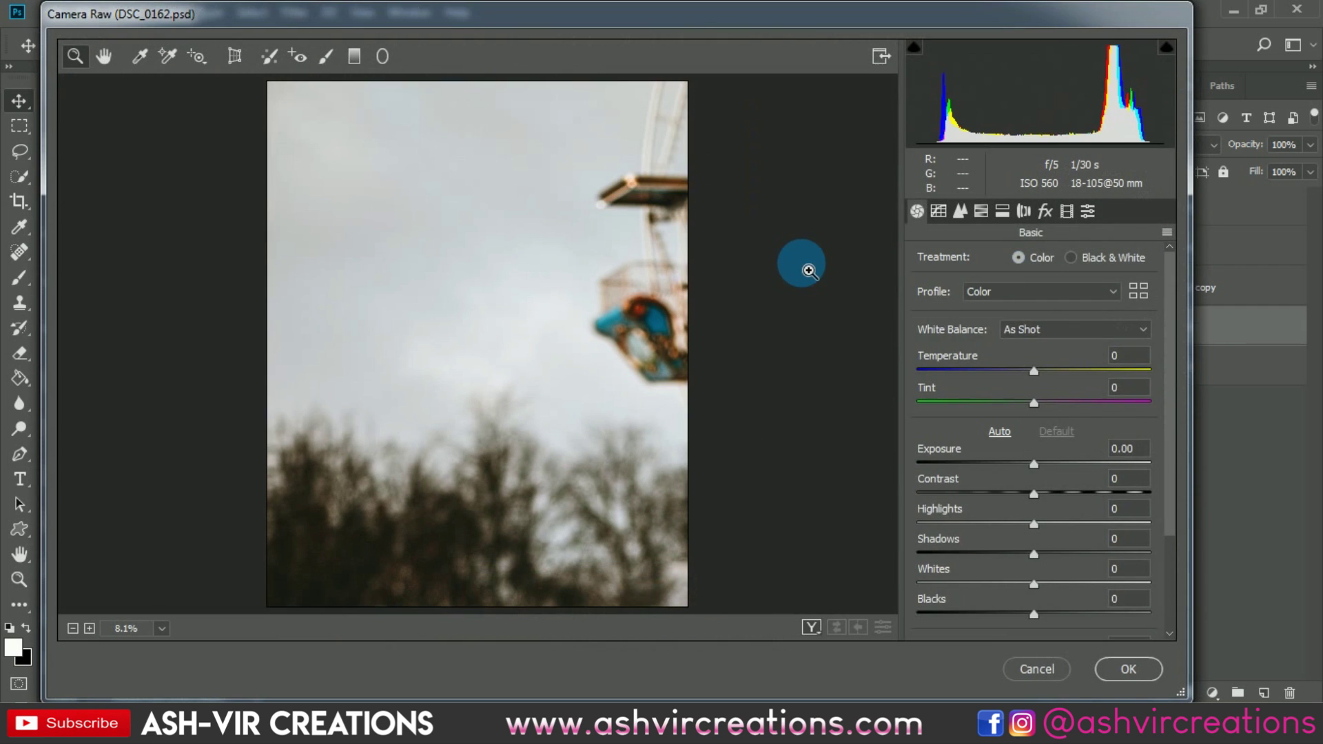
left_click(1087, 210)
scroll(1175, 355, "down", 10)
scroll(1174, 355, "down", 15)
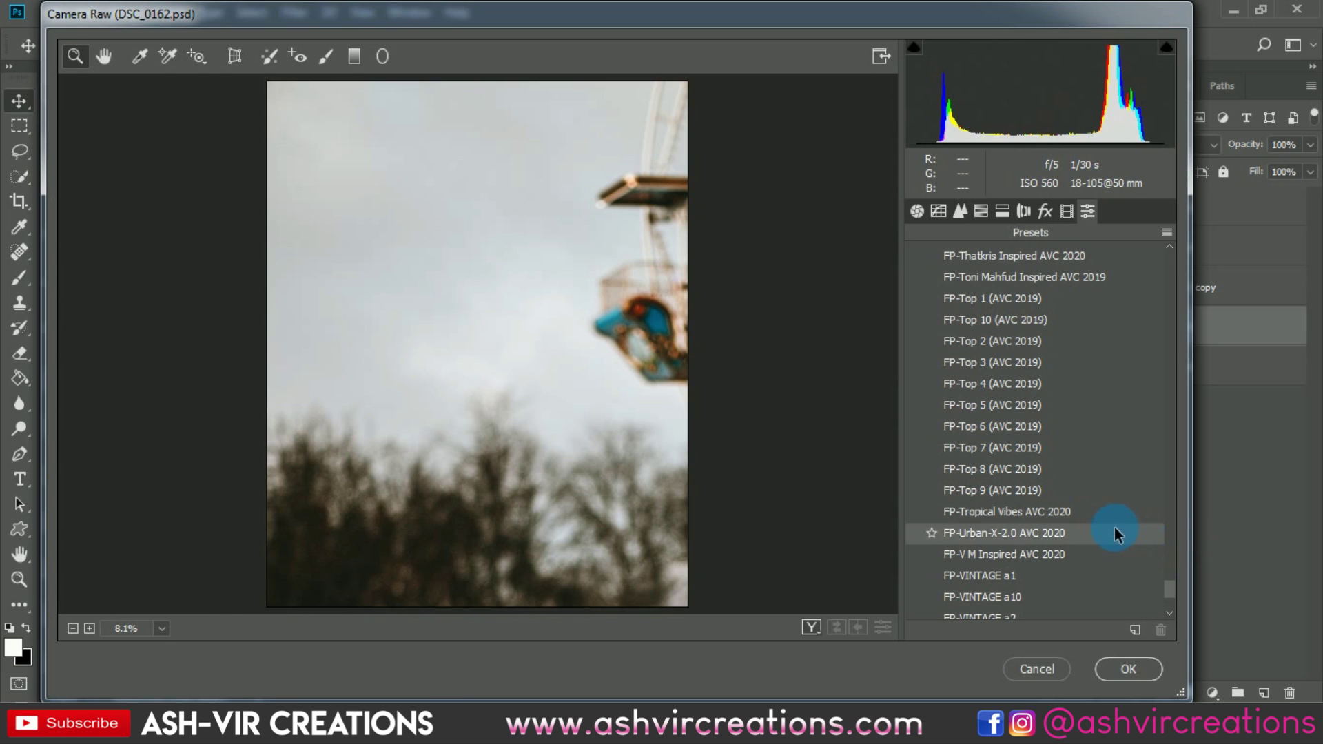
left_click(1028, 560)
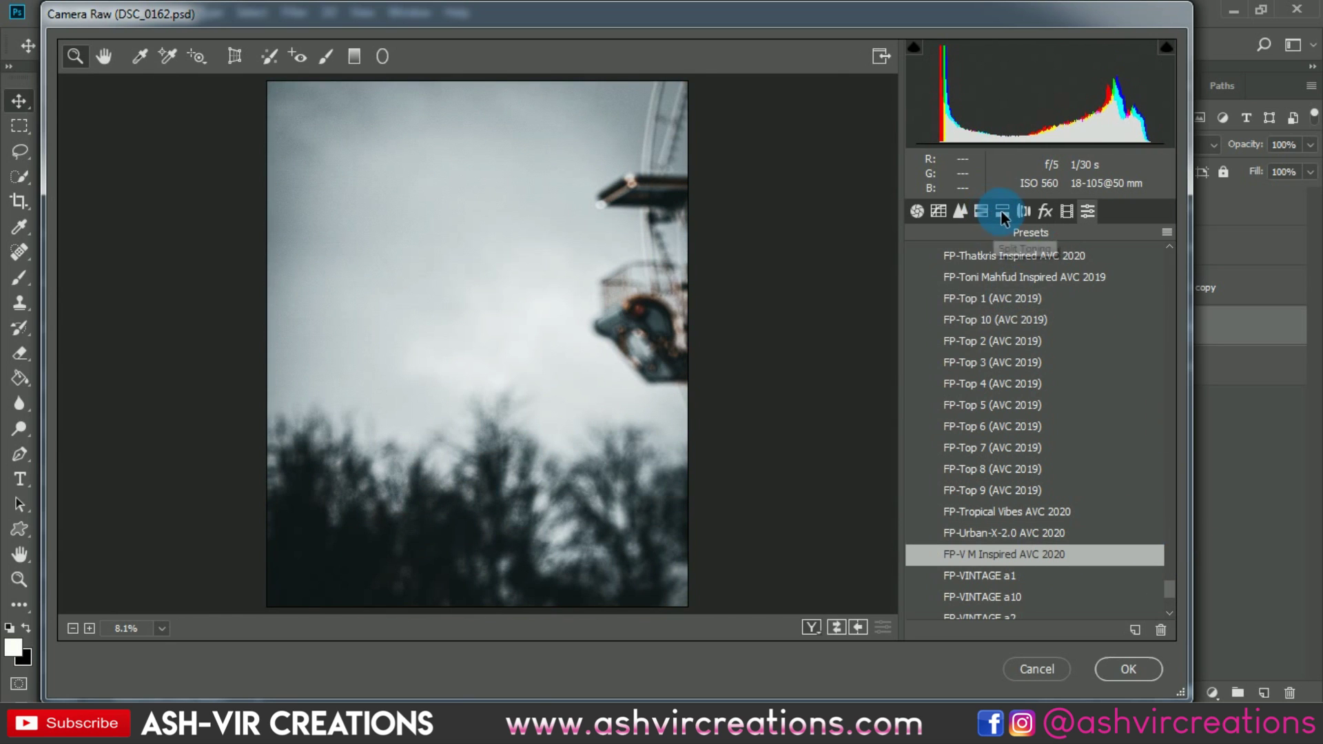
Set the Aquas and Blues saturation to 0 in the HSL adjustments and apply the Camera Raw grading to Layer 4
left_click(1003, 213)
left_click(981, 211)
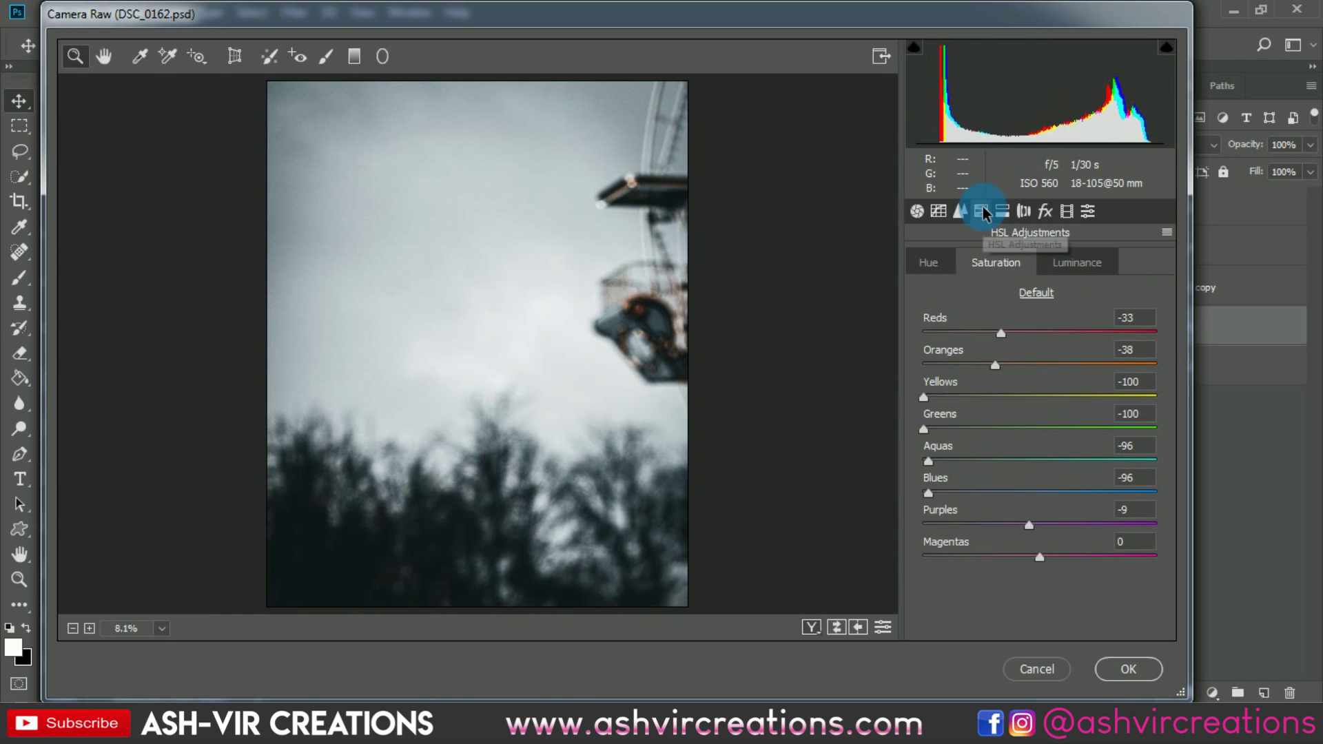
left_click_drag(1020, 488, 1018, 501)
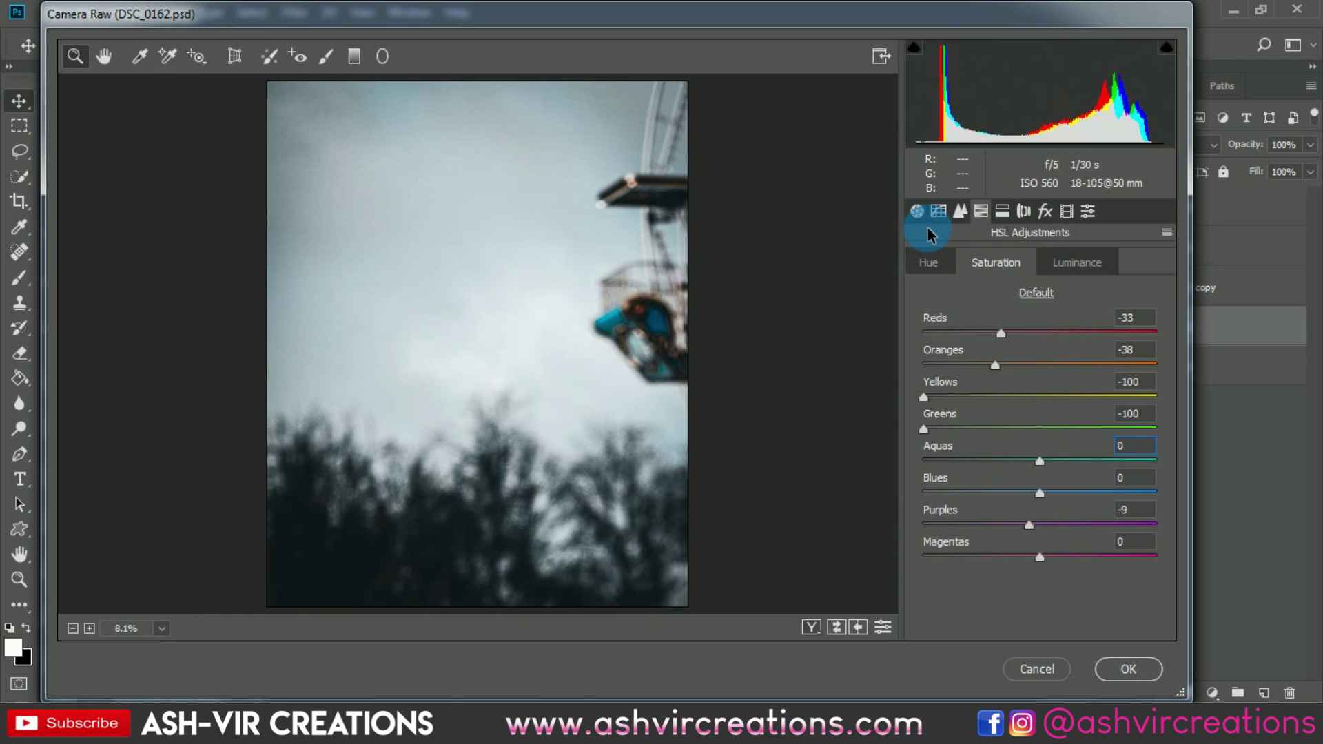
left_click(1127, 668)
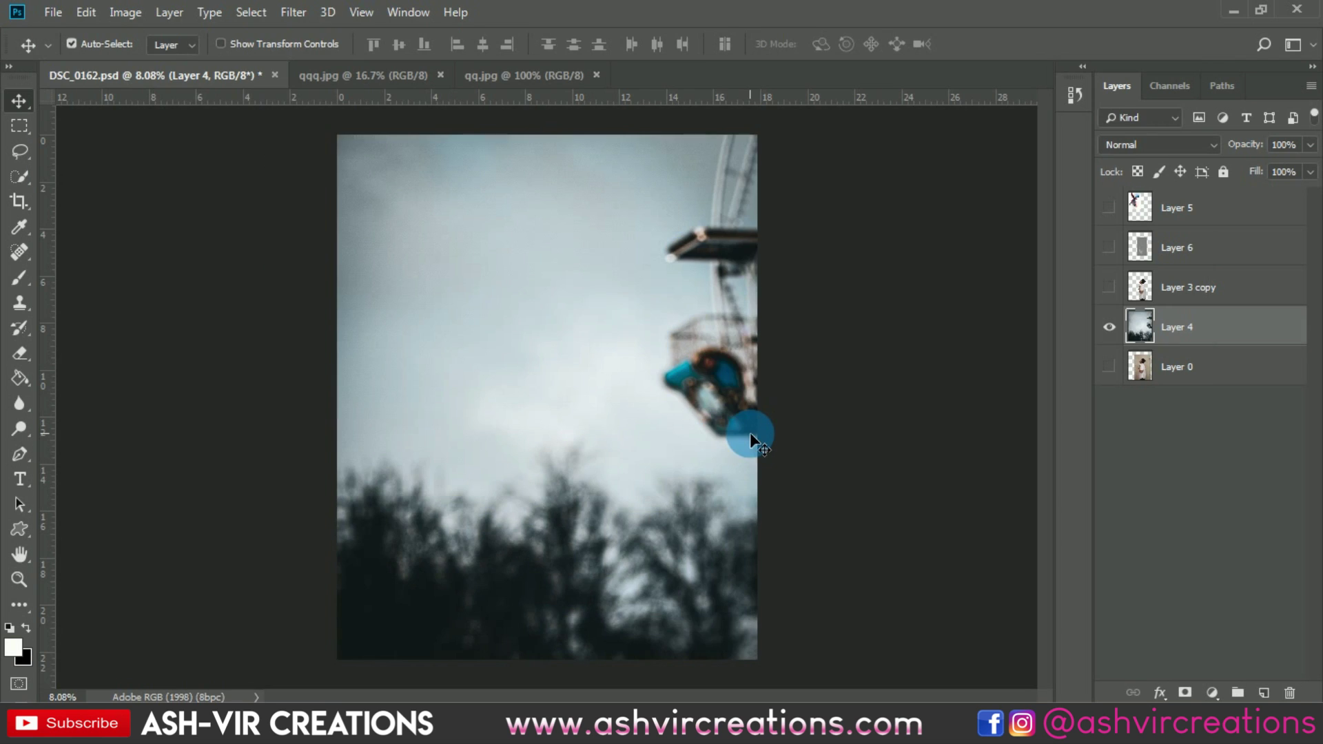
Show Layer 3 copy and duplicate it, hide the duplicate, and reselect Layer 3 copy
scroll(718, 372, "up", 1)
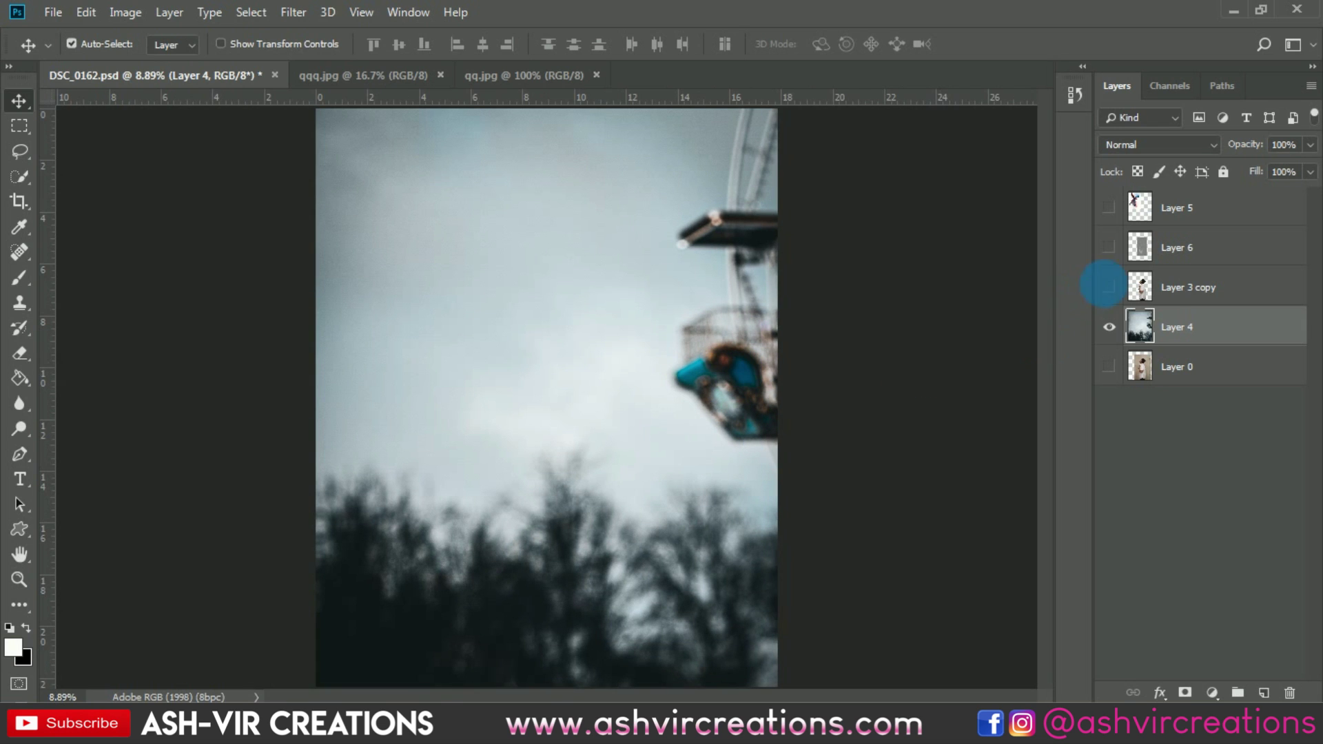
left_click(1116, 287)
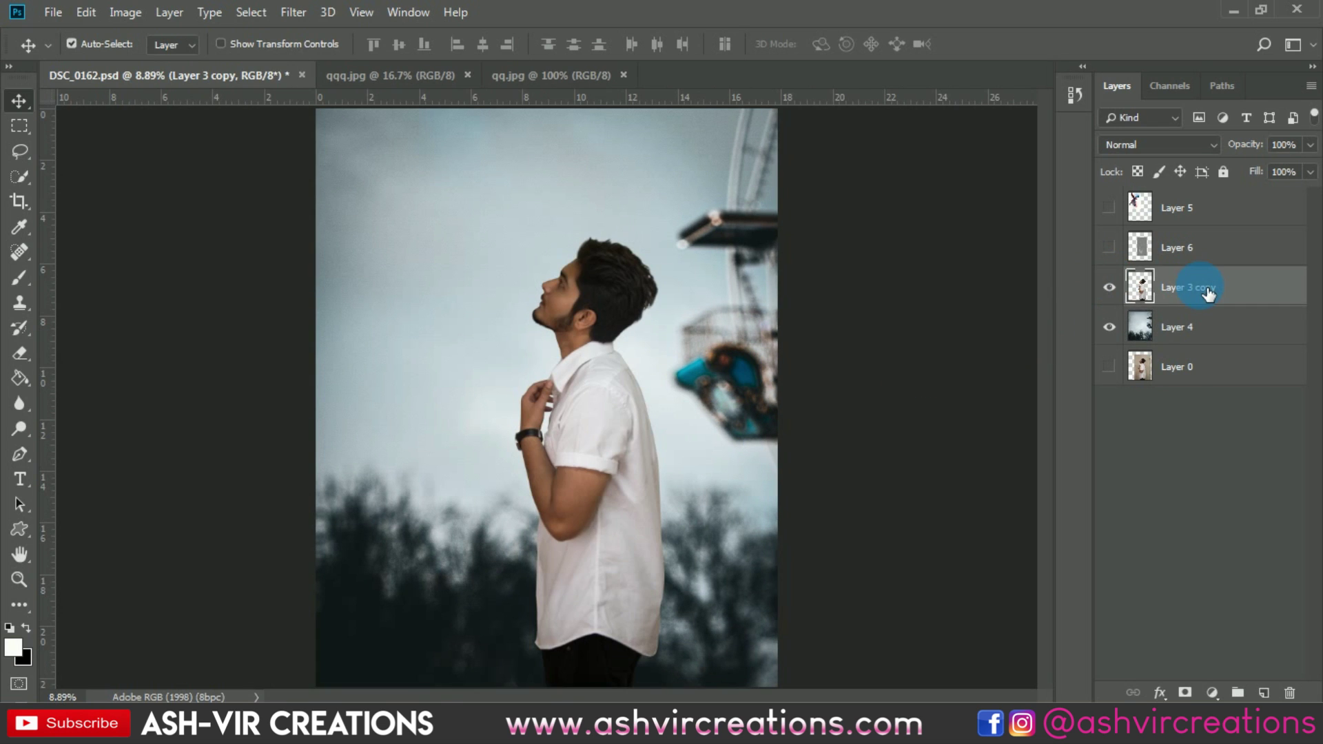
right_click(1207, 293)
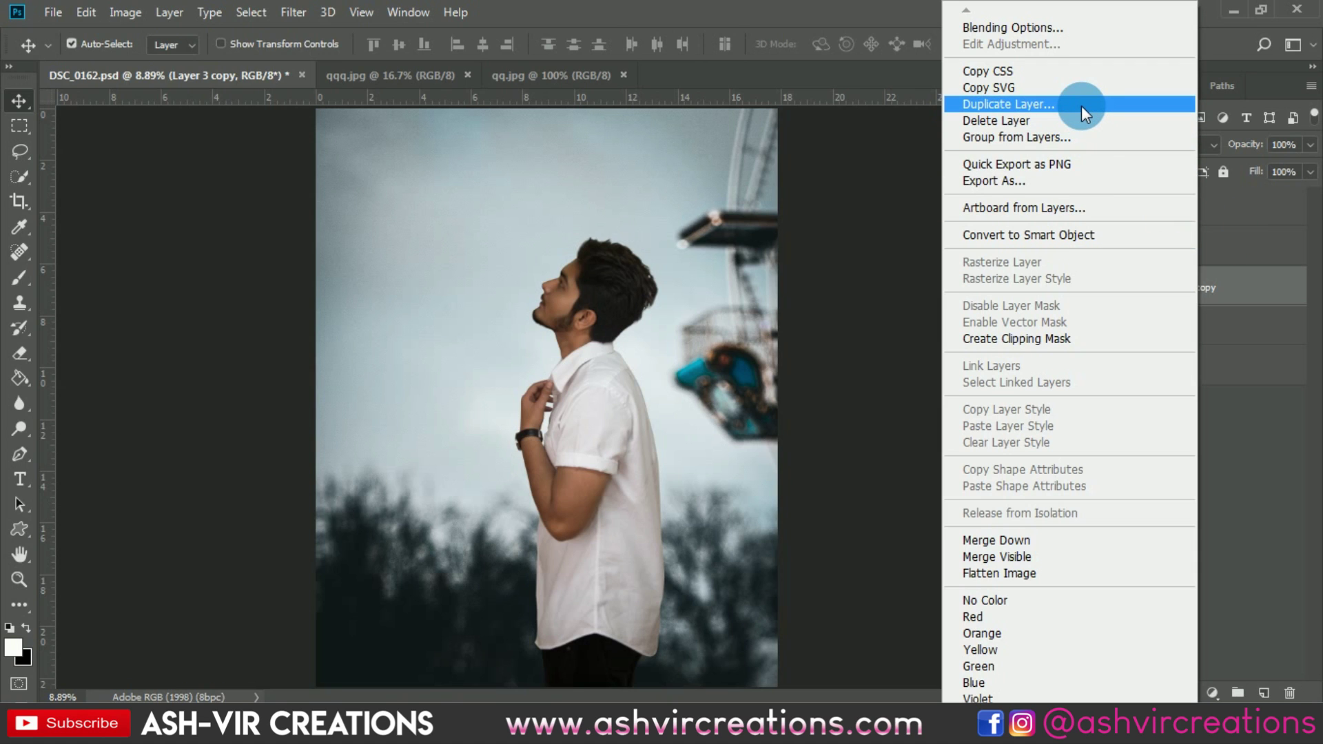
left_click(1219, 286)
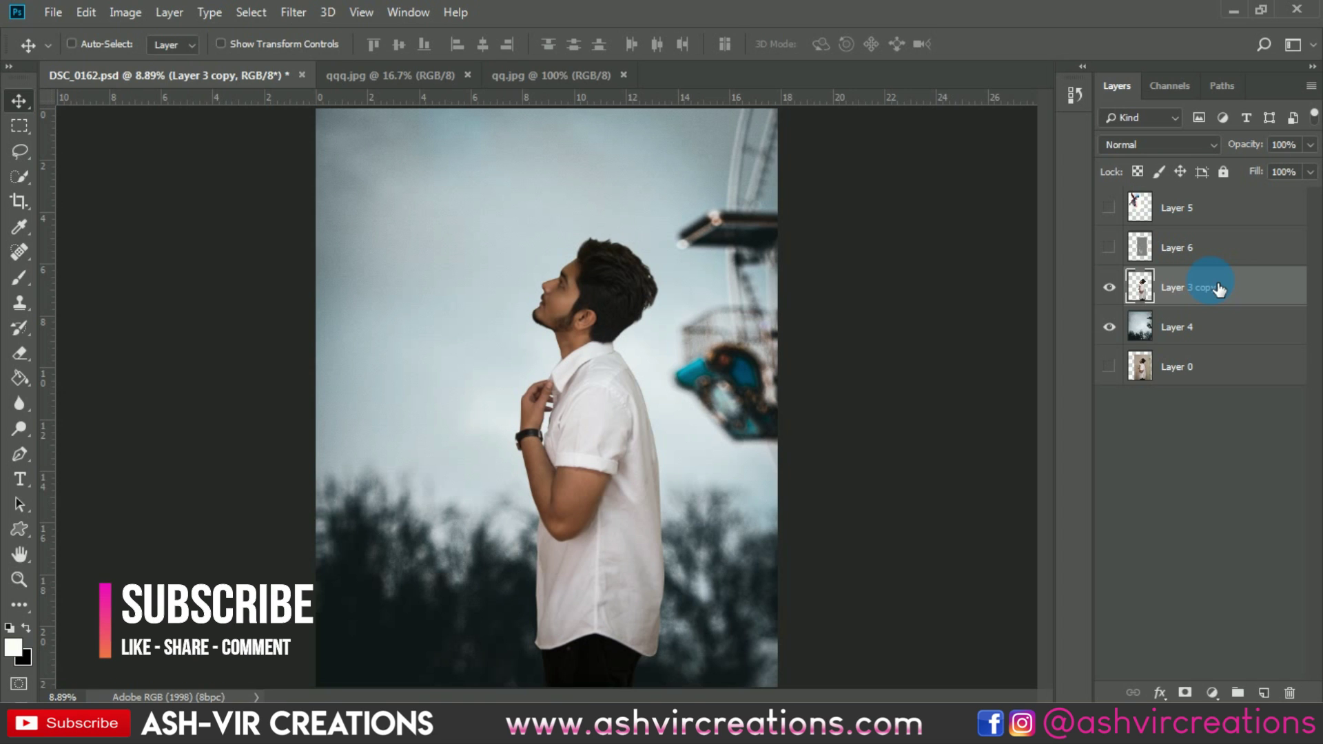
key("ctrl+j")
left_click(1109, 287)
left_click(1181, 327)
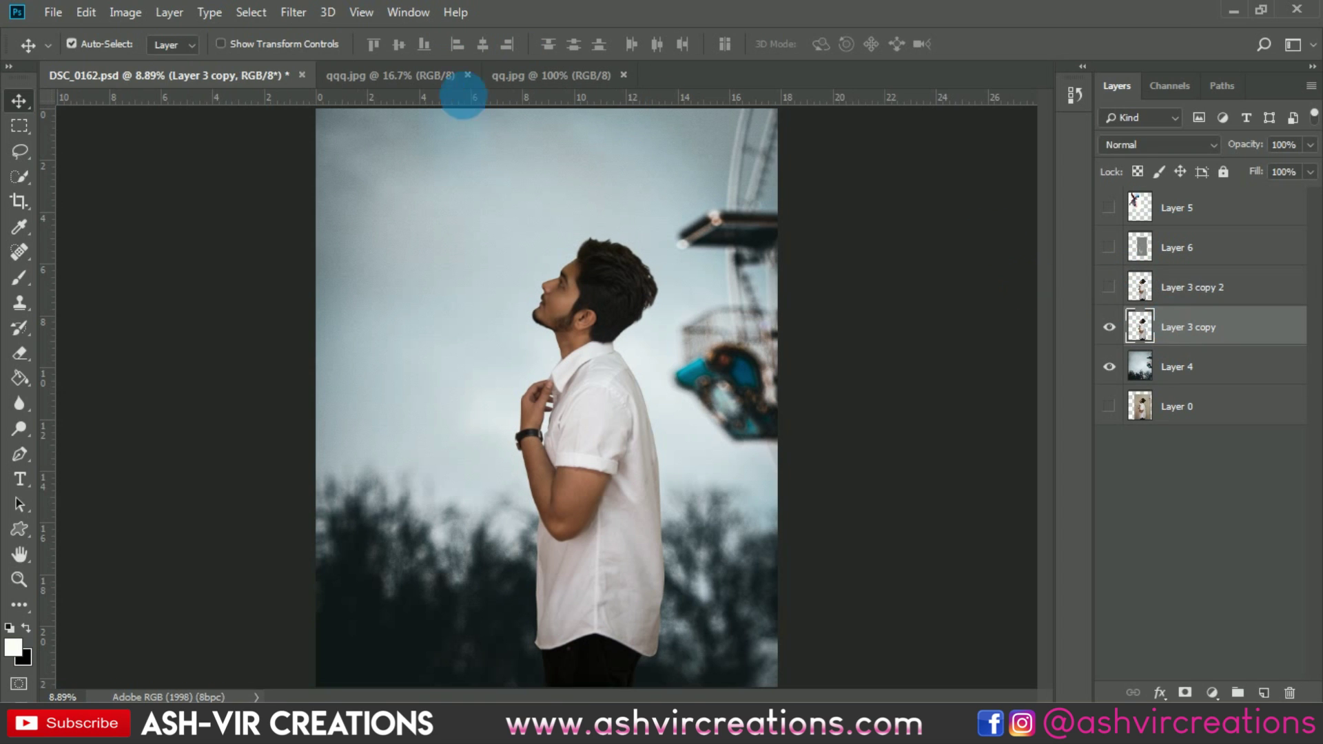
Open the Camera Raw Filter on Layer 3 copy and apply the FP-V M Inspired AVC 2020 preset
left_click(293, 12)
left_click(338, 122)
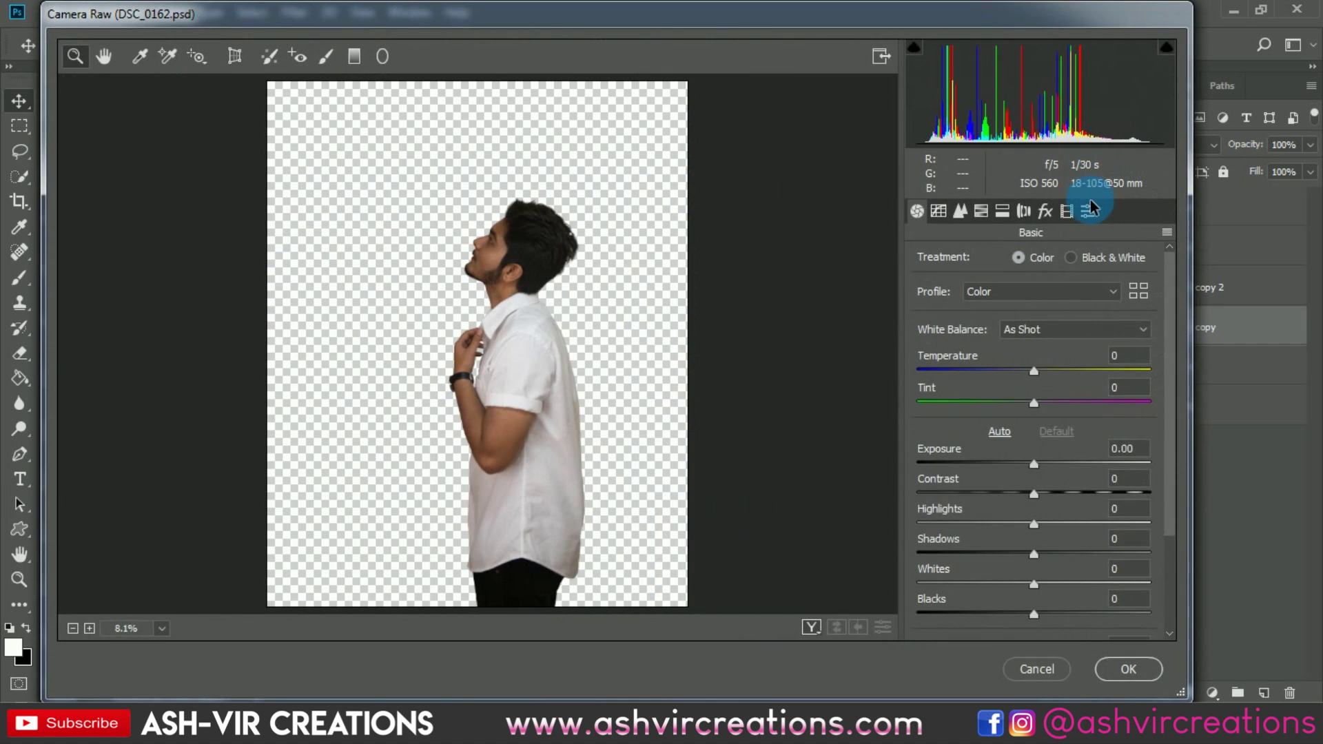
left_click(1089, 209)
left_click_drag(1178, 267, 1179, 609)
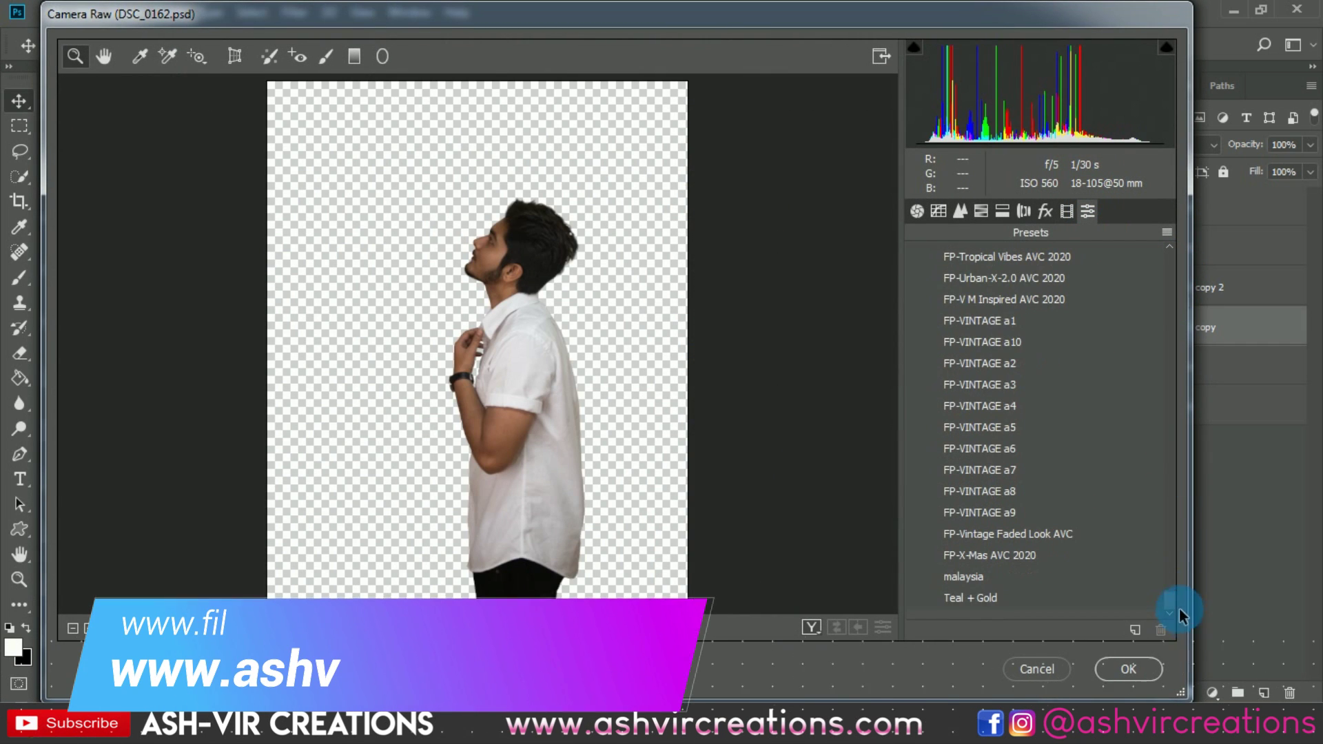
left_click(1030, 298)
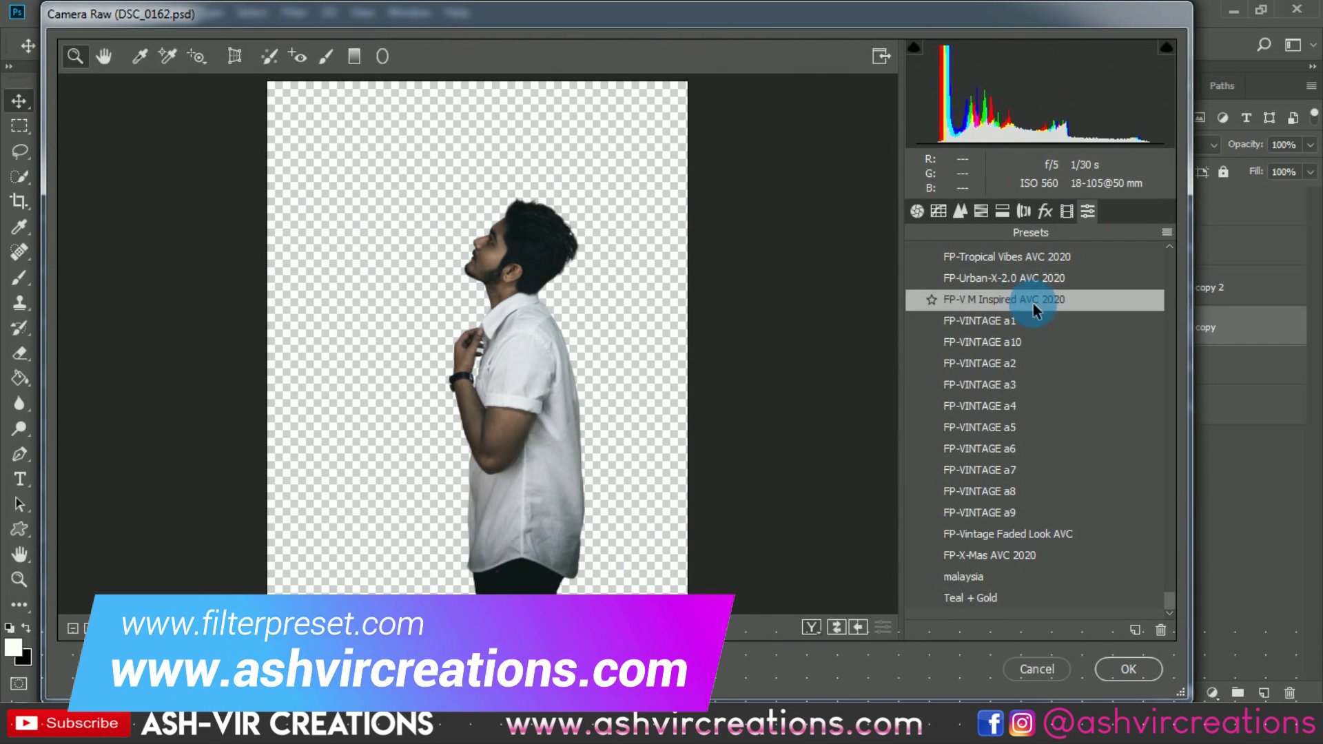
left_click(1170, 585)
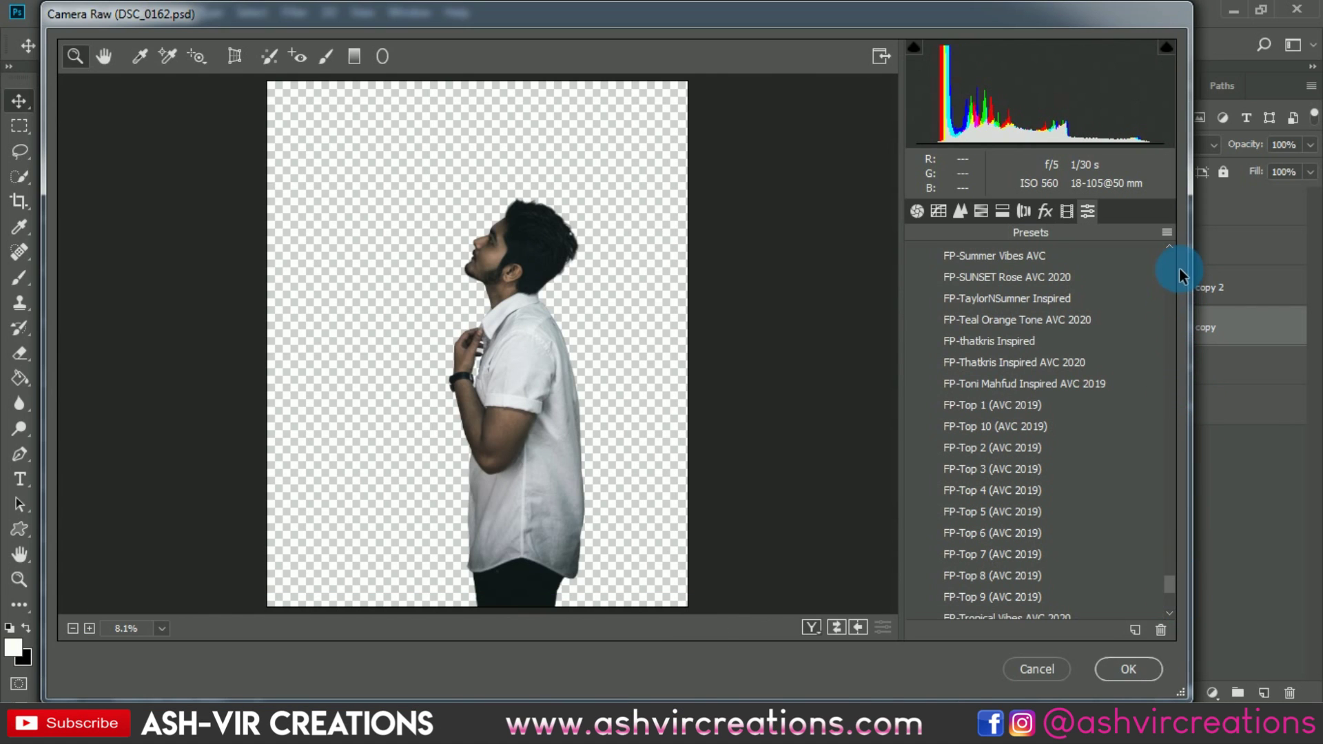
Set Blacks to -28 in the Basic adjustments and the Reds saturation to -8 in the HSL adjustments
left_click(916, 210)
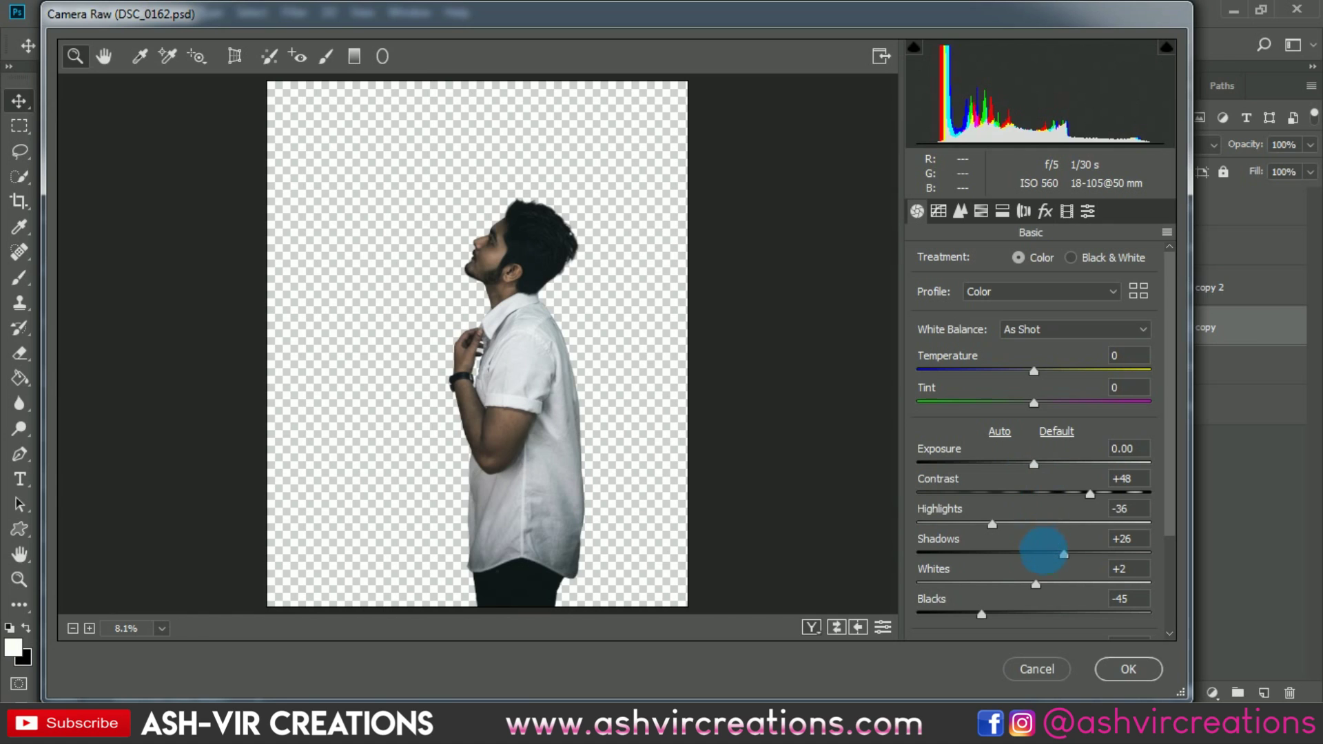
mouse_move(981, 613)
left_mouse_down()
mouse_move(1015, 613)
mouse_move(1001, 615)
left_mouse_up()
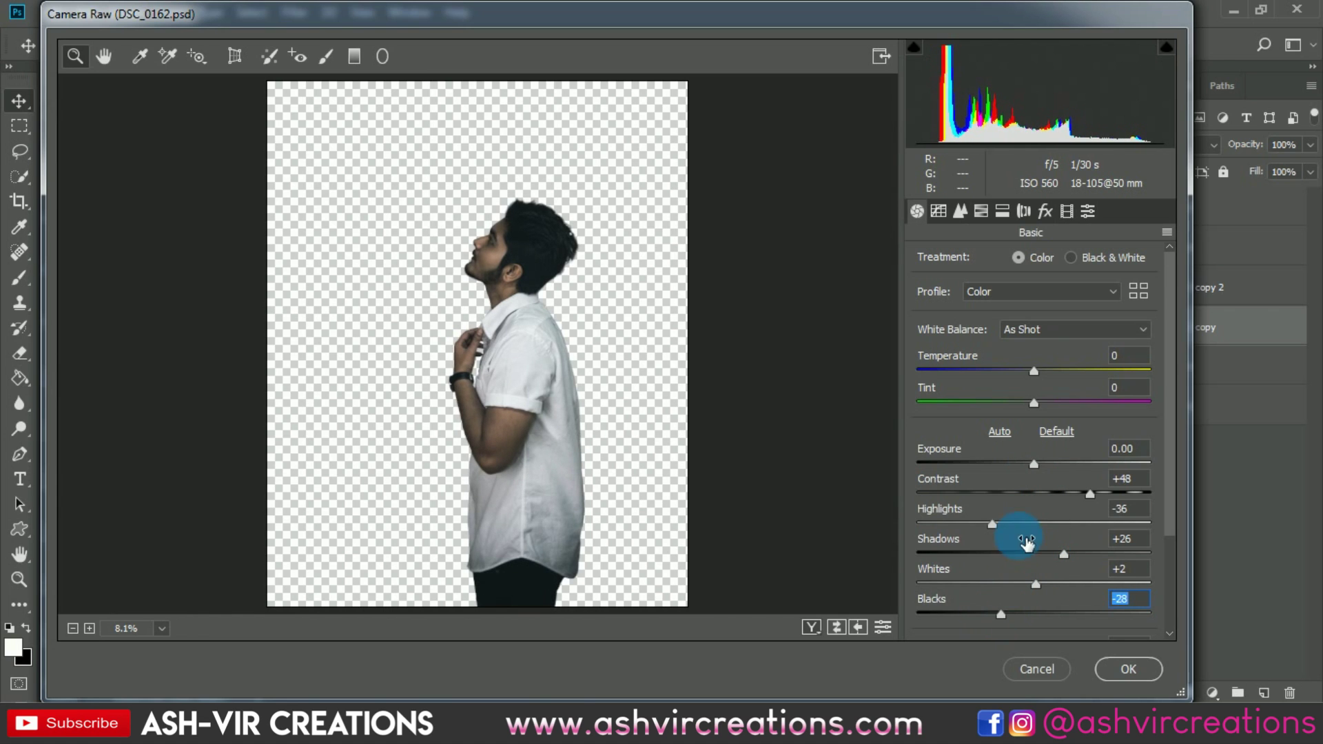
left_click(981, 211)
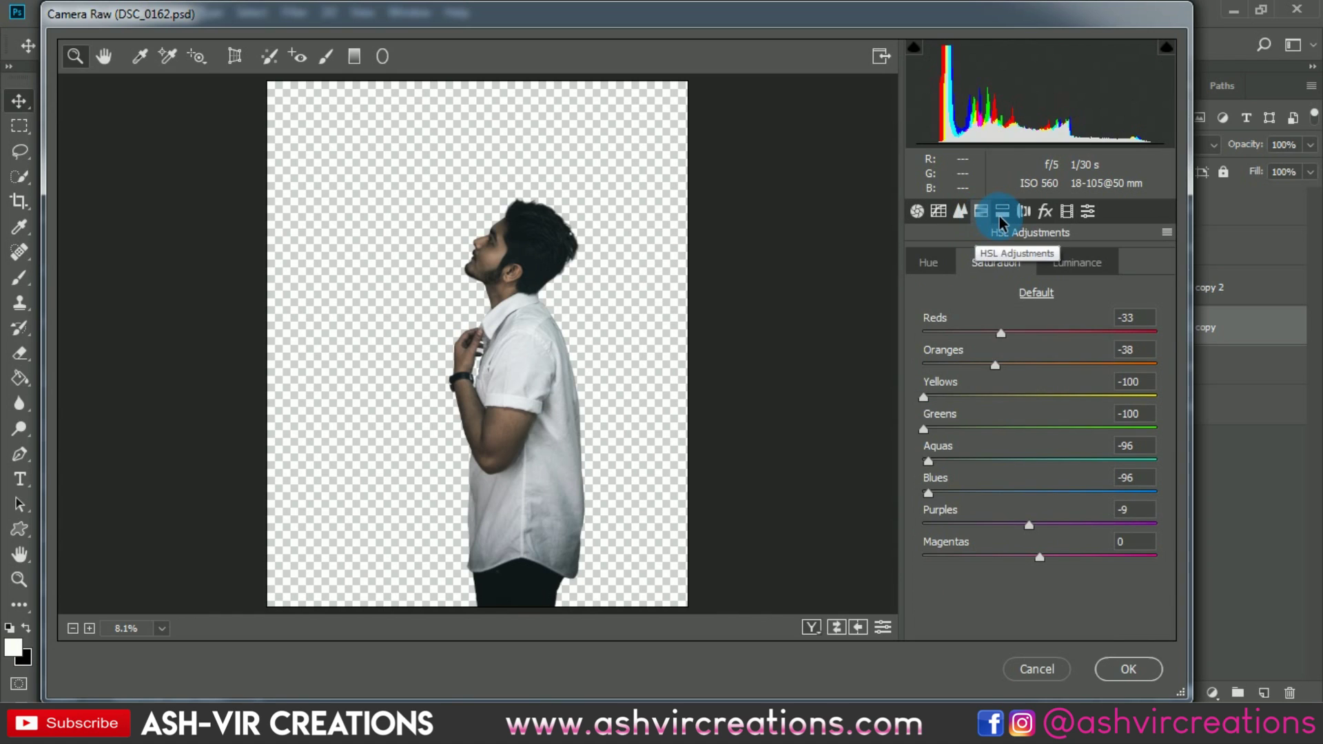
left_click(1002, 213)
left_click(980, 212)
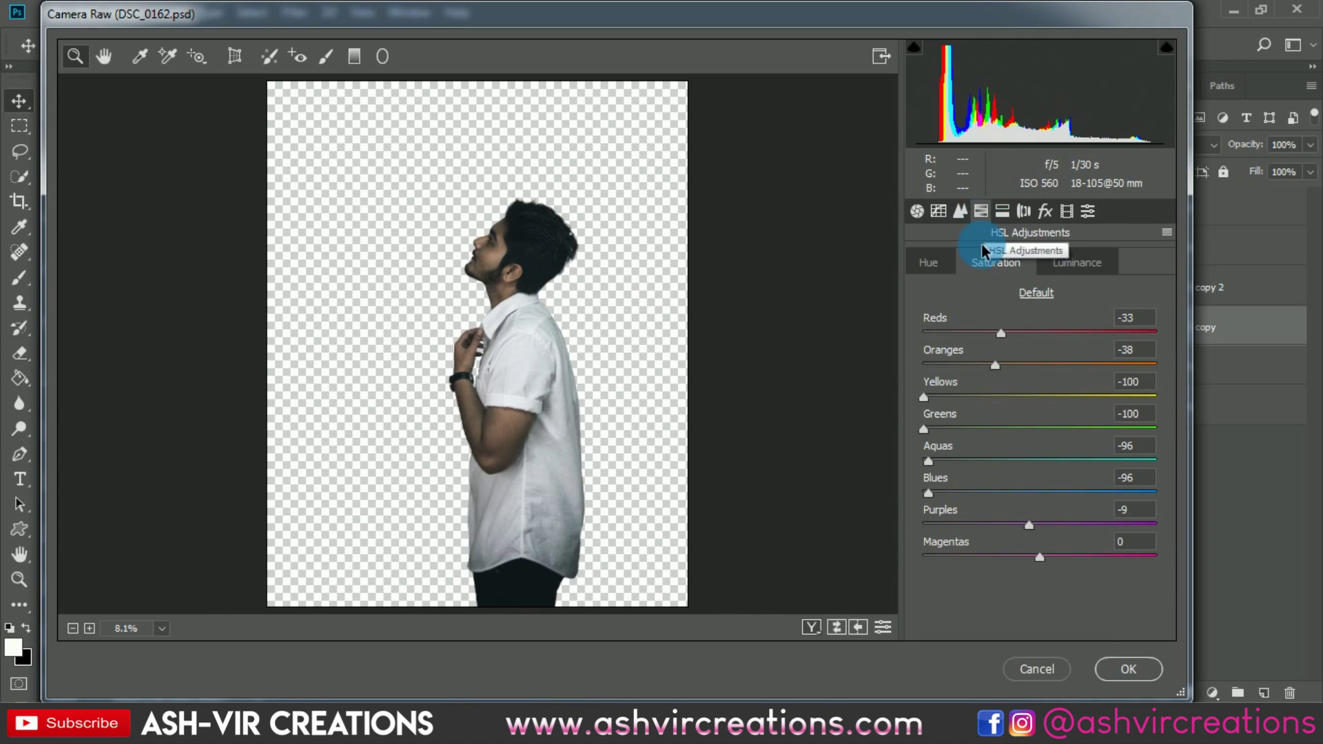
left_click(1080, 267)
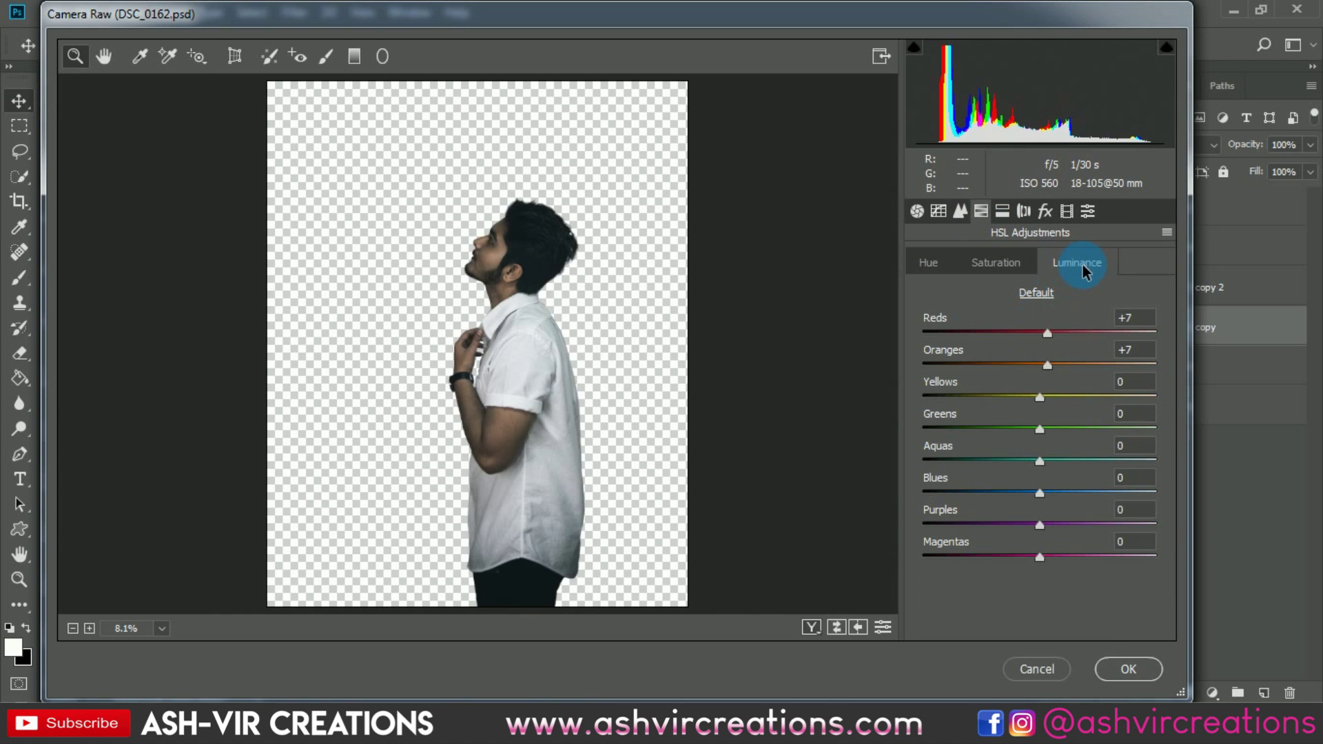
left_click(997, 264)
left_click(1017, 333)
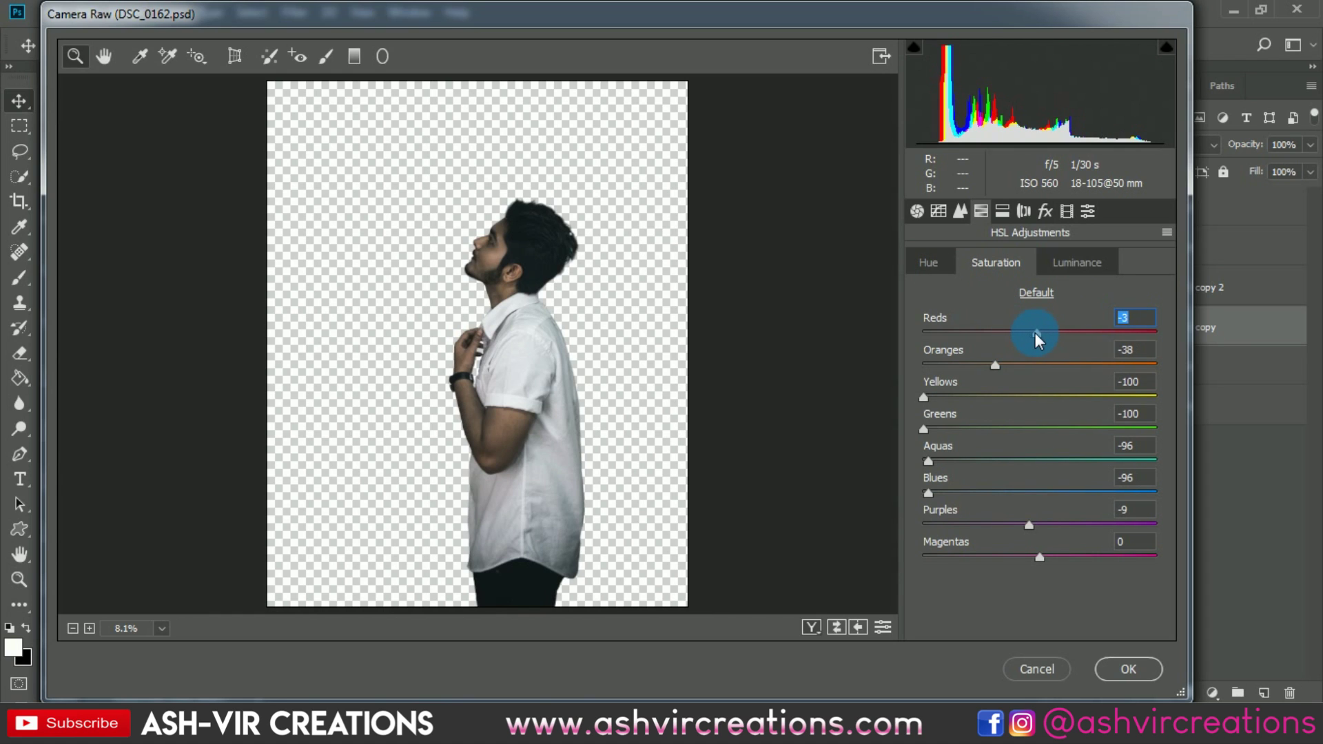
mouse_move(1024, 374)
left_mouse_down()
mouse_move(1039, 368)
mouse_move(1012, 374)
left_mouse_up()
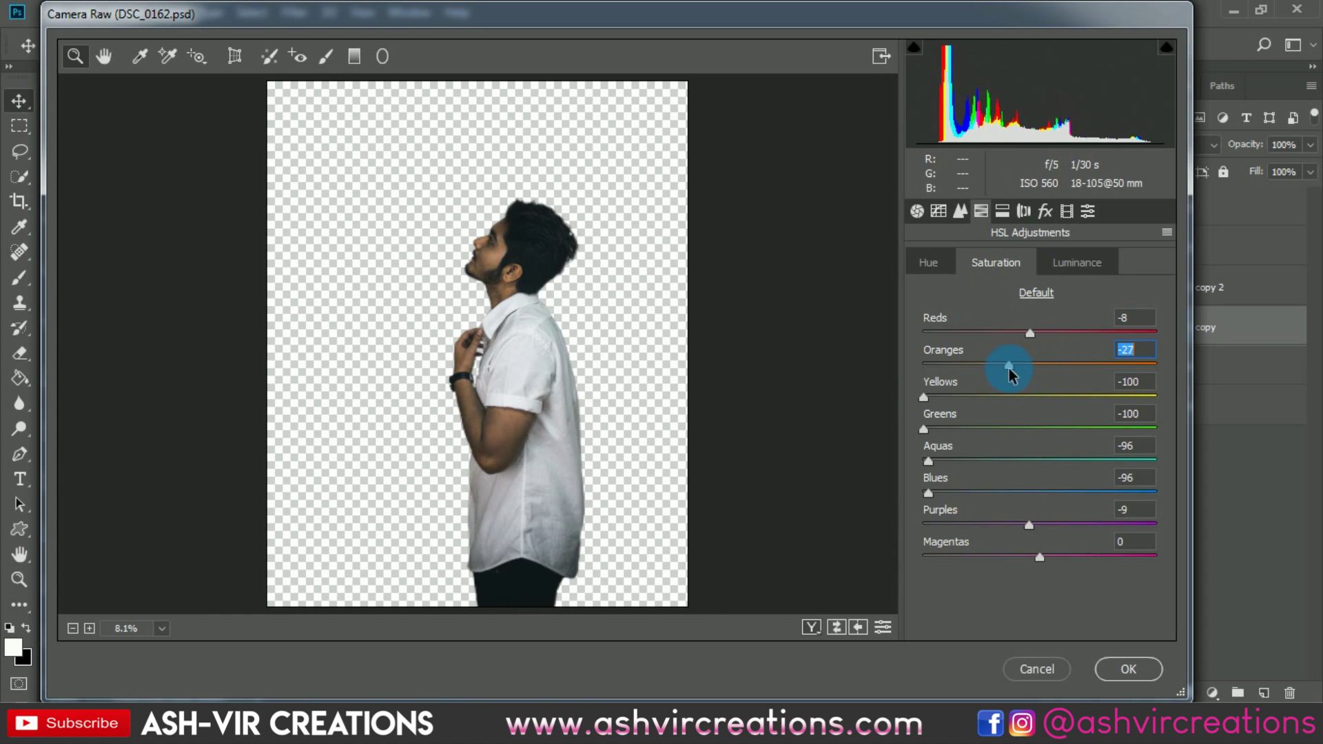
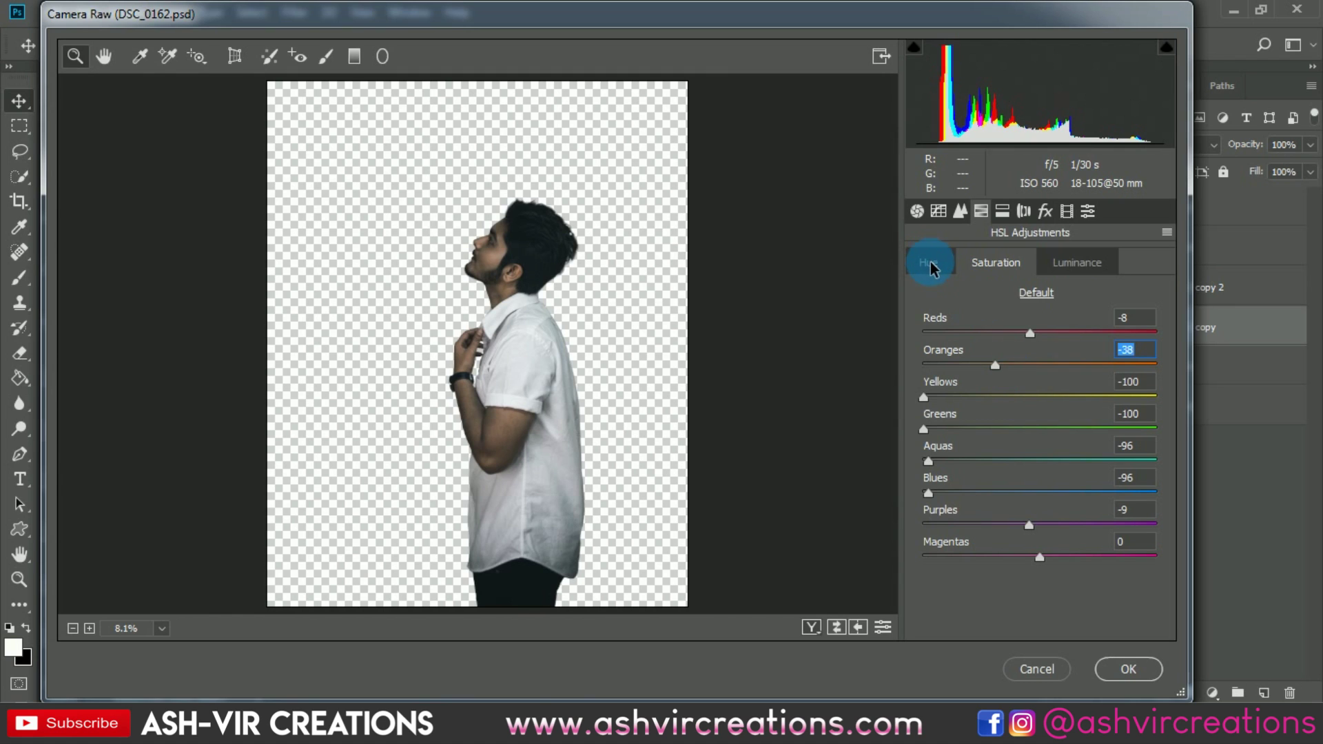
Raise the exposure slightly in the Basic adjustments and apply the Camera Raw grading to Layer 3 copy
left_click(927, 262)
left_click(919, 214)
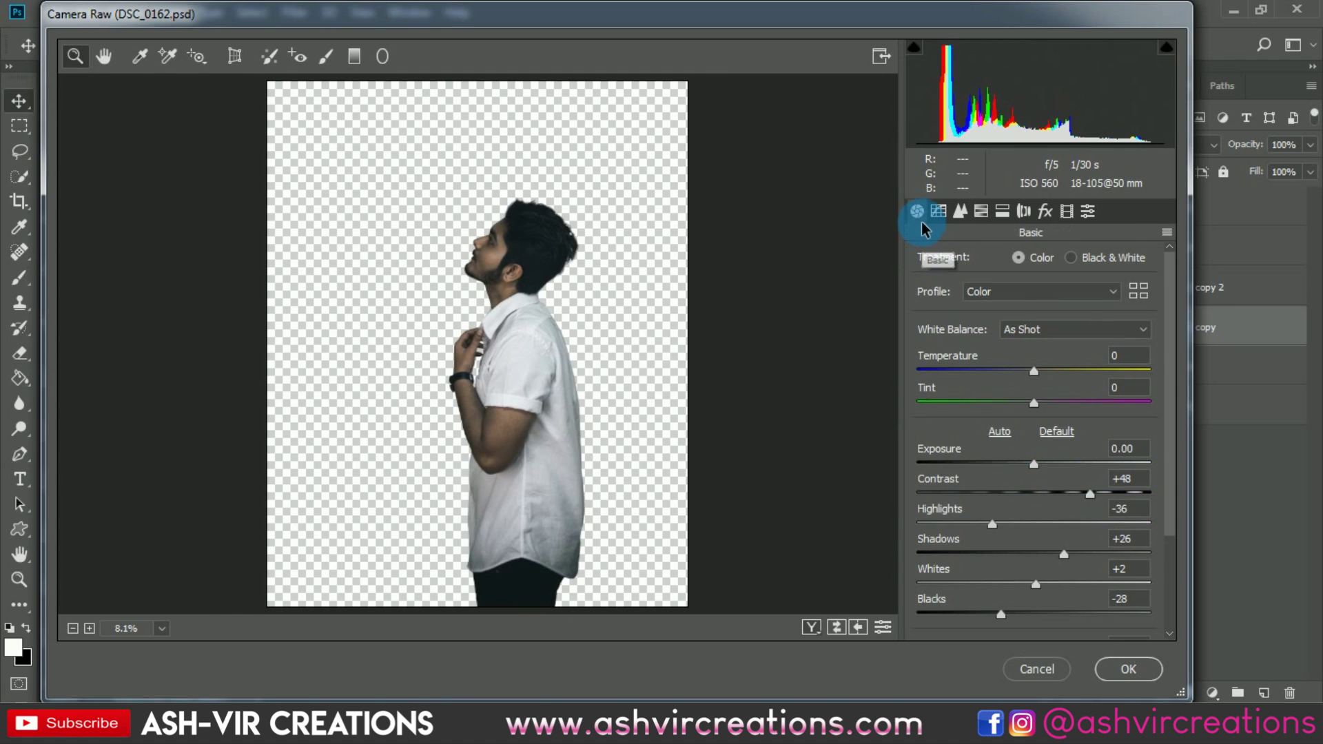
scroll(503, 398, "up", 2)
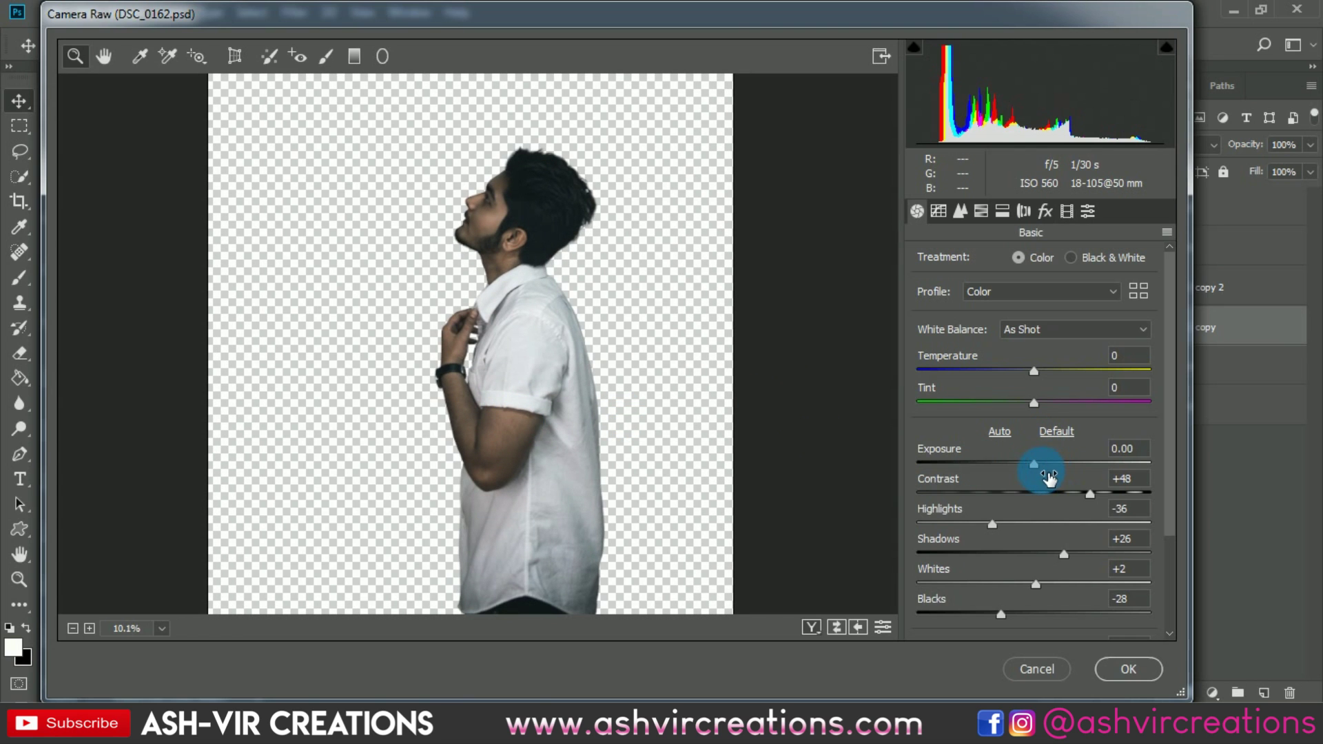
left_click_drag(1042, 471, 1052, 473)
scroll(626, 486, "down", 2)
scroll(628, 489, "up", 1)
left_click(1124, 669)
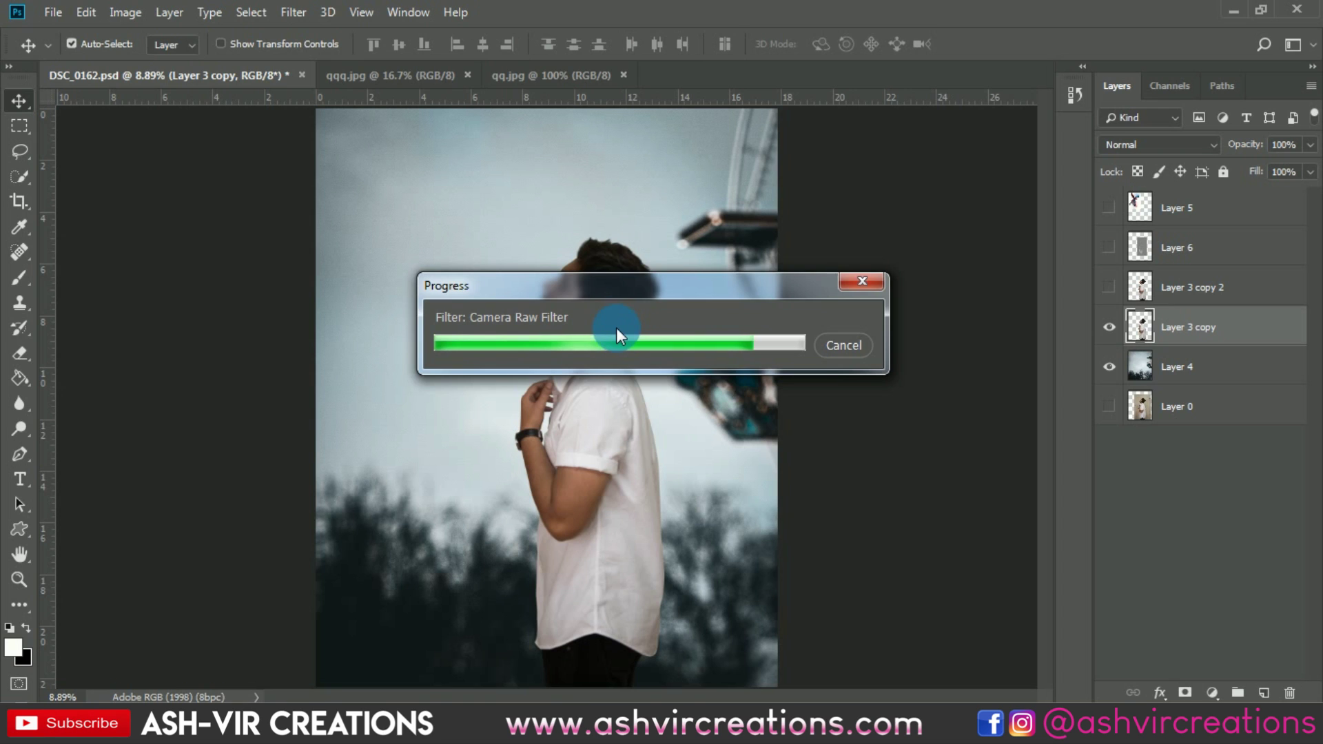
scroll(615, 327, "down", 1)
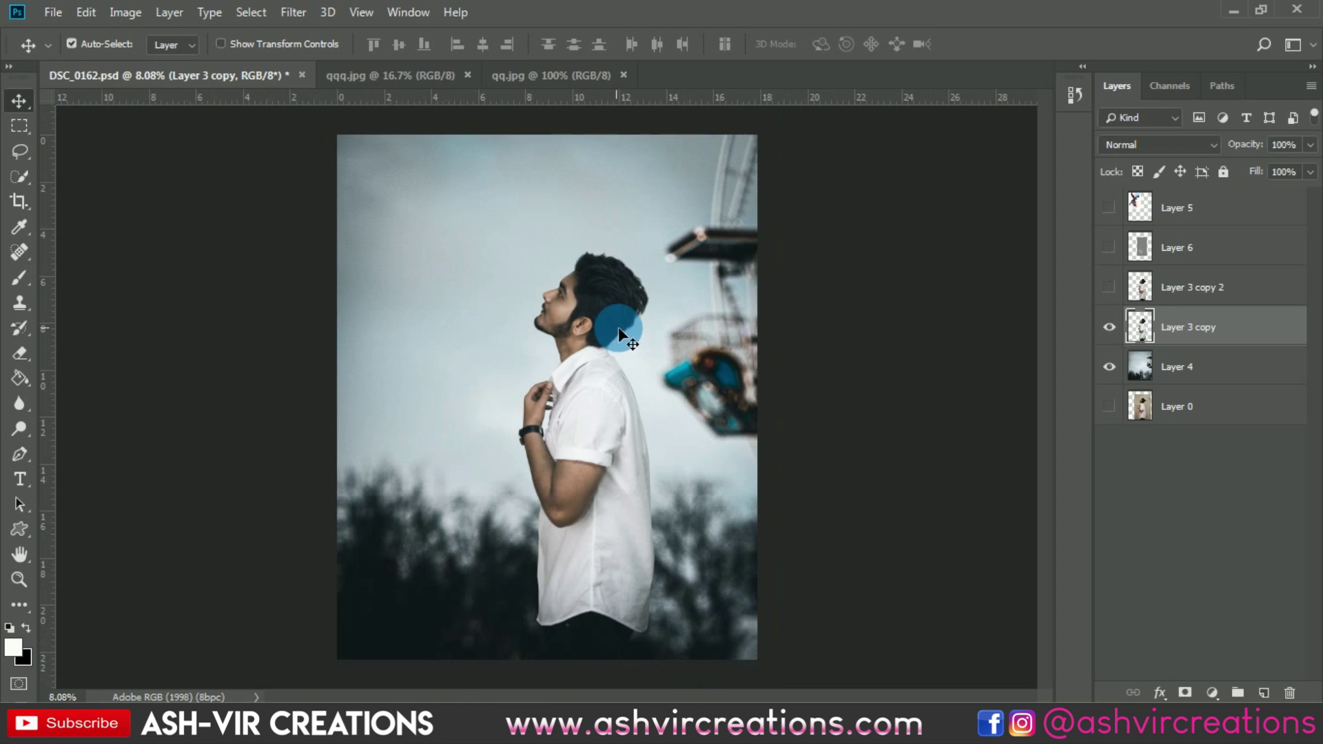
Show Layer 6 and the parrot's Layer 5, and select Layer 5
left_click(1109, 247)
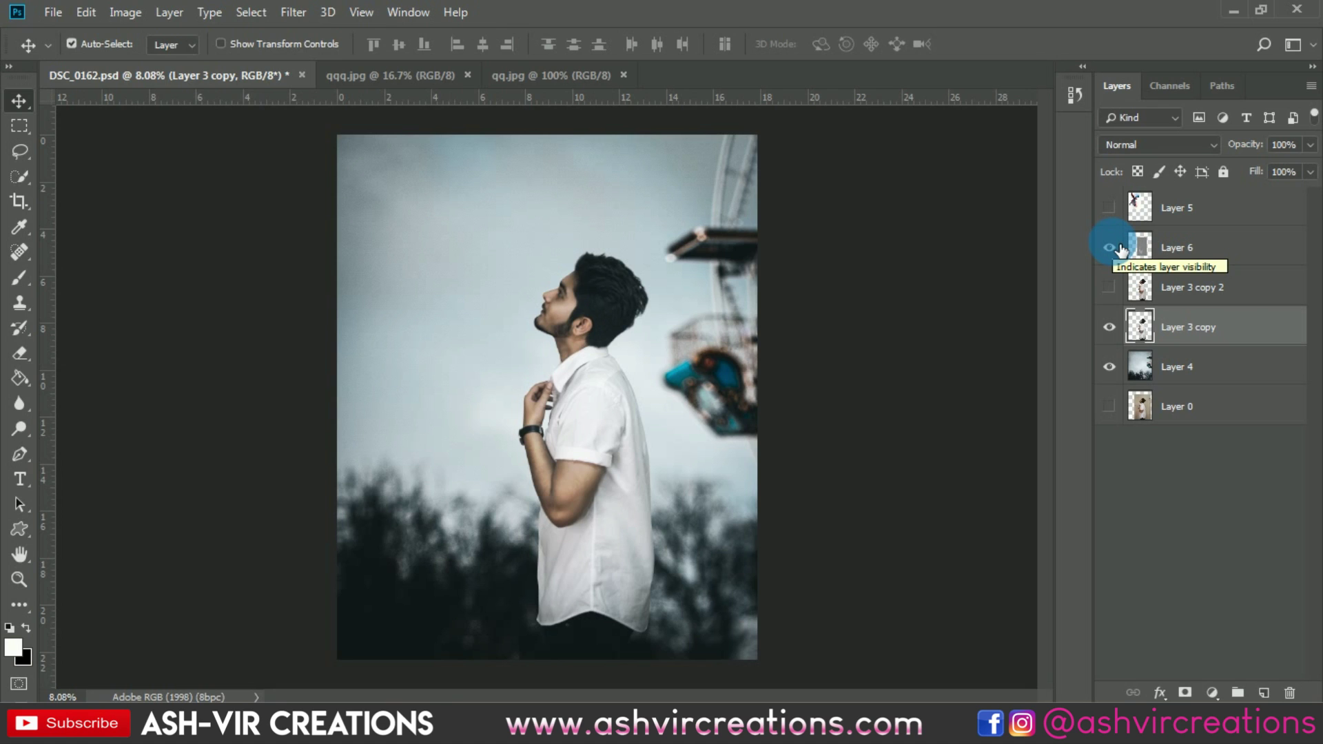
left_click(1110, 248)
left_click(1110, 247)
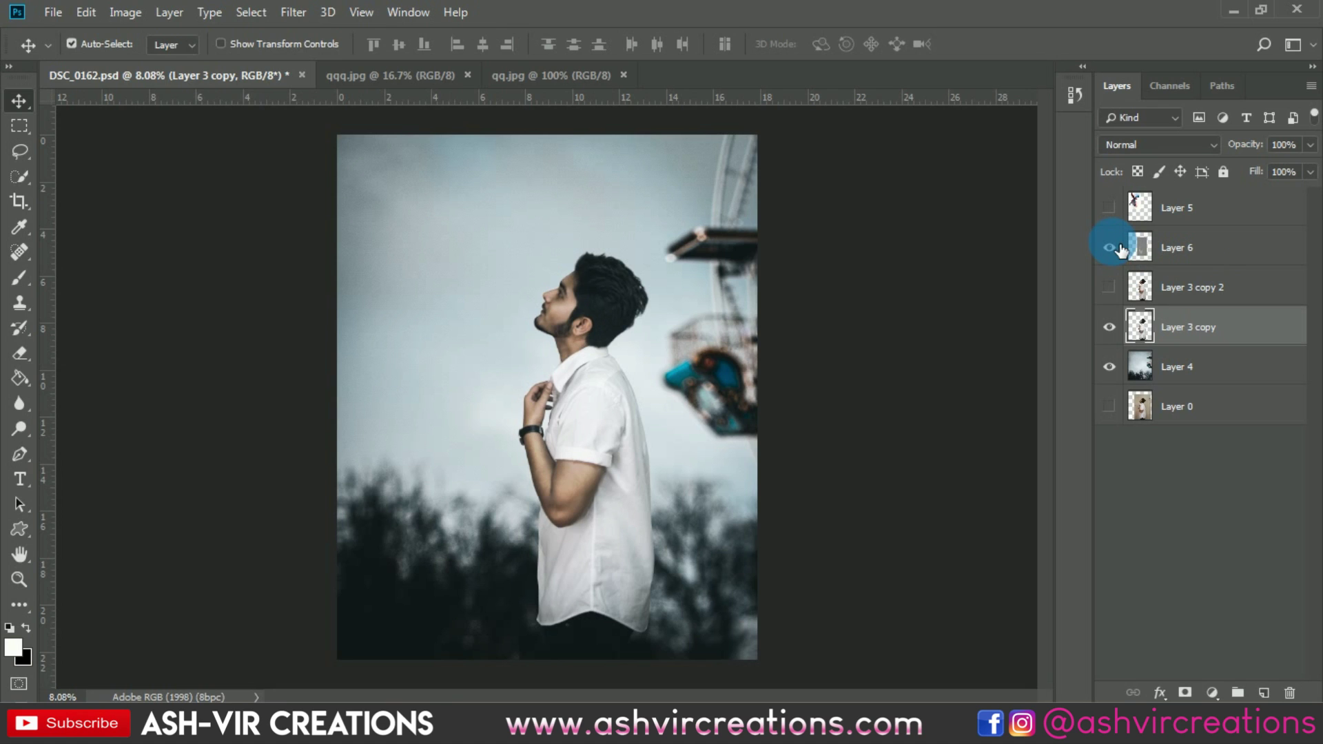
left_click(690, 317)
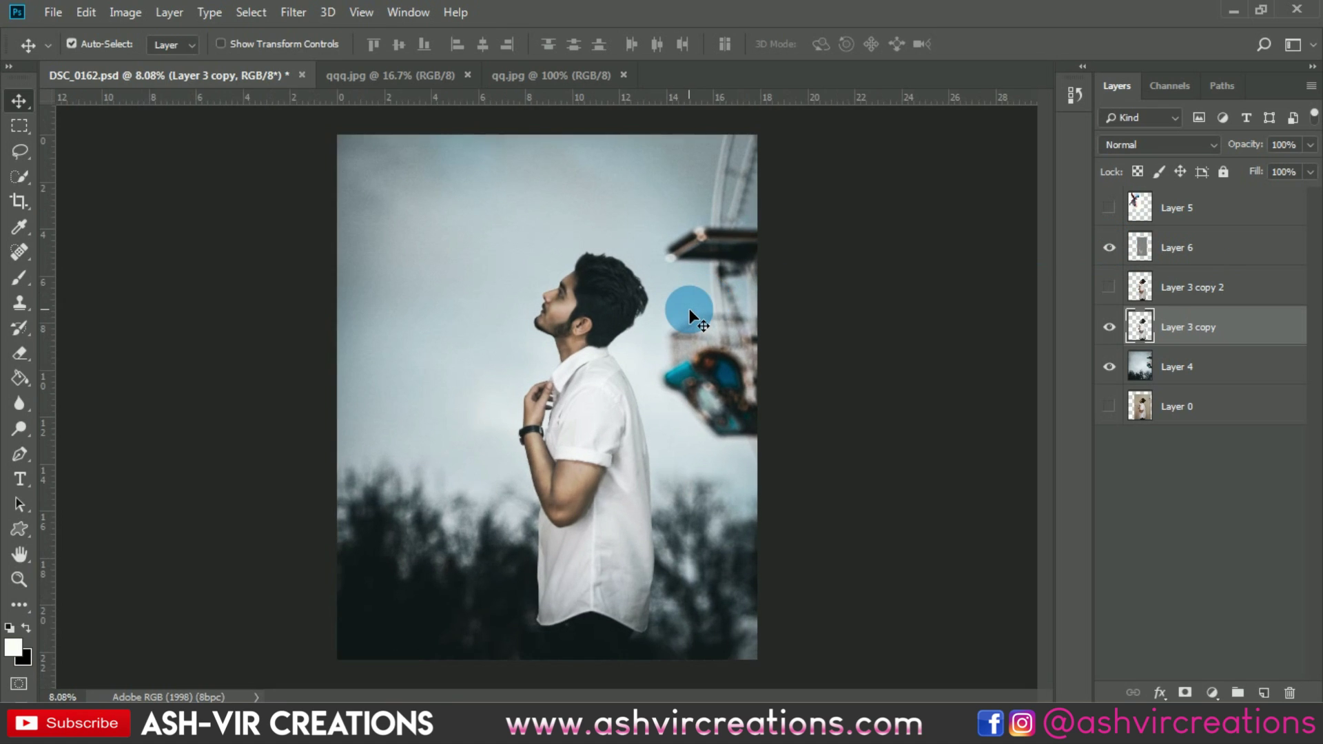
left_click(1195, 259)
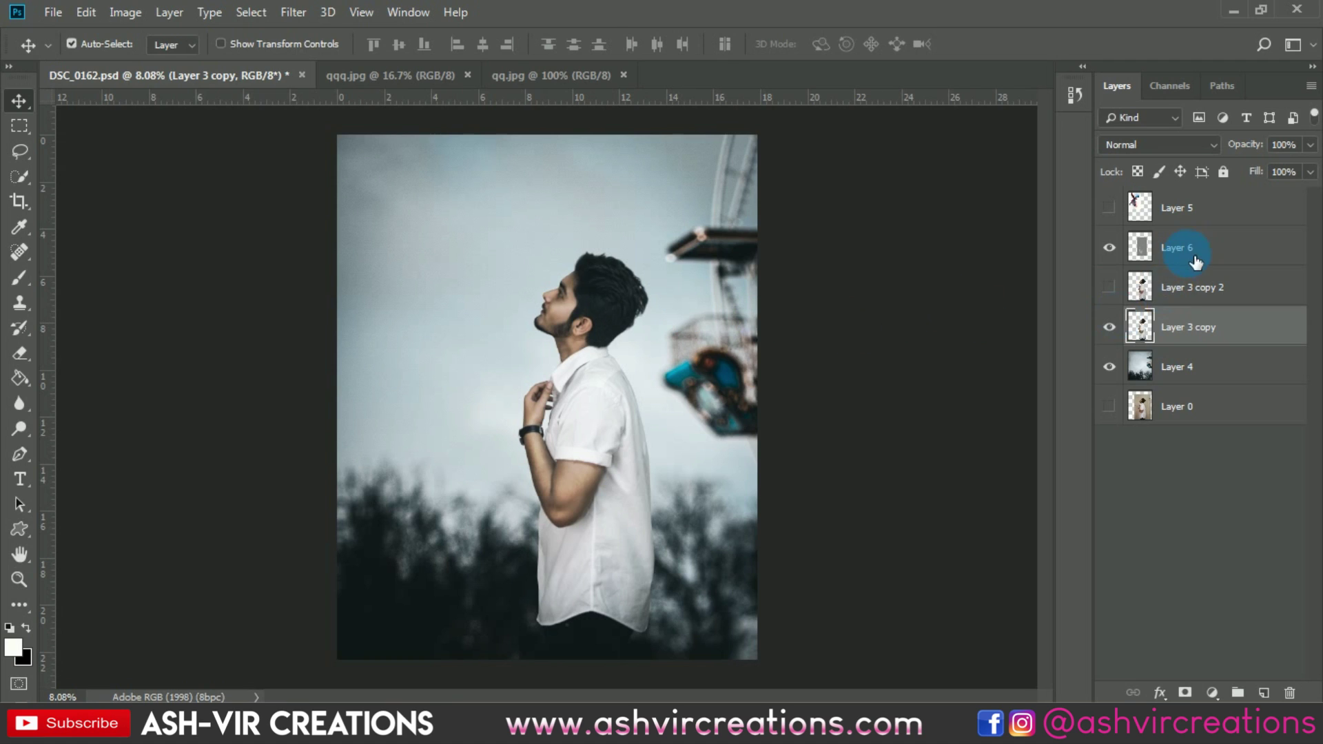
left_click(1109, 207)
left_click(1185, 209)
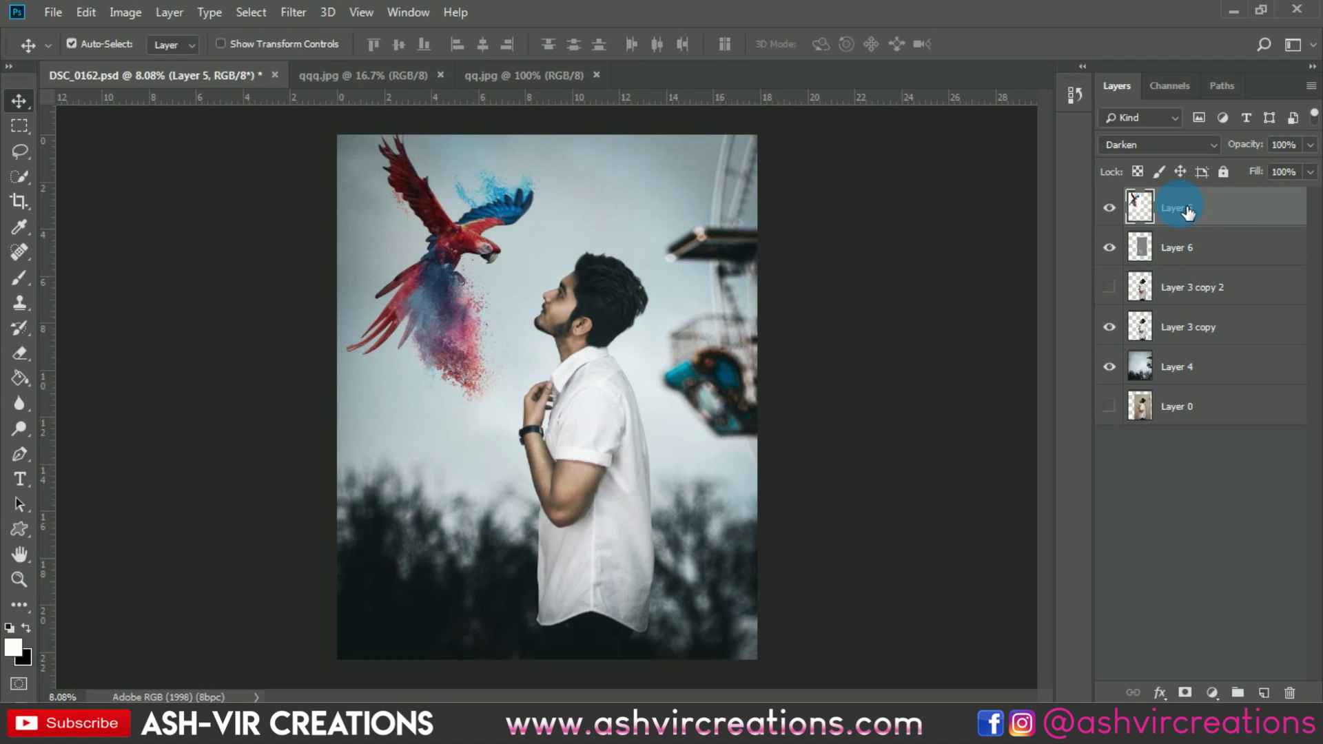
left_click(554, 294)
scroll(555, 295, "up", 1)
scroll(551, 295, "down", 1)
left_click(564, 345)
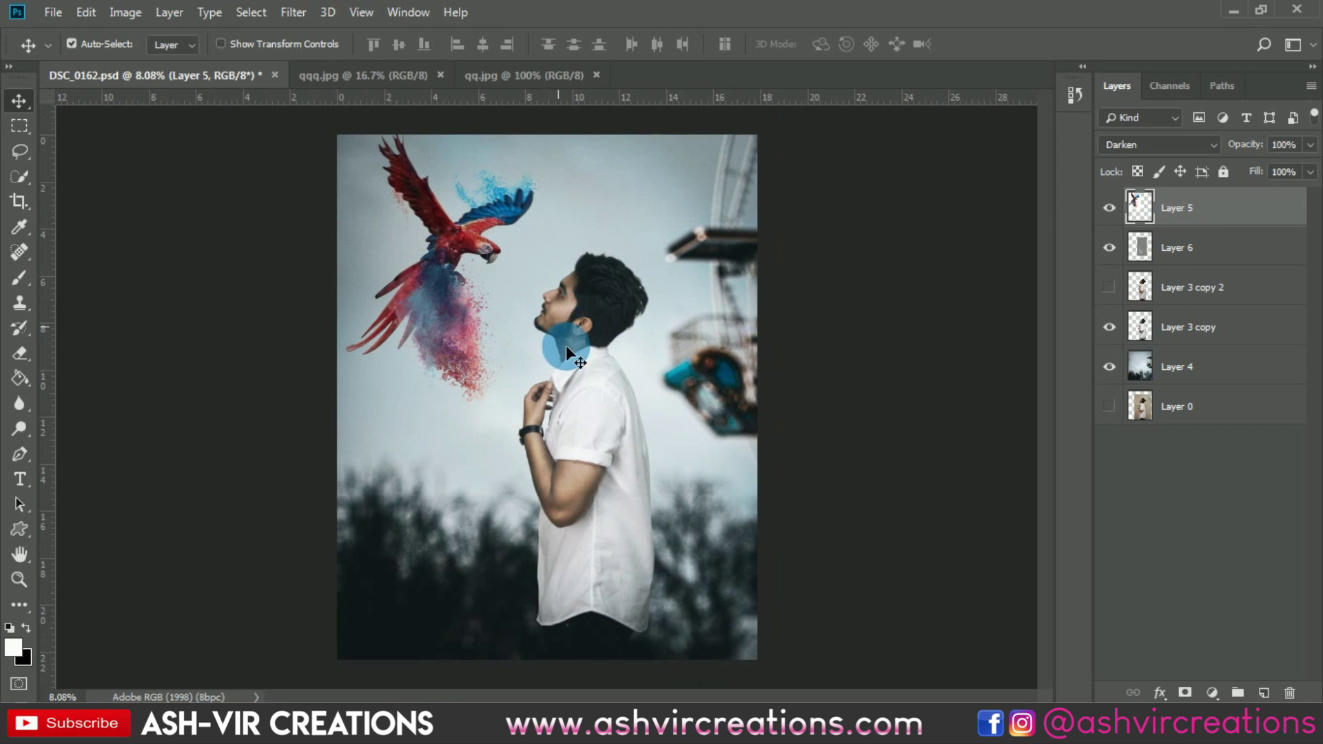
Open the fenz image from the colors folder and place its fence into DSC_0162.psd over the man
left_click(53, 12)
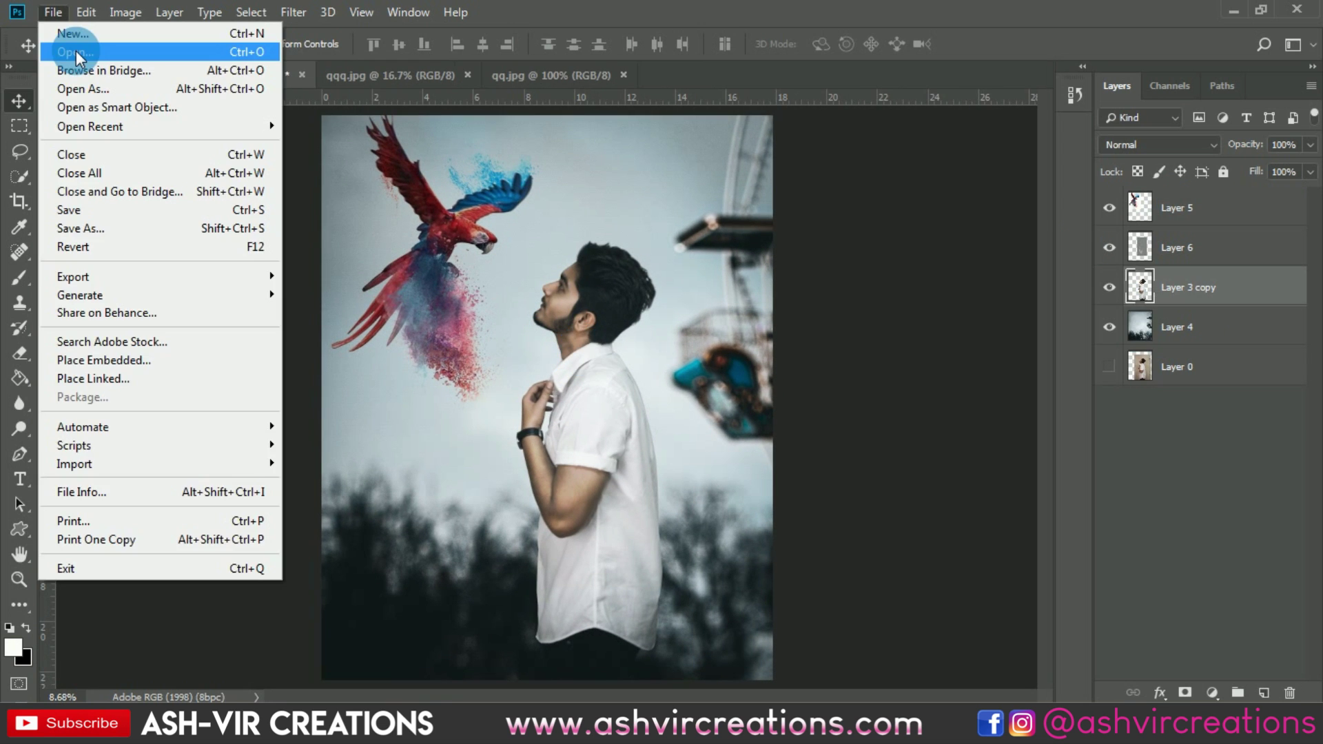
left_click(76, 51)
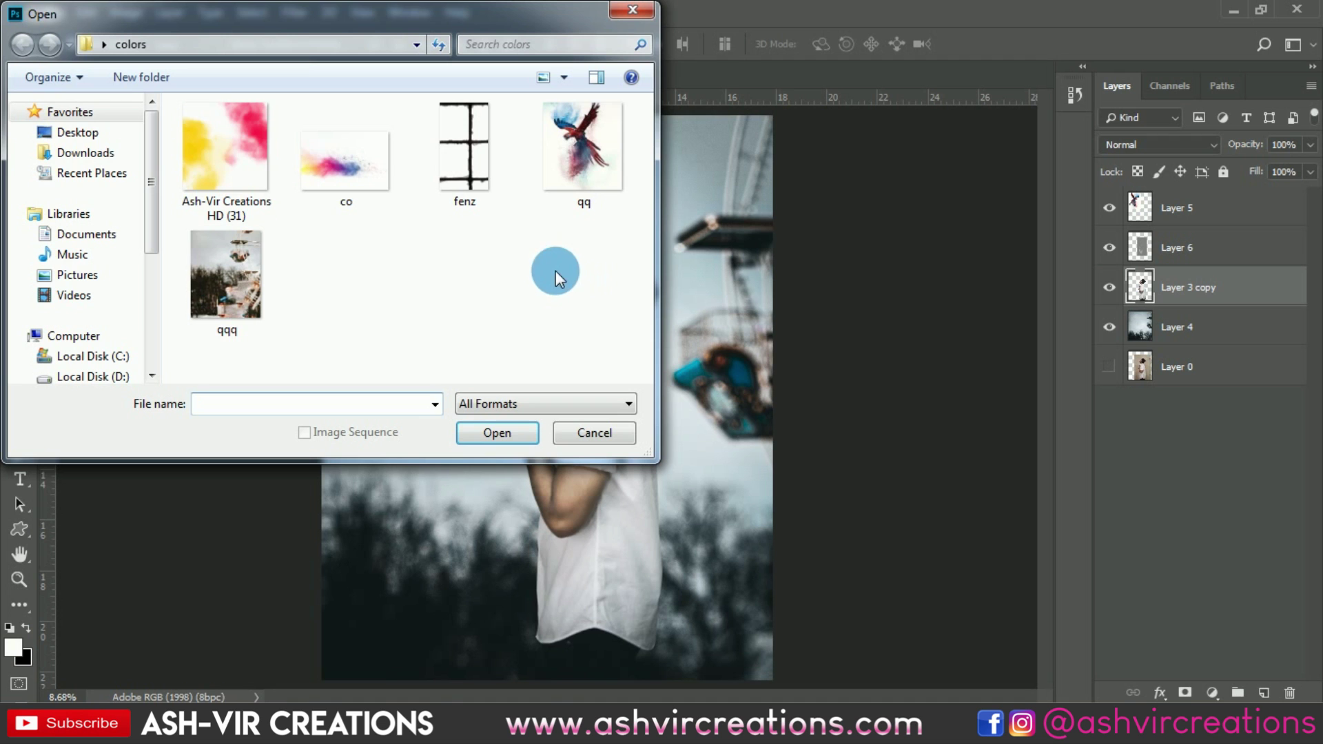
double_click(474, 171)
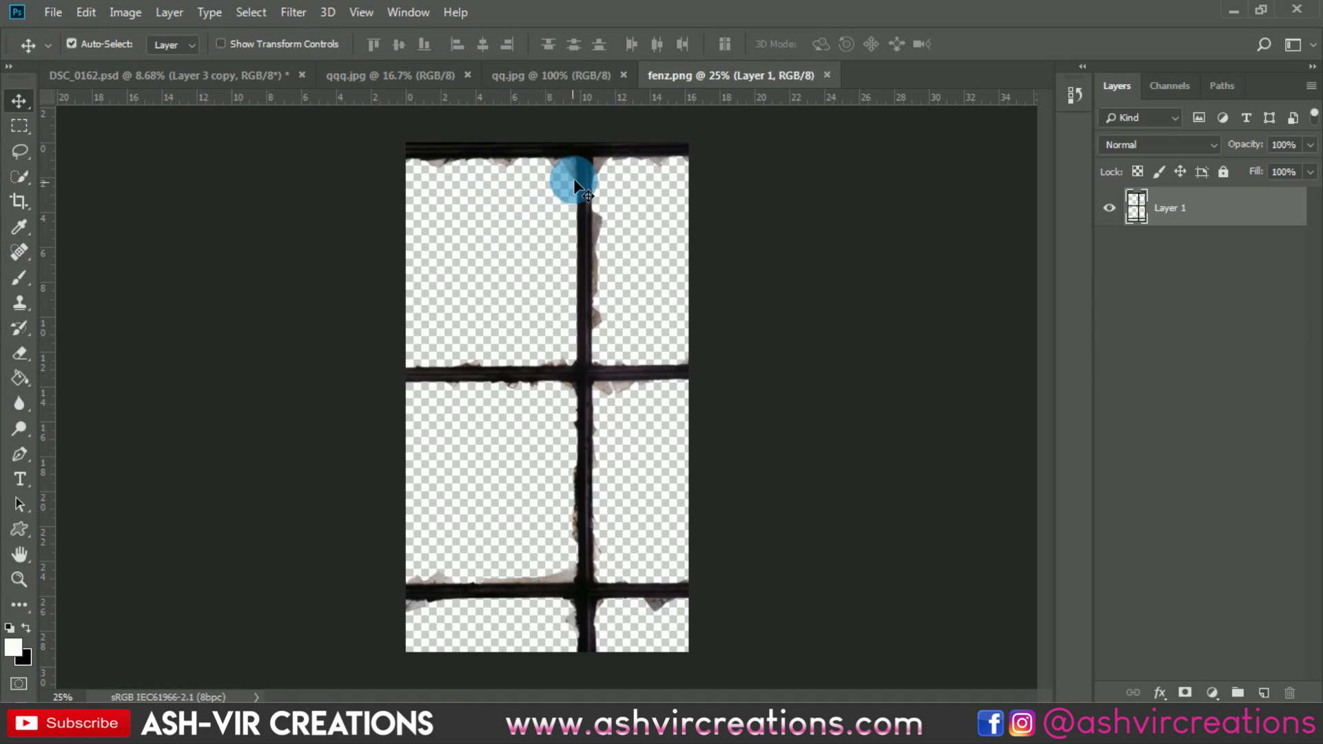
left_click_drag(561, 169, 593, 285)
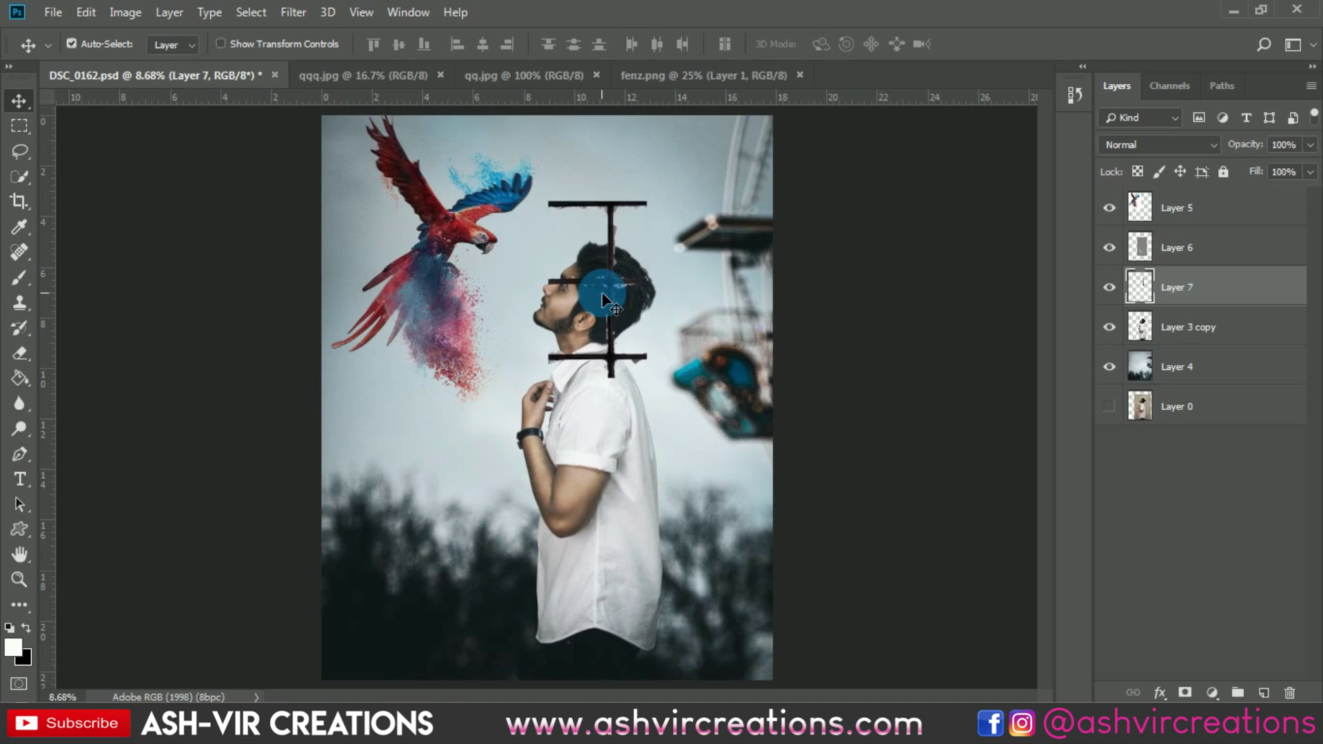
Enlarge the fence with Free Transform, rotate it a quarter turn and position it along the picture's lower edge
left_click(96, 13)
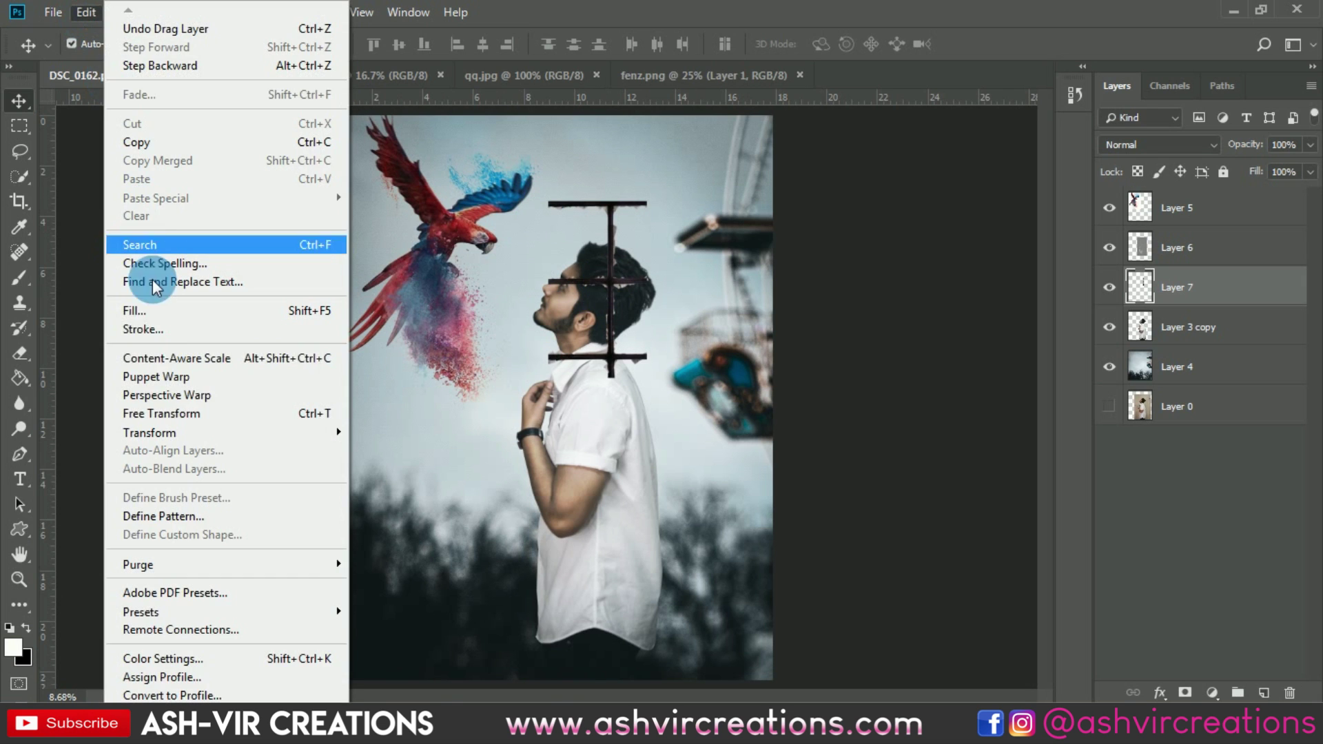
left_click(158, 408)
left_click_drag(648, 377, 708, 489)
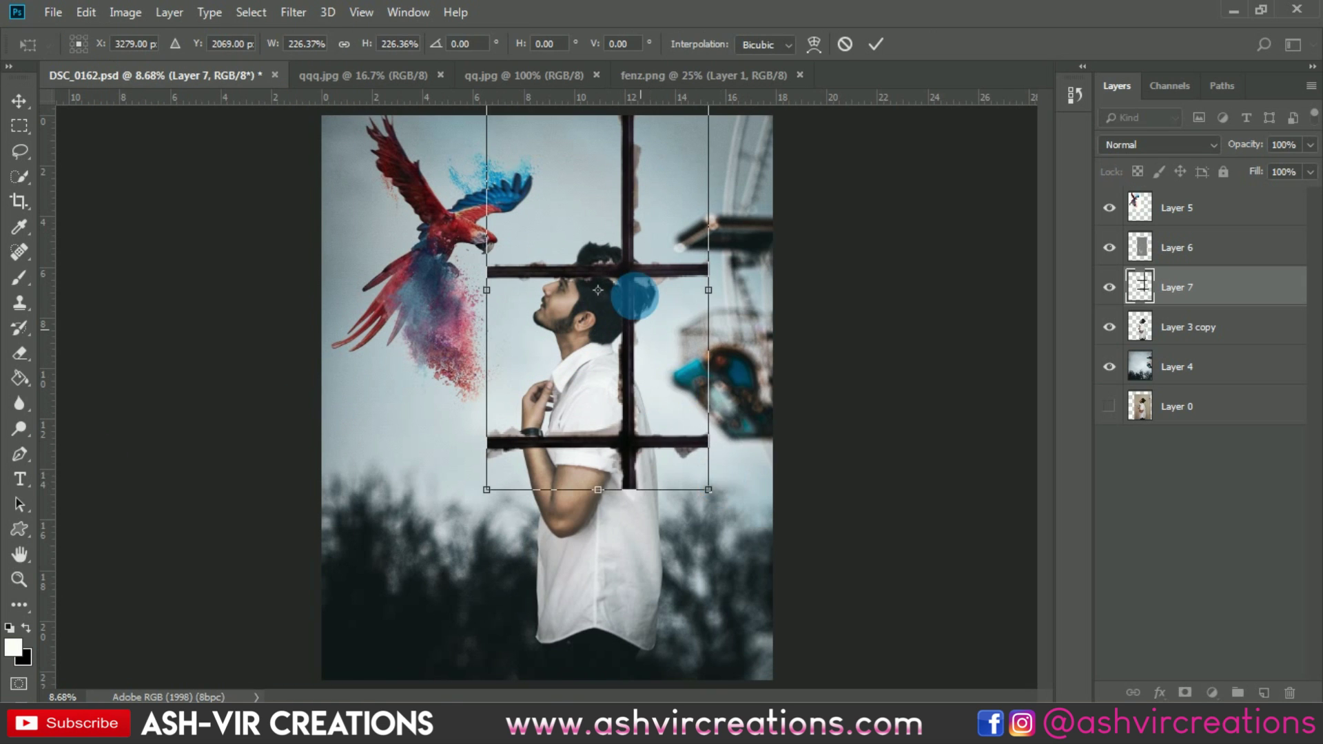
right_click(634, 289)
left_click(711, 490)
left_click_drag(675, 300, 581, 610)
left_click_drag(710, 510, 702, 505)
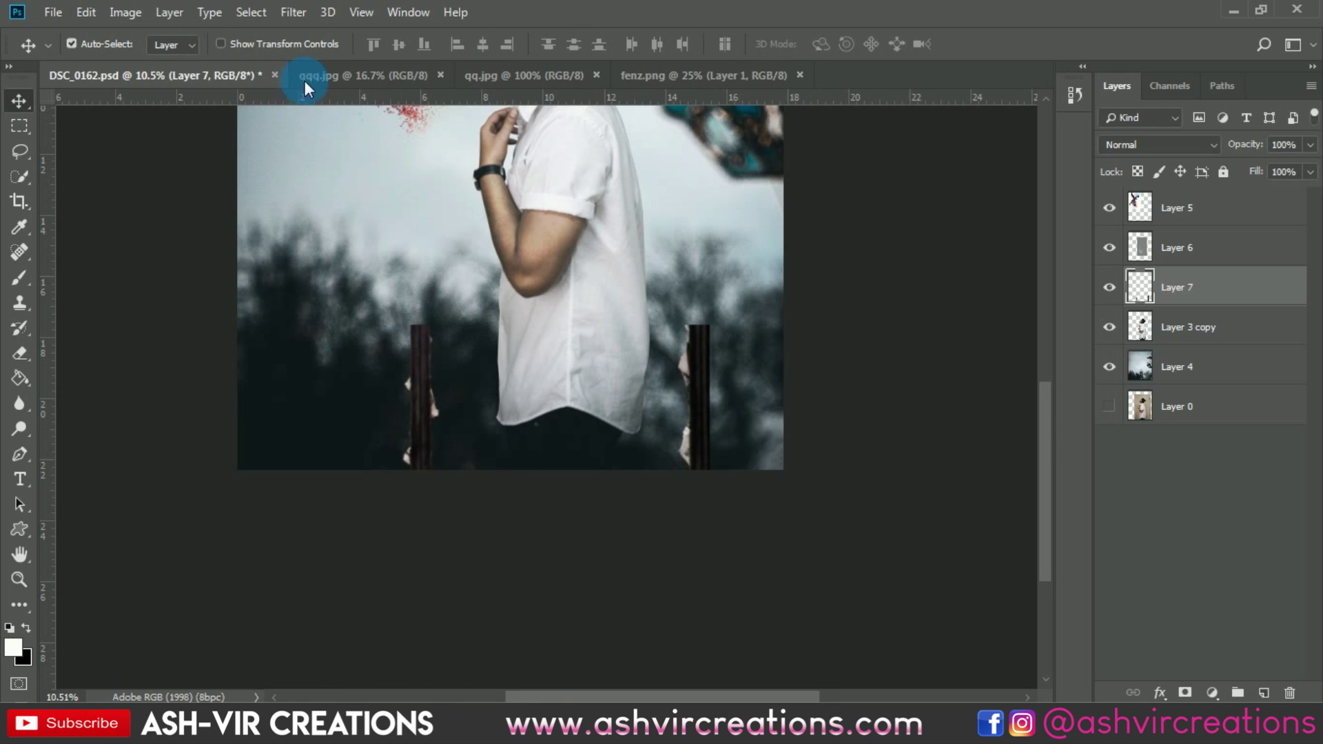
Apply a Gaussian Blur to the fence on Layer 7 to soften it
left_click(298, 18)
mouse_move(338, 237)
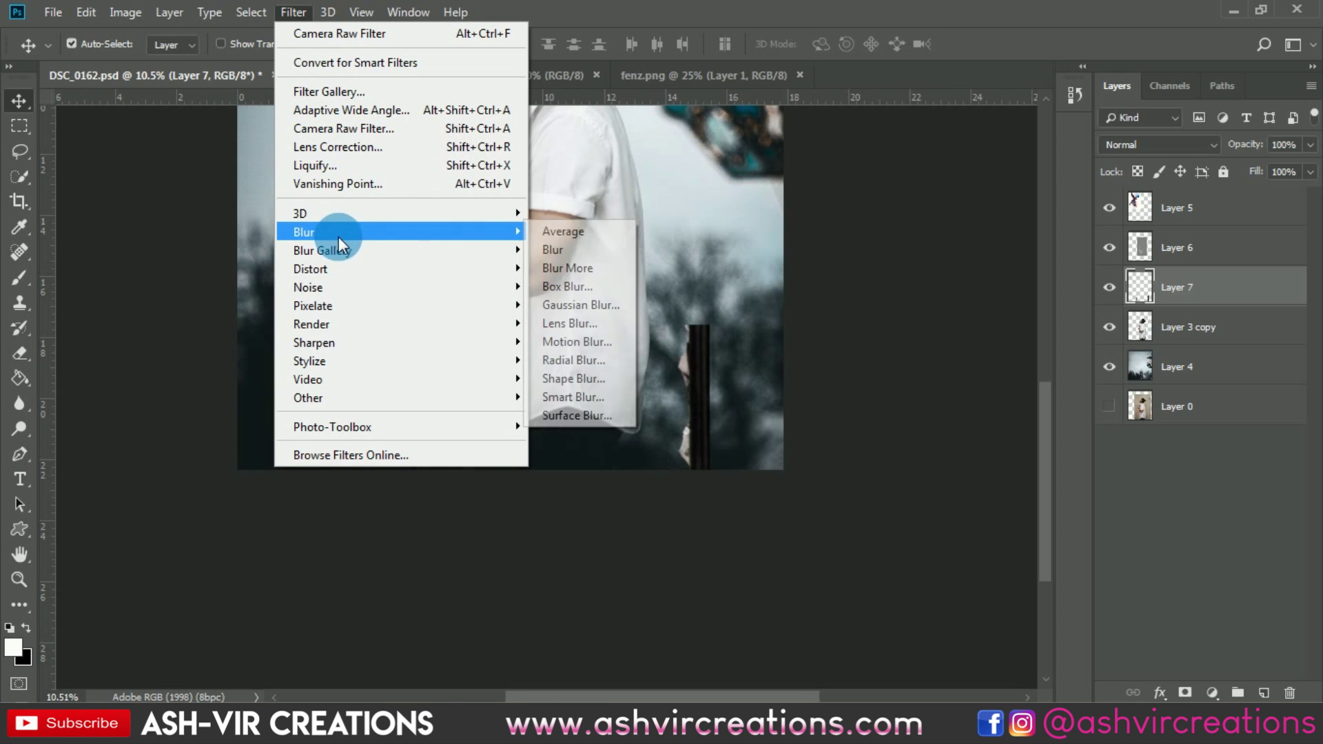
left_click(565, 305)
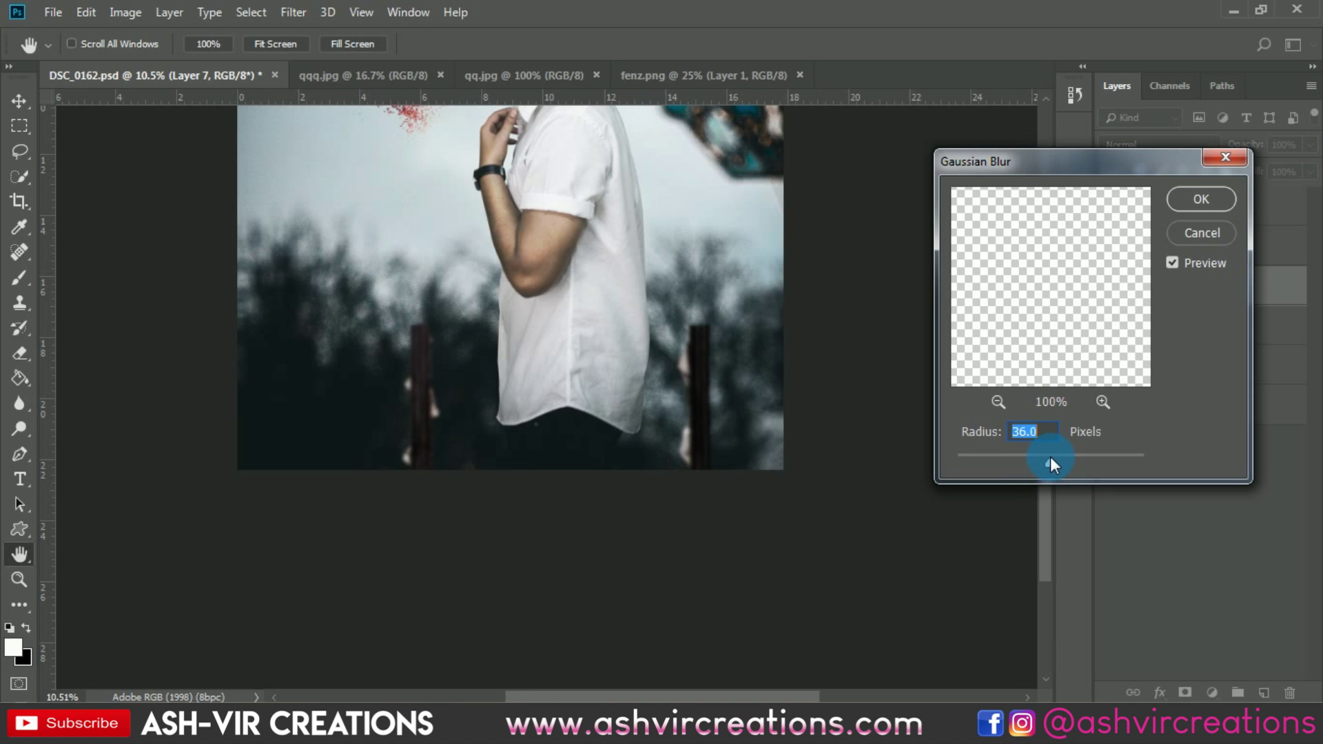
mouse_move(1045, 456)
left_mouse_down()
mouse_move(1089, 407)
mouse_move(1043, 457)
left_mouse_up()
left_click(1181, 201)
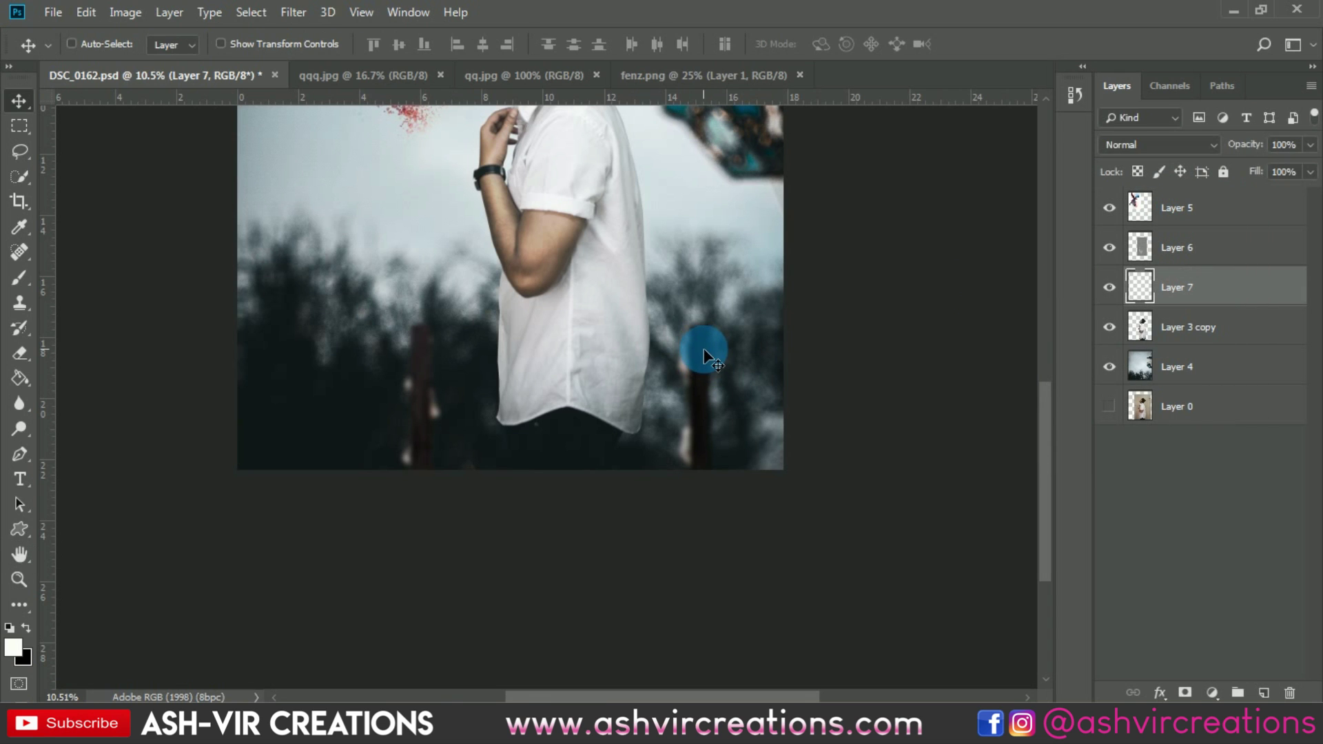
Apply a saved Camera Raw preset to the blurred fence on Layer 7 to darken it and mute its colour
scroll(413, 319, "up", 3)
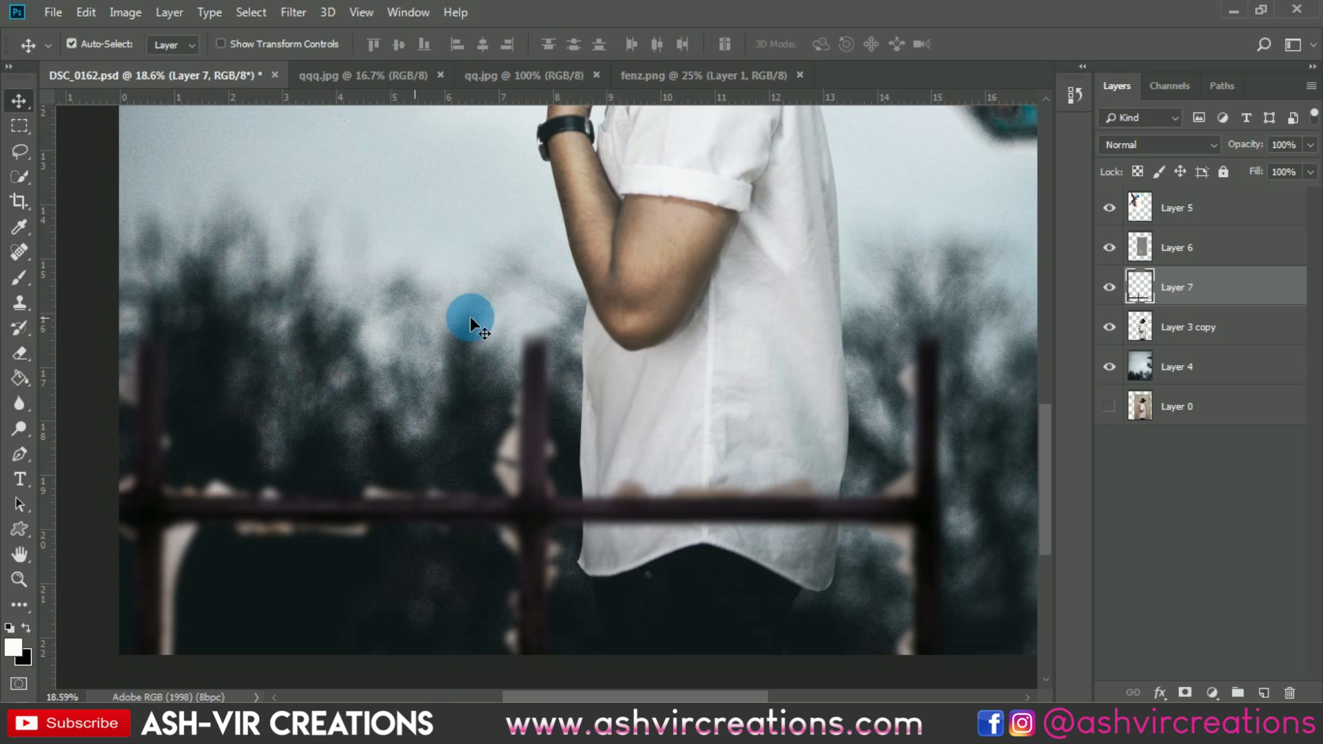
left_click(291, 12)
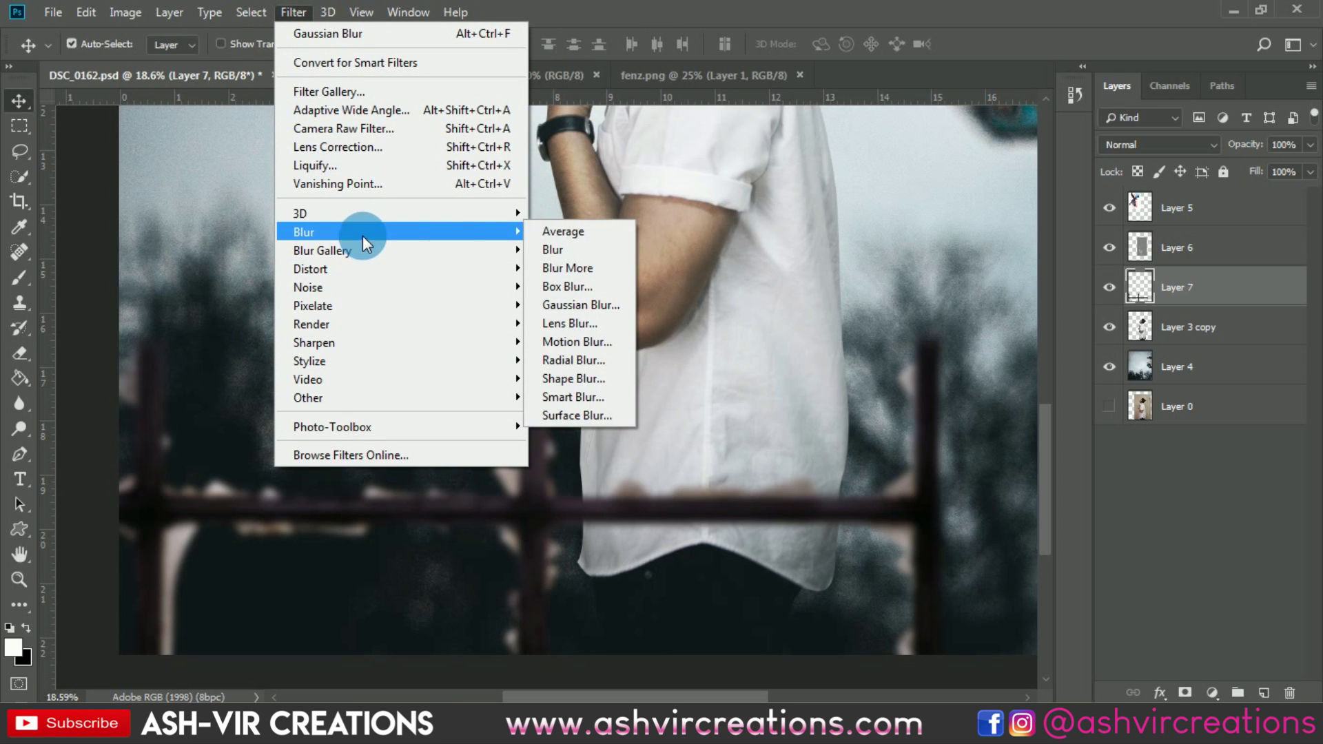
left_click(377, 127)
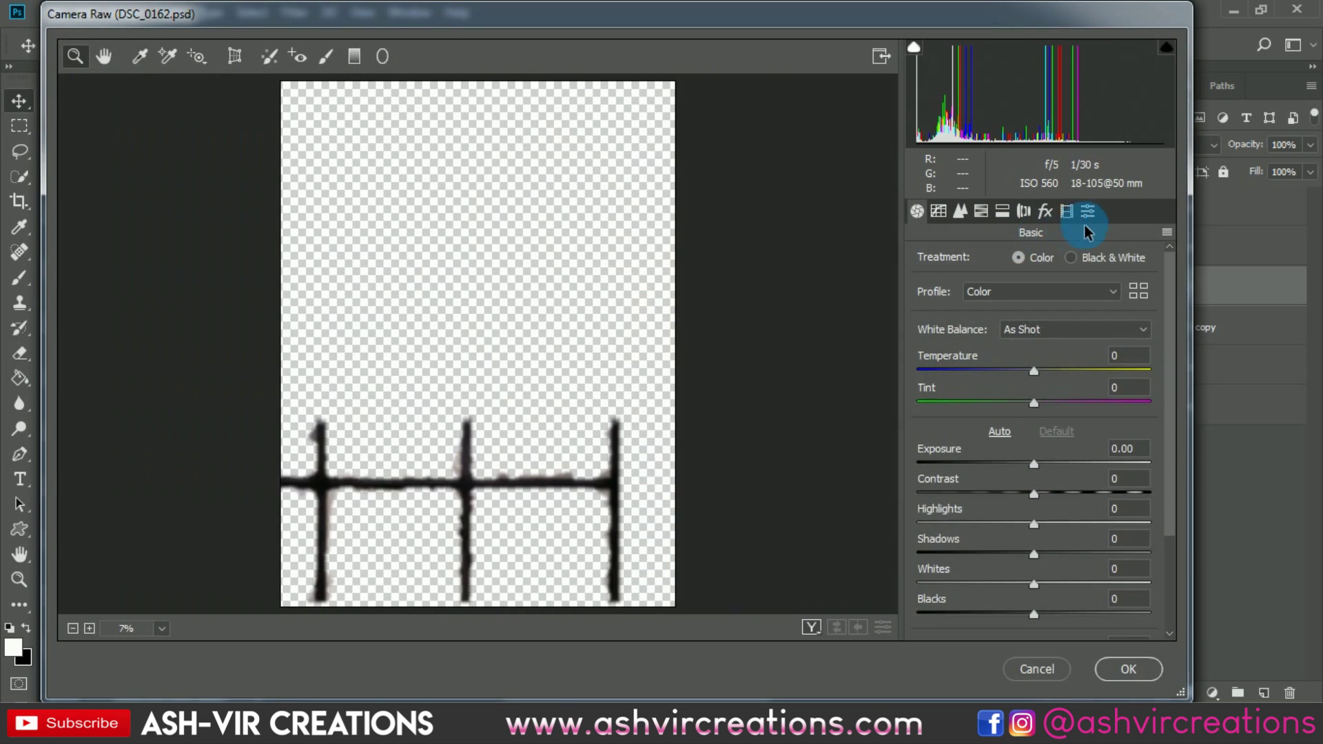
left_click(1087, 212)
left_click_drag(1173, 273, 1171, 596)
left_click(999, 406)
left_click(1123, 667)
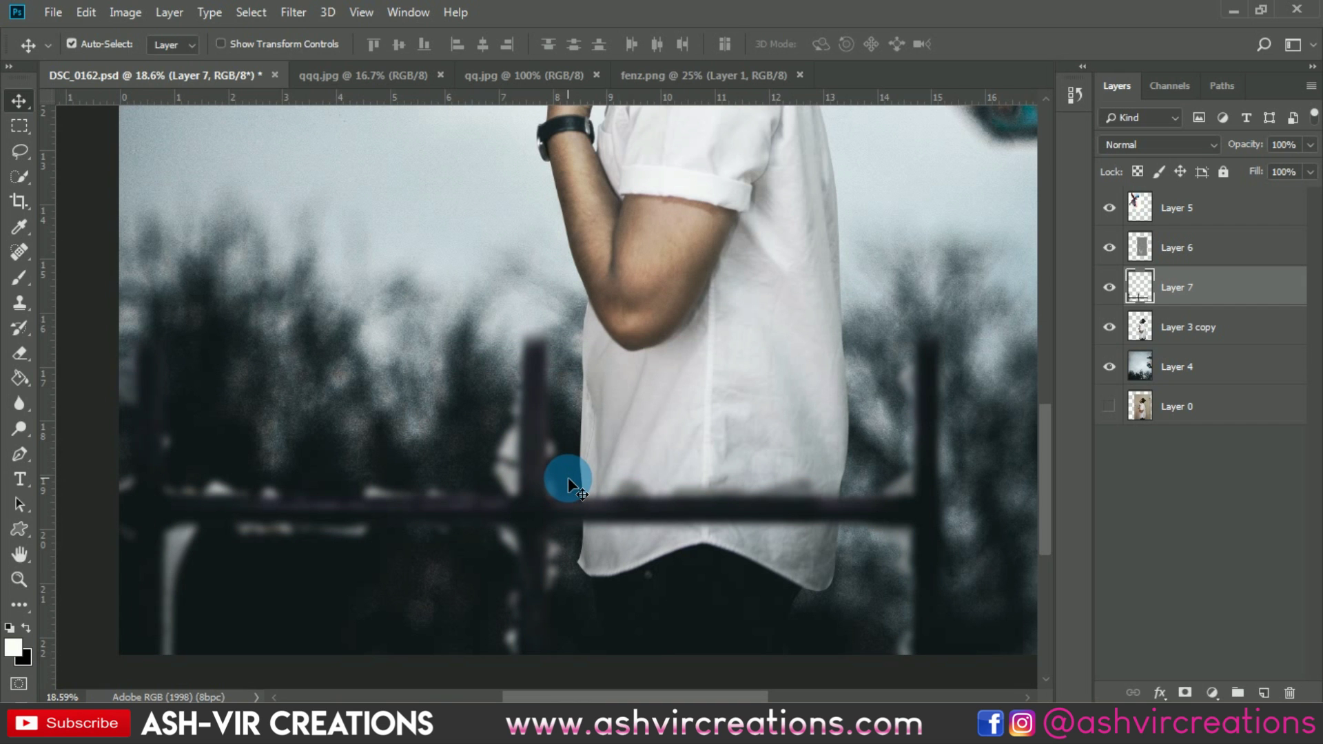
Select the parrot on Layer 5 in the picture
scroll(568, 479, "down", 2)
scroll(564, 466, "down", 2)
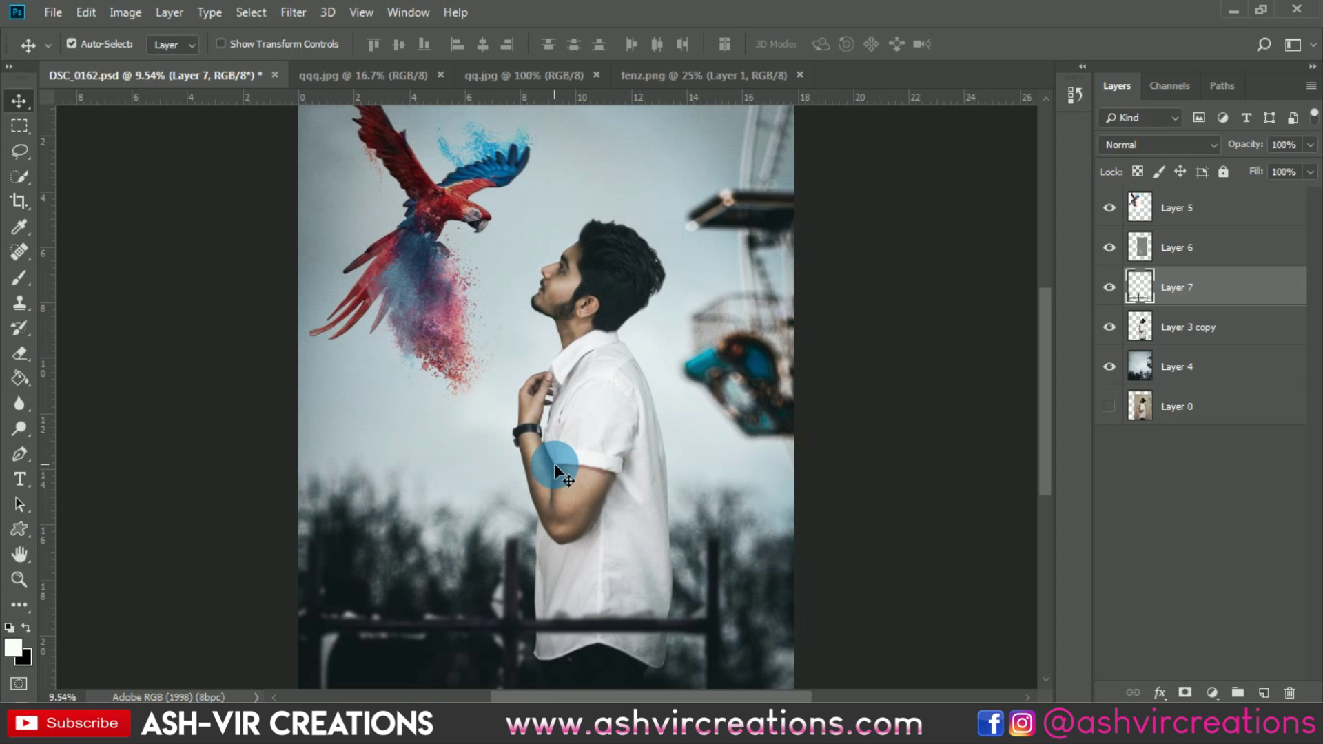
scroll(239, 201, "down", 1)
scroll(407, 189, "up", 1)
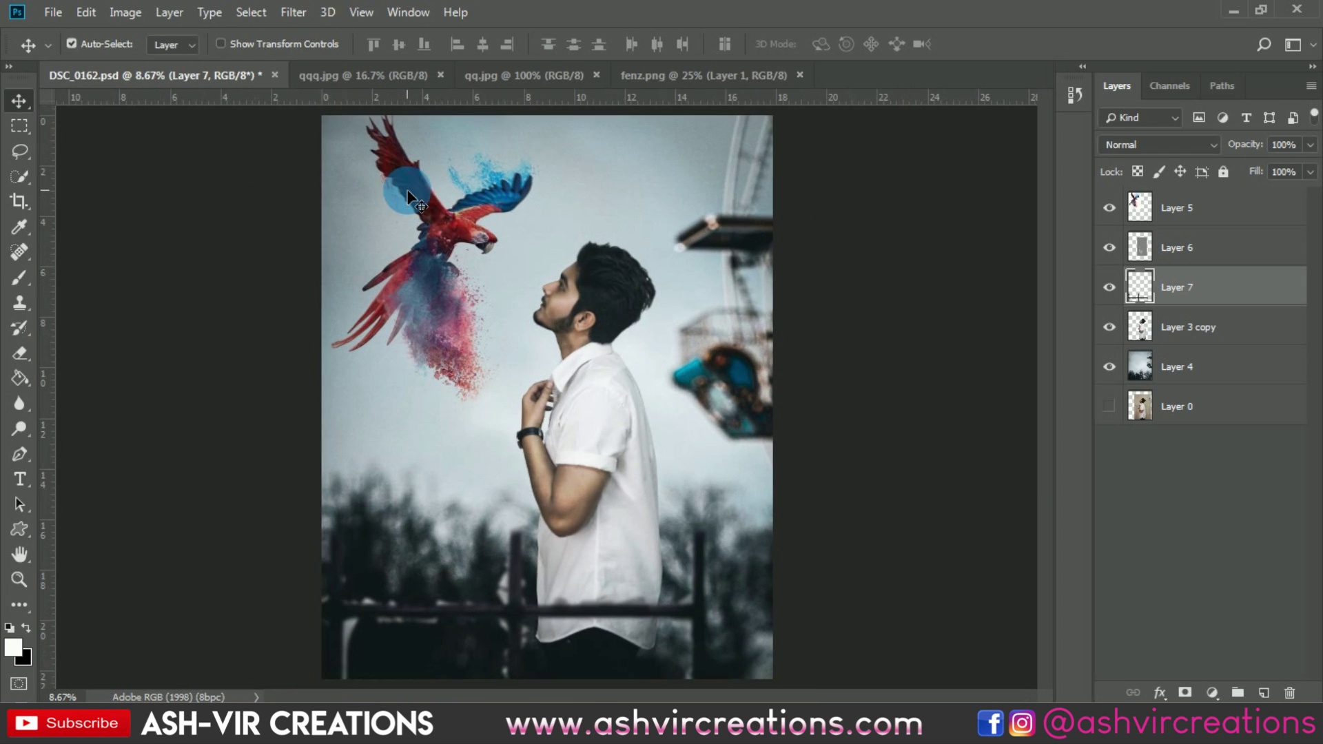
left_click(417, 186)
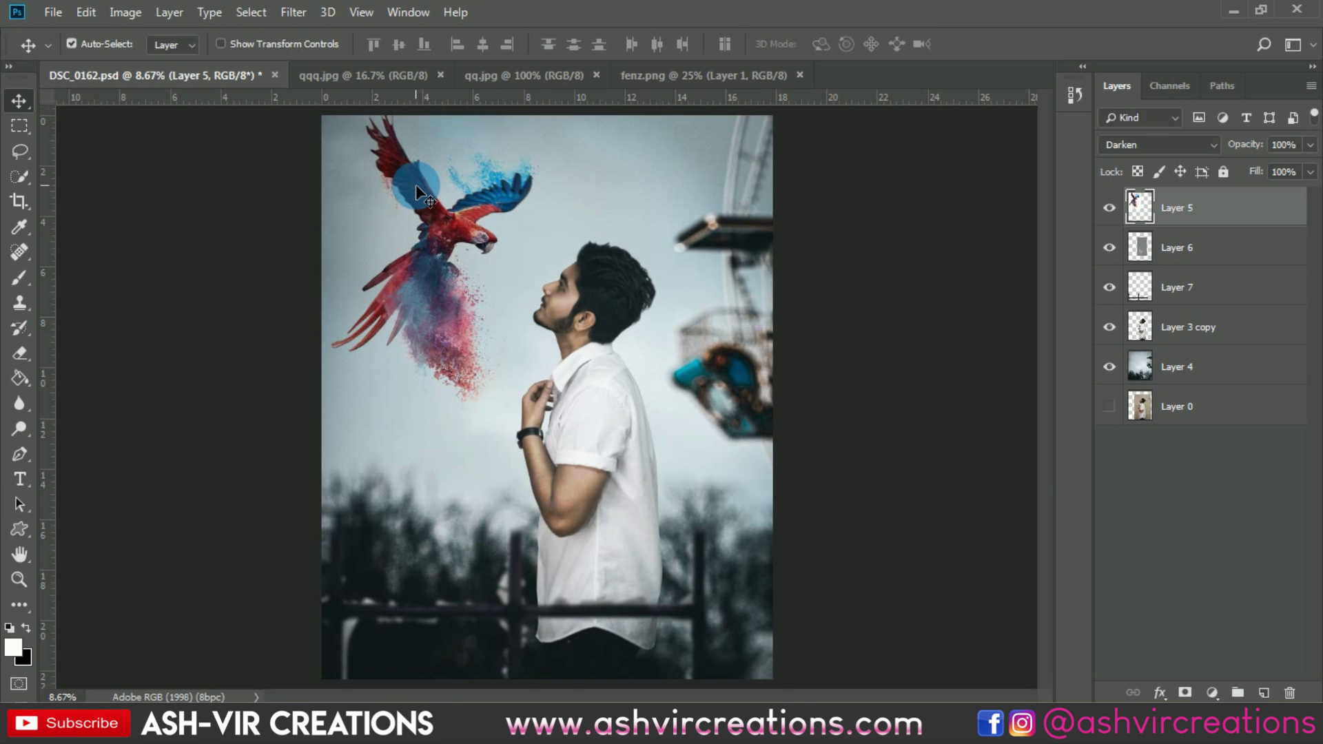
scroll(415, 184, "up", 1)
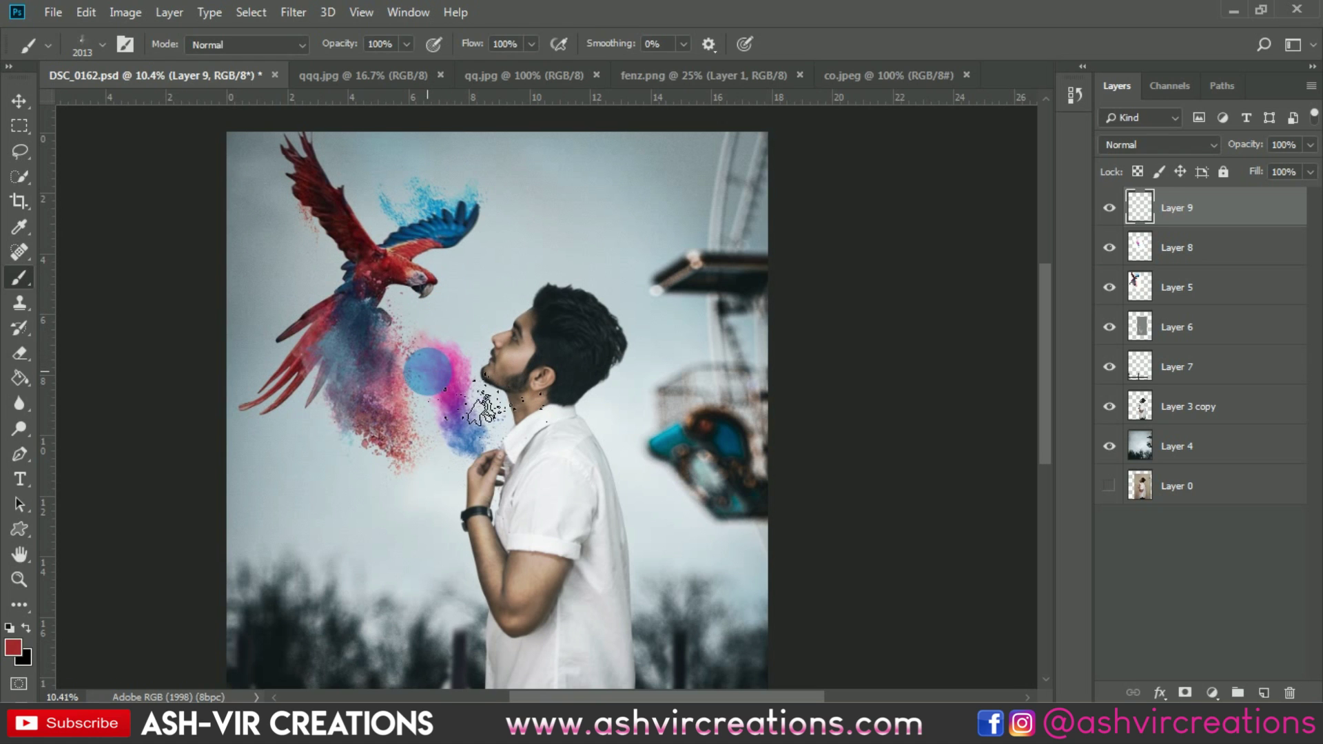
left_click(548, 217)
scroll(620, 211, "up", 1)
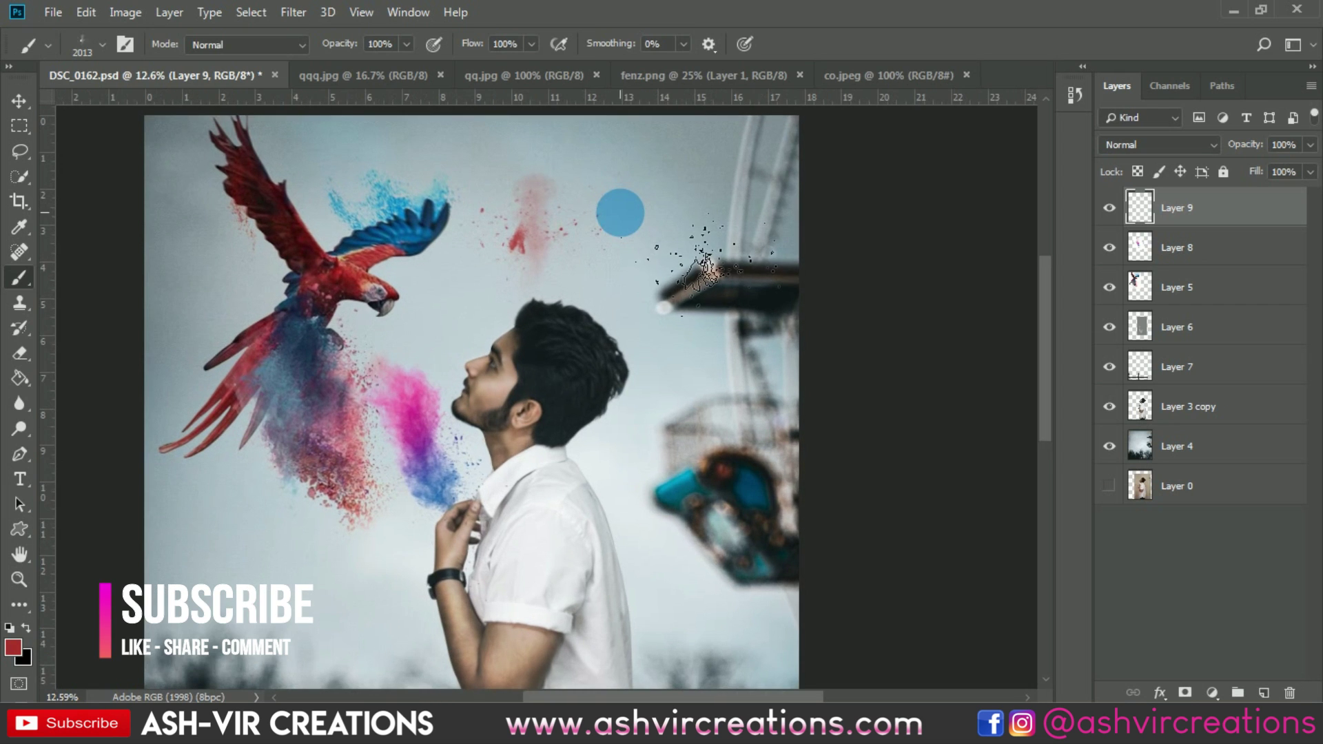
key("v")
scroll(557, 279, "up", 3)
key("ctrl")
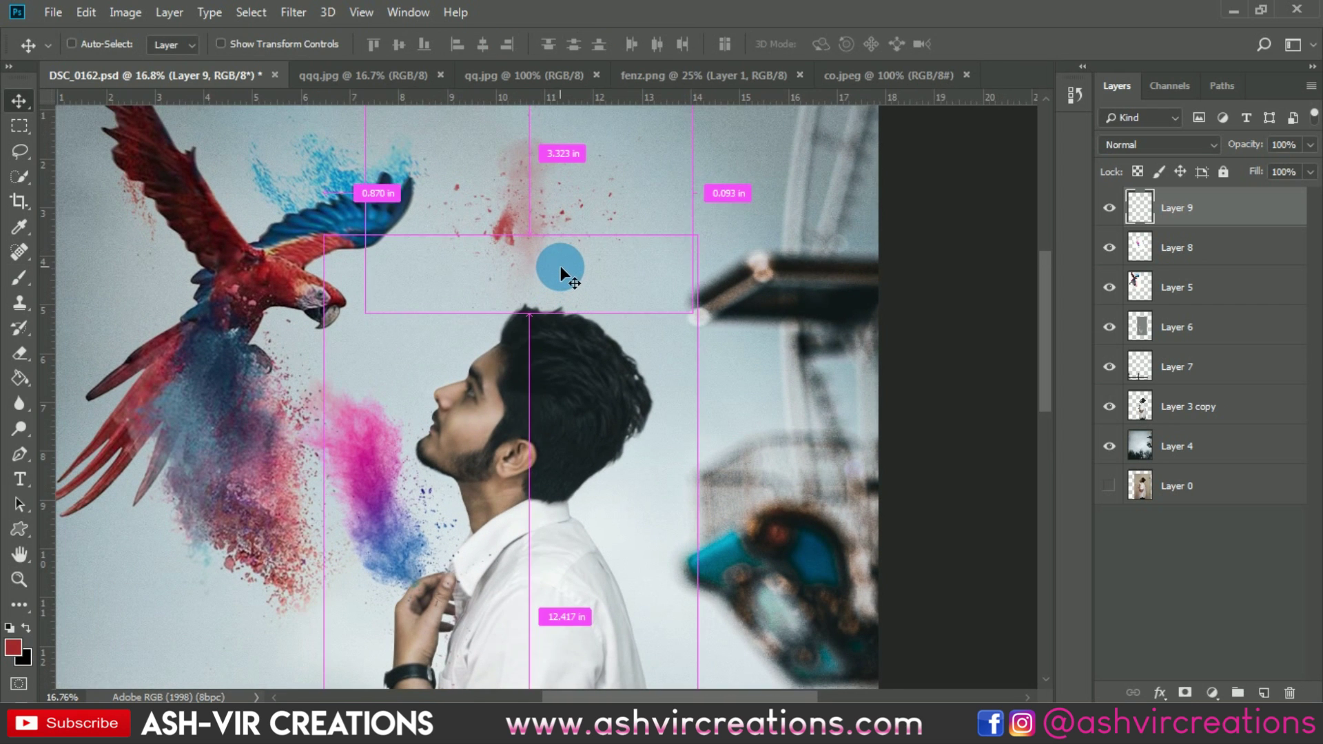
key("ctrl+z")
Stamp a red powder splatter above the man's head on Layer 9 and set its hue to -10 and saturation to +8
key("b")
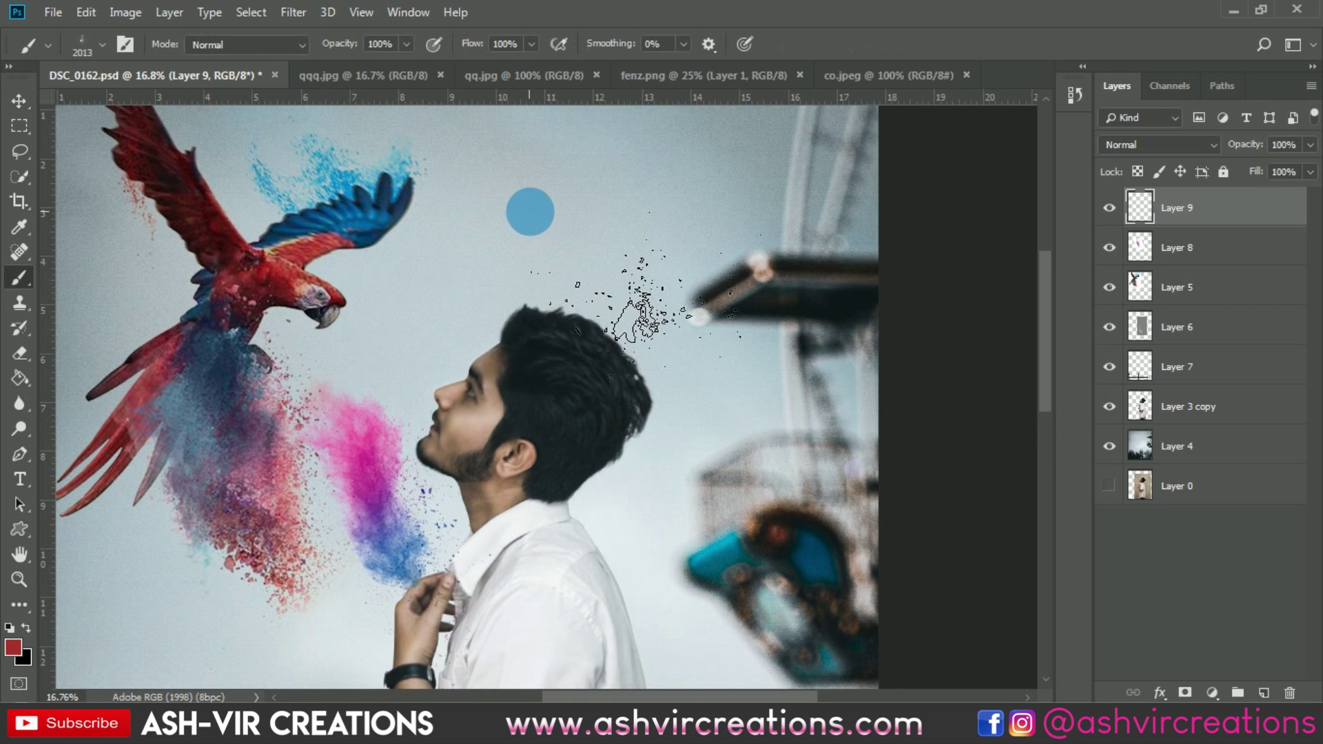
left_click(637, 303)
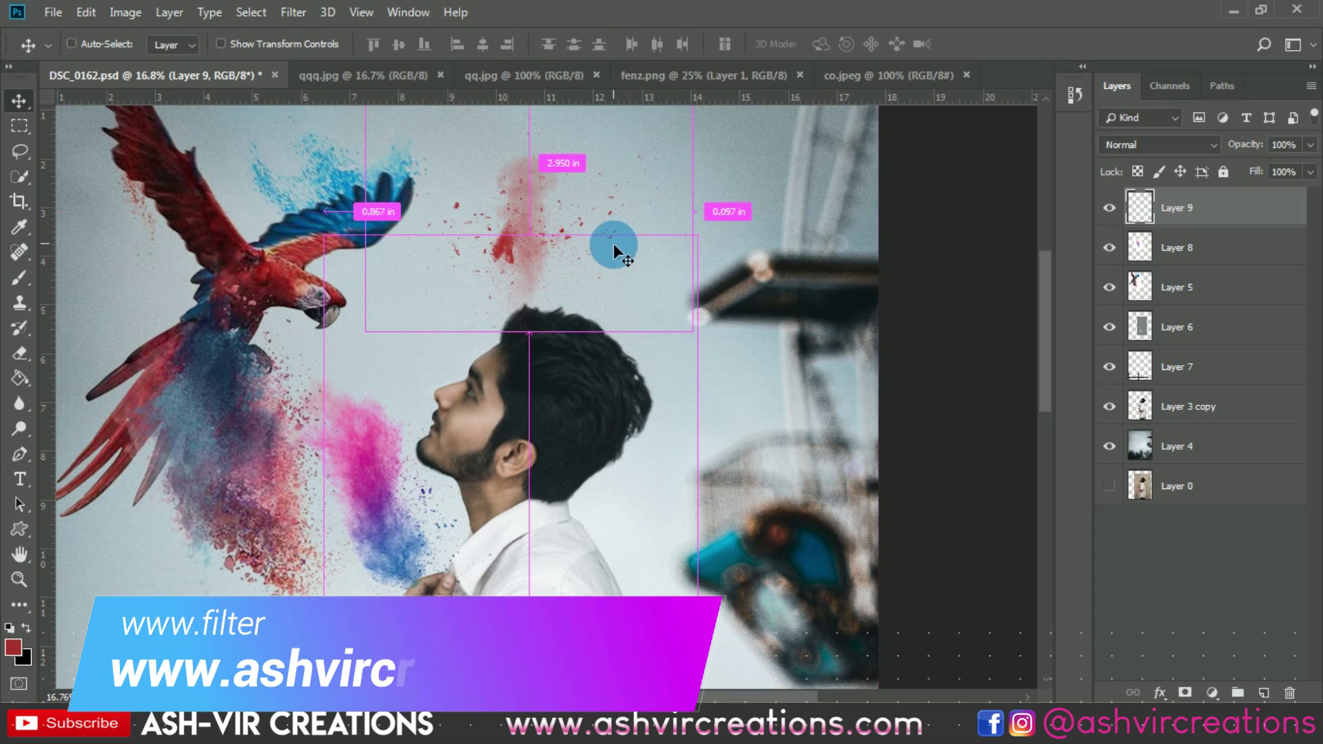
key("i")
key("ctrl+u")
mouse_move(1009, 275)
left_mouse_down()
mouse_move(1021, 276)
mouse_move(993, 275)
mouse_move(1019, 275)
mouse_move(1008, 275)
left_mouse_up()
mouse_move(1018, 330)
left_mouse_down()
mouse_move(1039, 328)
mouse_move(1025, 325)
left_mouse_up()
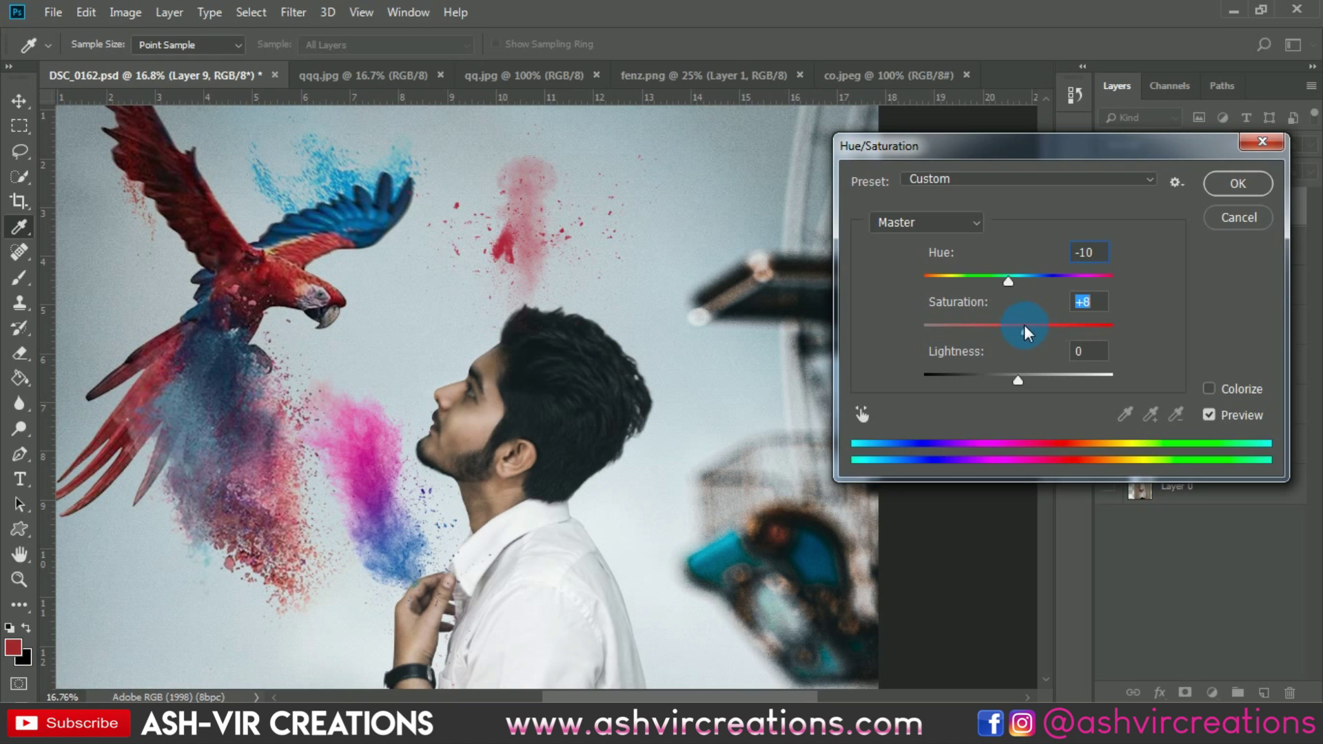
left_click(1237, 183)
Move the red splatter over the magenta powder in front of the man's neck and rotate it with Free Transform
key("v")
left_click_drag(521, 229, 354, 511)
key("ctrl+t")
left_click_drag(701, 359, 569, 511)
left_click_drag(317, 446, 350, 416)
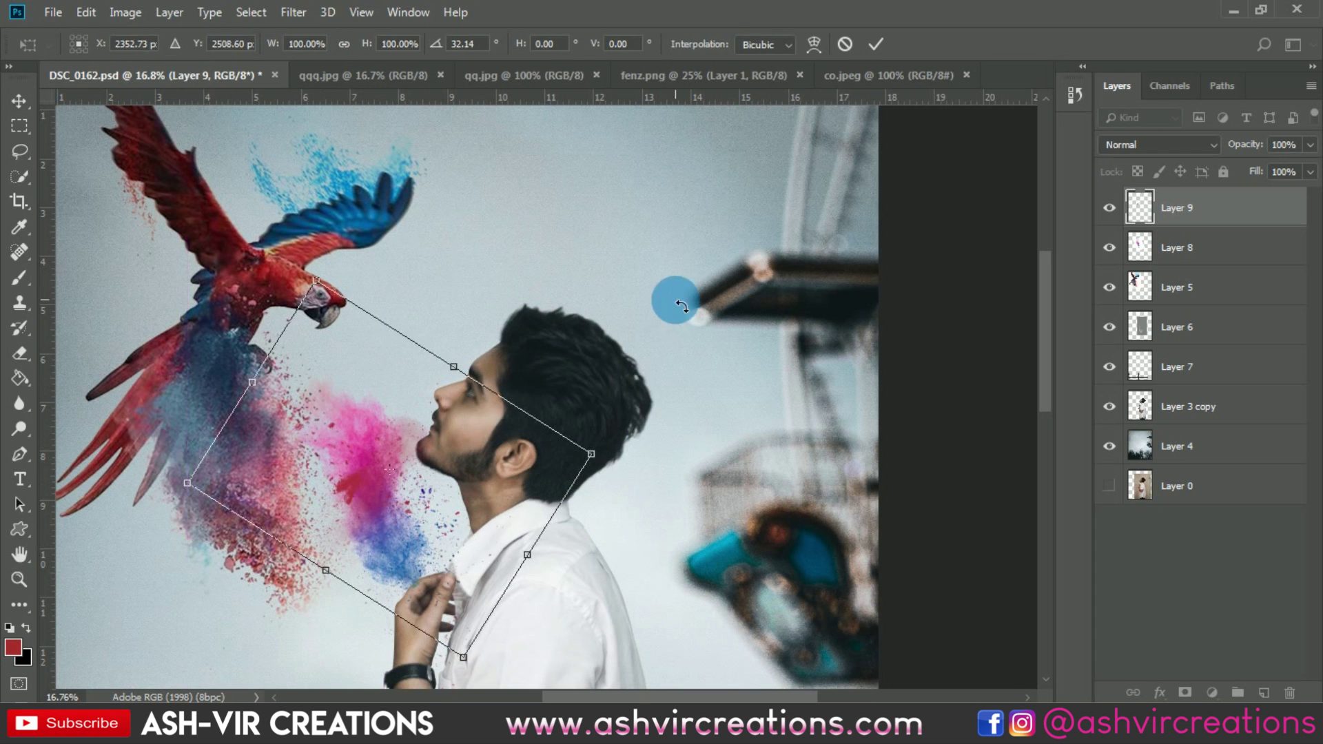
left_click_drag(676, 299, 664, 546)
left_click_drag(359, 432, 367, 461)
double_click(428, 453)
left_click(1009, 422)
Mask Layer 8's powder with the outline of Layer 9's splatter and hide Layer 9
left_click(1173, 257)
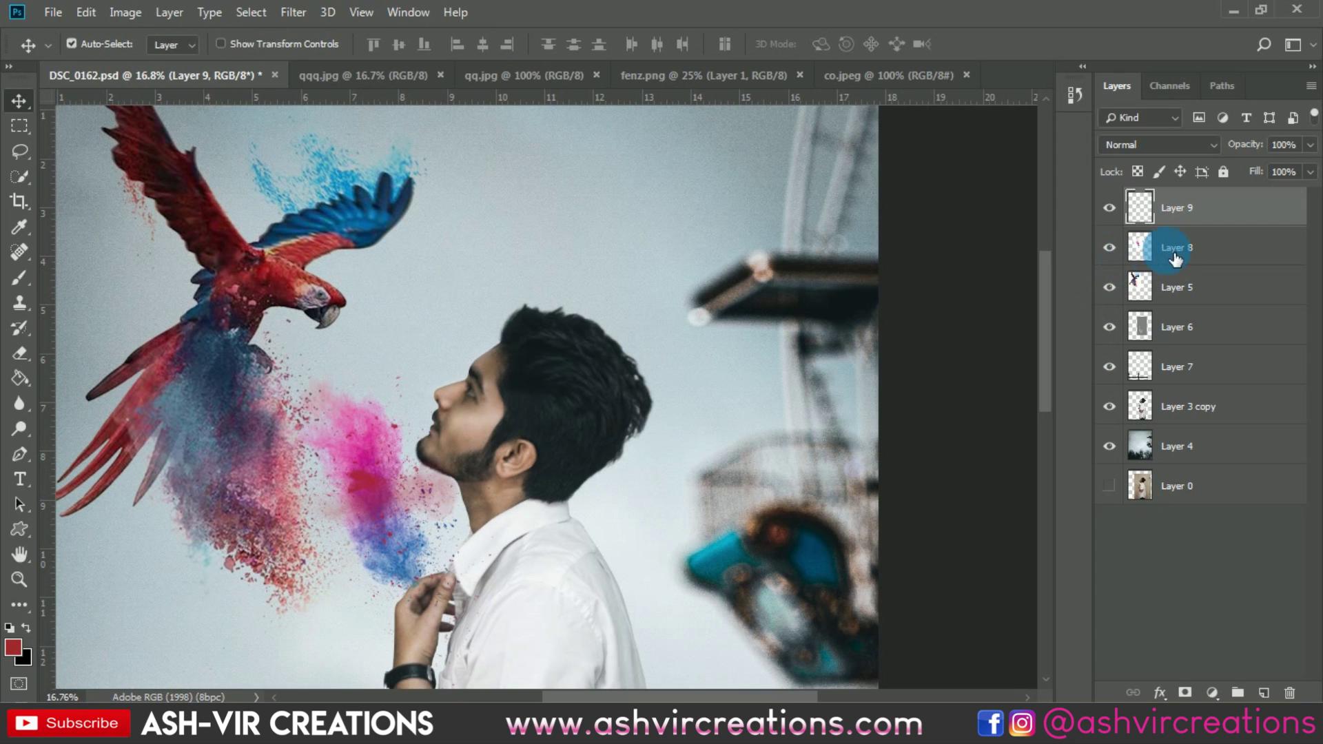
left_click(1140, 207, "ctrl")
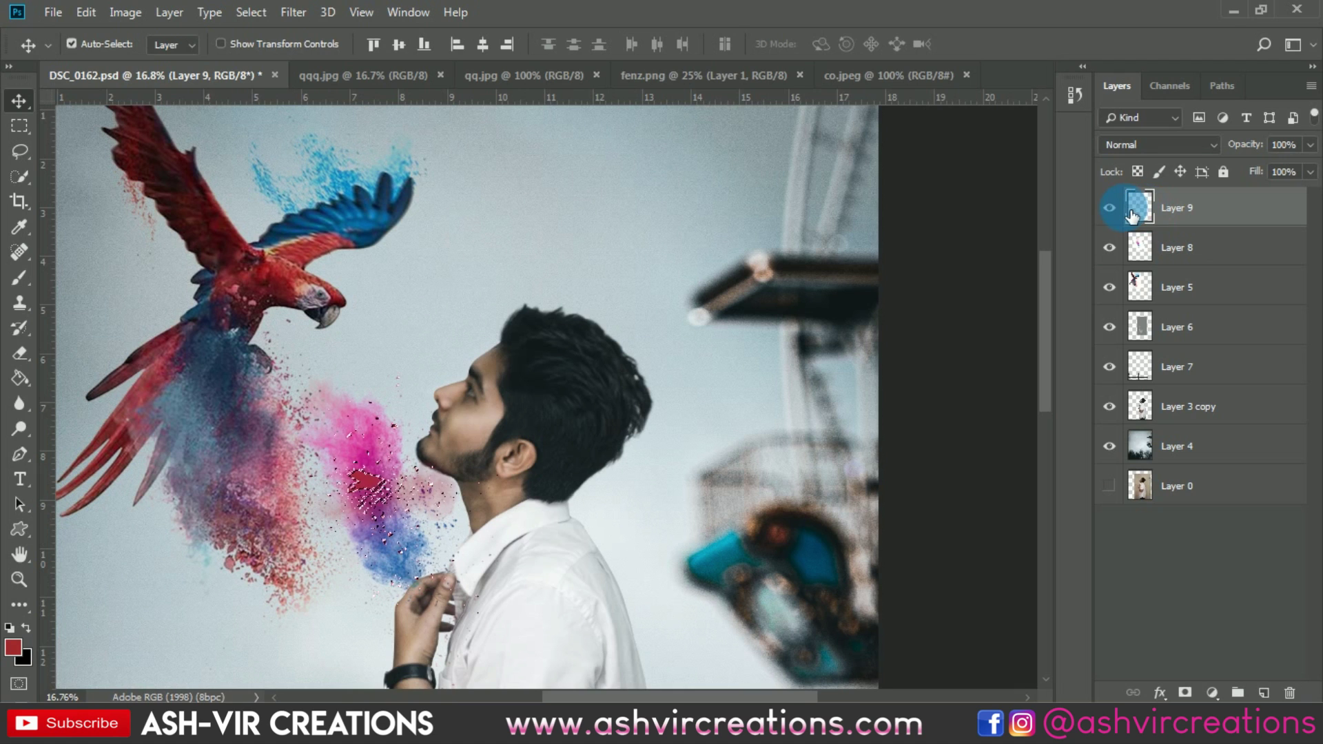
left_click(1109, 207)
left_click(1193, 256)
left_click(1184, 692)
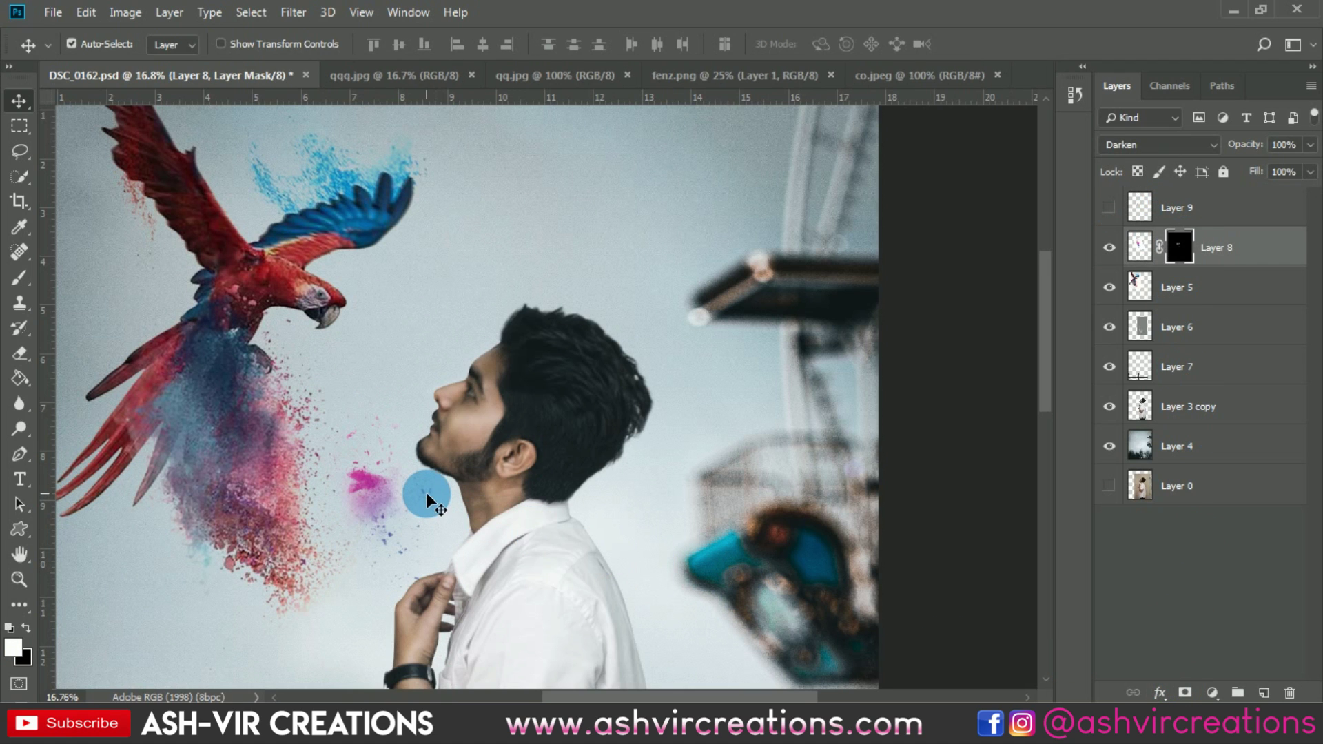
scroll(427, 493, "up", 1)
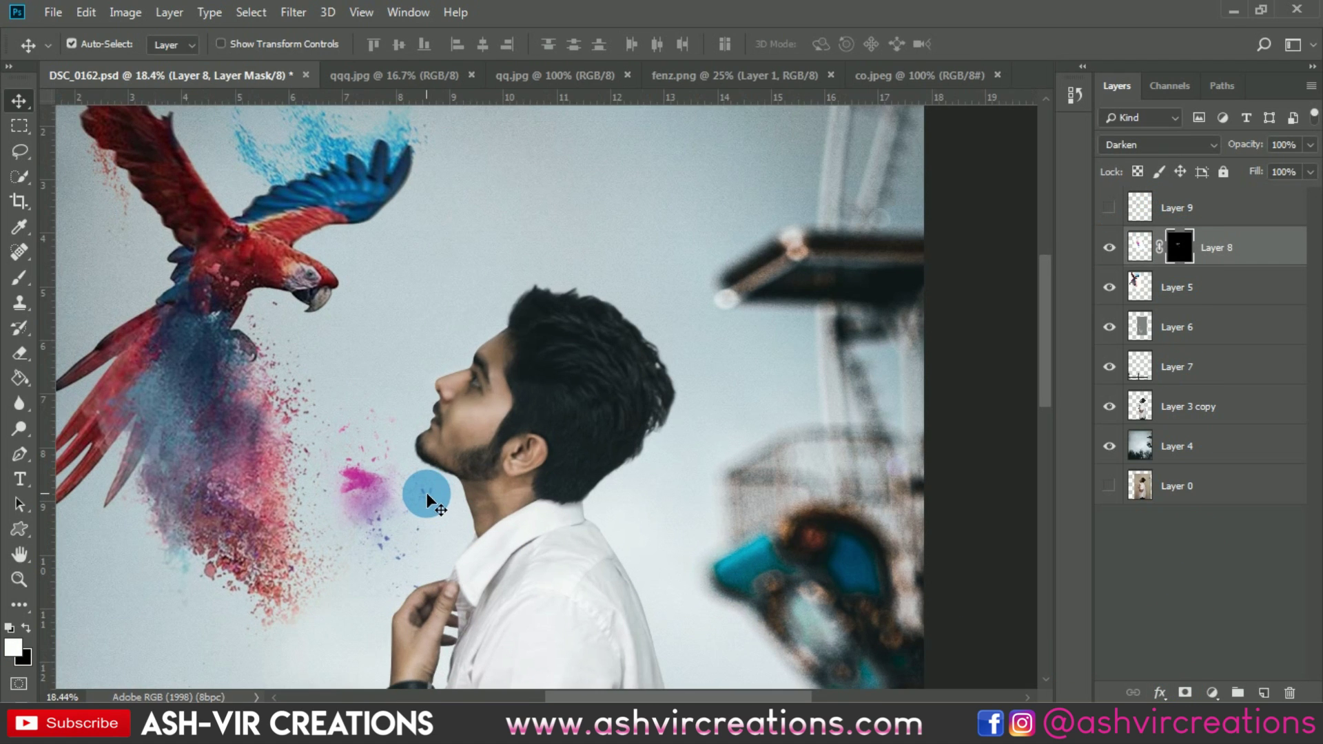
Shift the magentas of Layer 8's powder toward red with Hue/Saturation, using a hue of about +45 and slightly reduced saturation
left_click(1139, 246)
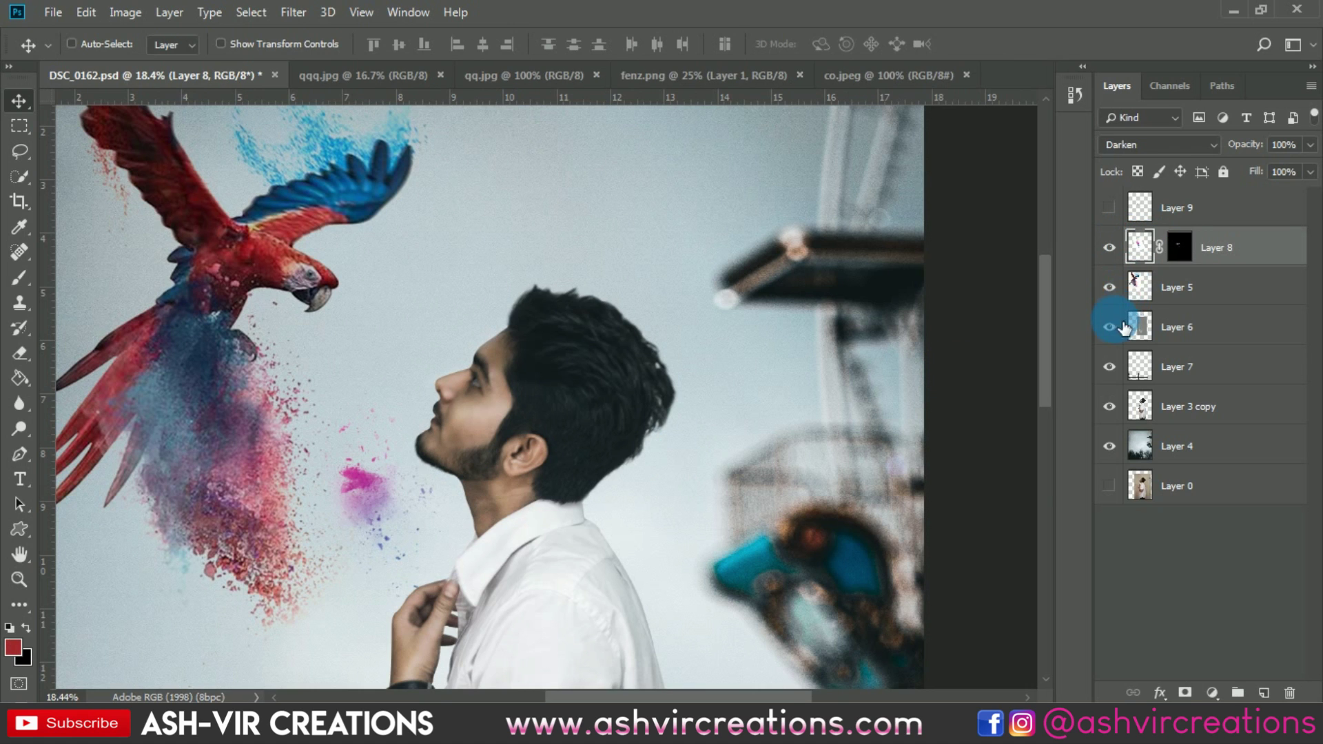
key("ctrl+u")
left_click(865, 414)
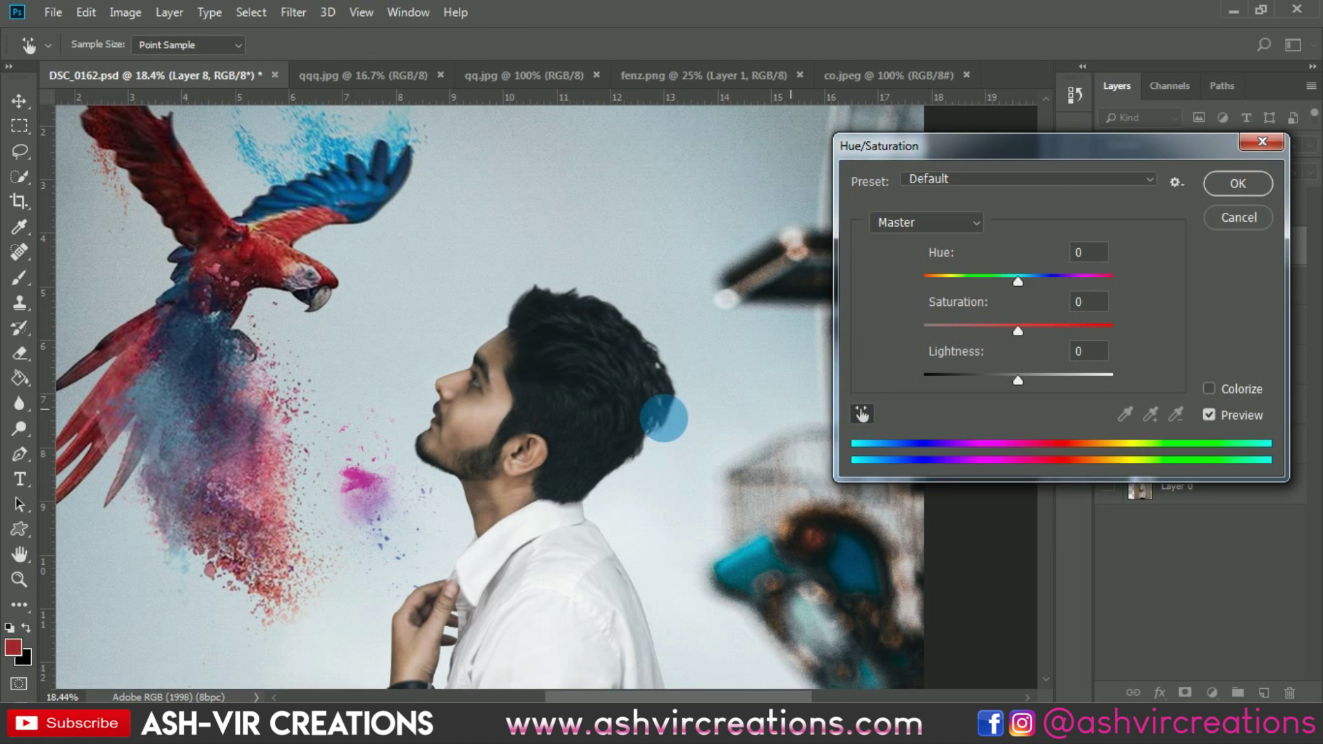
left_click(353, 476)
left_click_drag(1018, 330, 987, 330)
mouse_move(1014, 281)
left_mouse_down()
mouse_move(1002, 279)
mouse_move(1036, 284)
left_mouse_up()
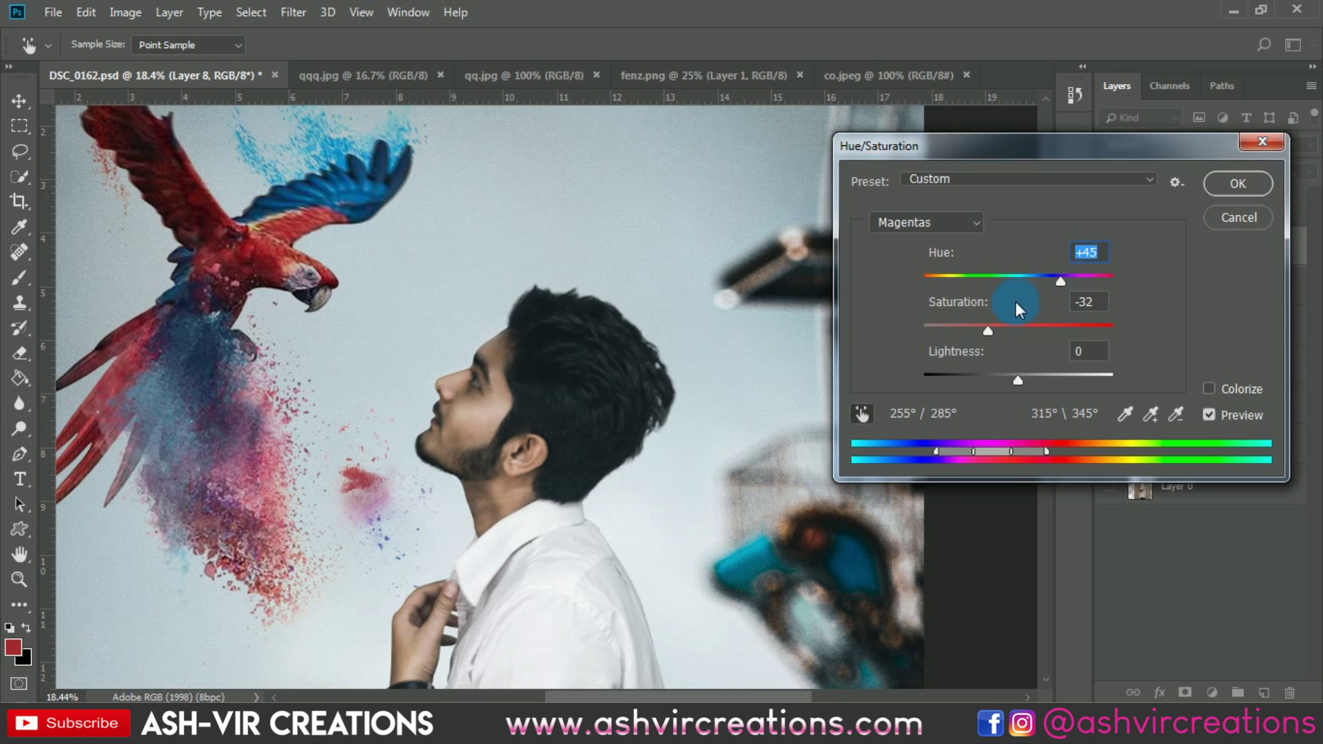
left_click_drag(998, 324, 1008, 328)
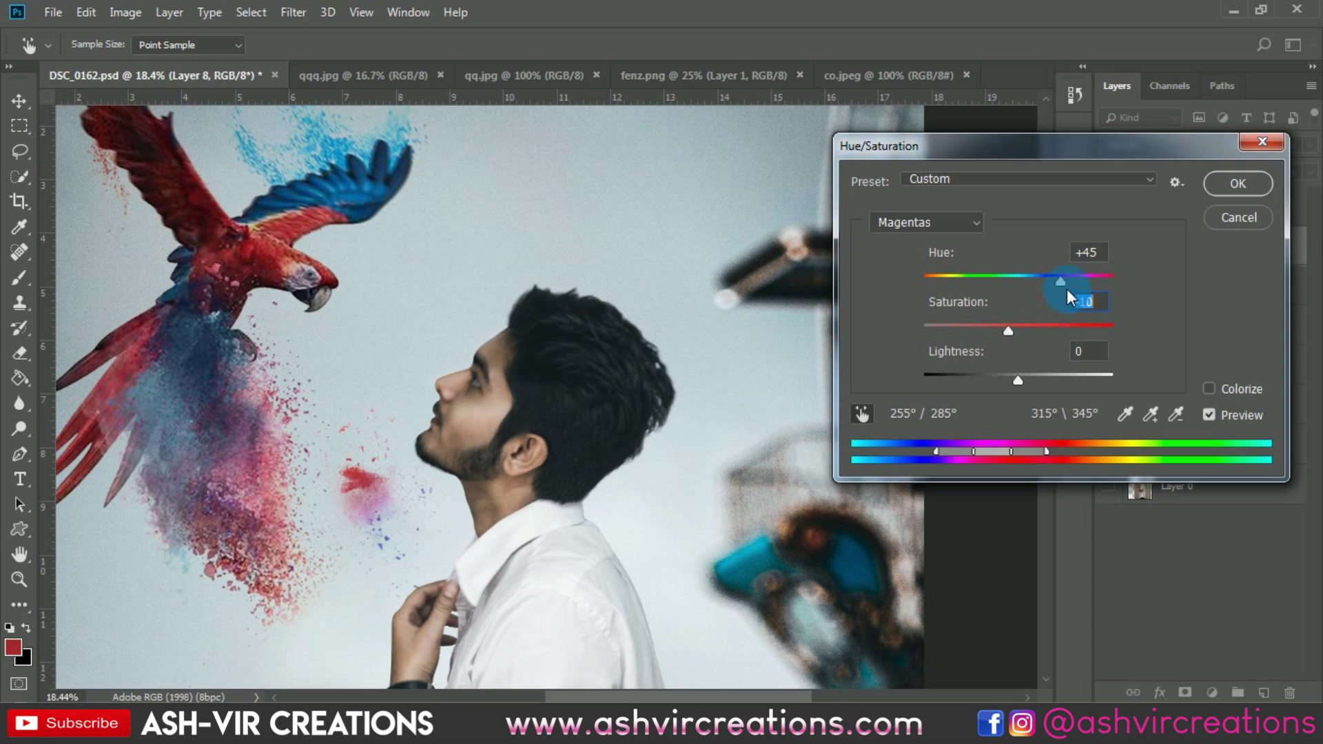
left_click_drag(1069, 279, 1058, 281)
left_click(1246, 190)
left_click(1014, 329)
left_click(1240, 183)
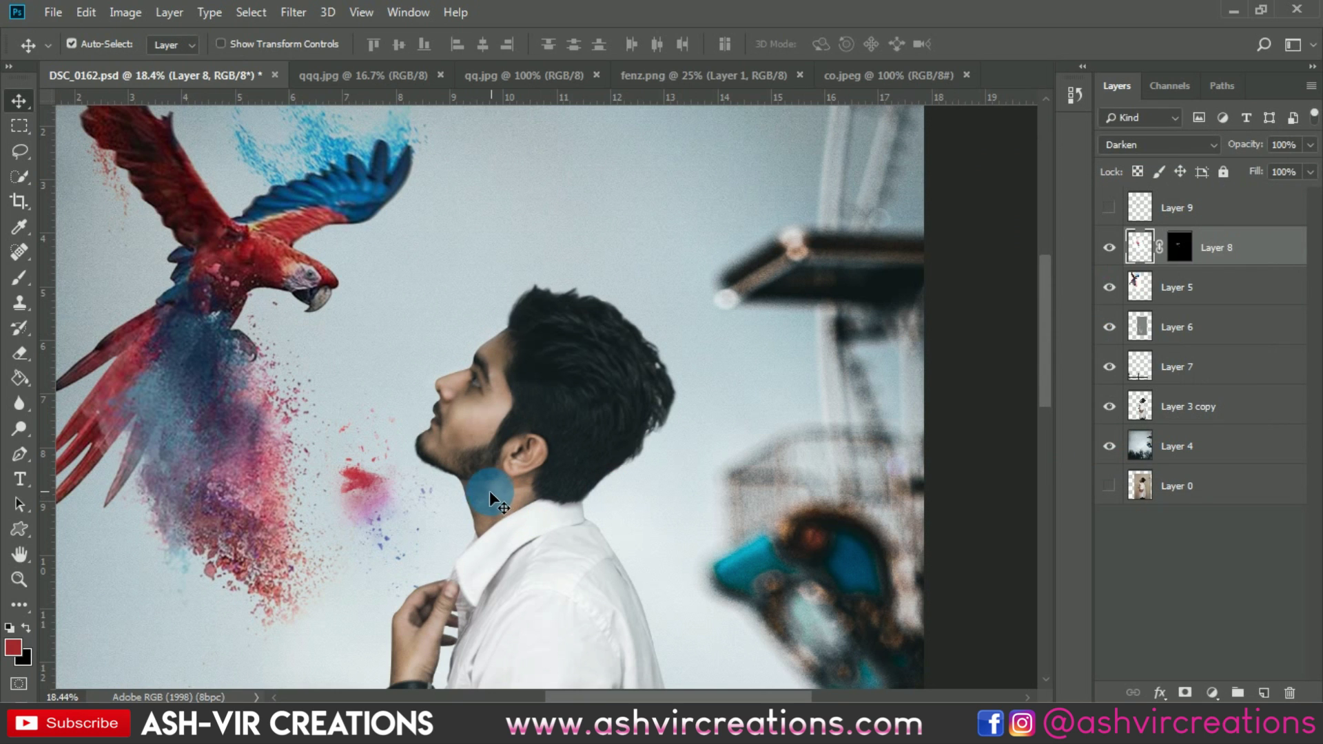
Show Layer 9 and use Free Transform to place its red splatter beside the man's wristwatch, rotated to 12.42 degrees
scroll(457, 561, "down", 2)
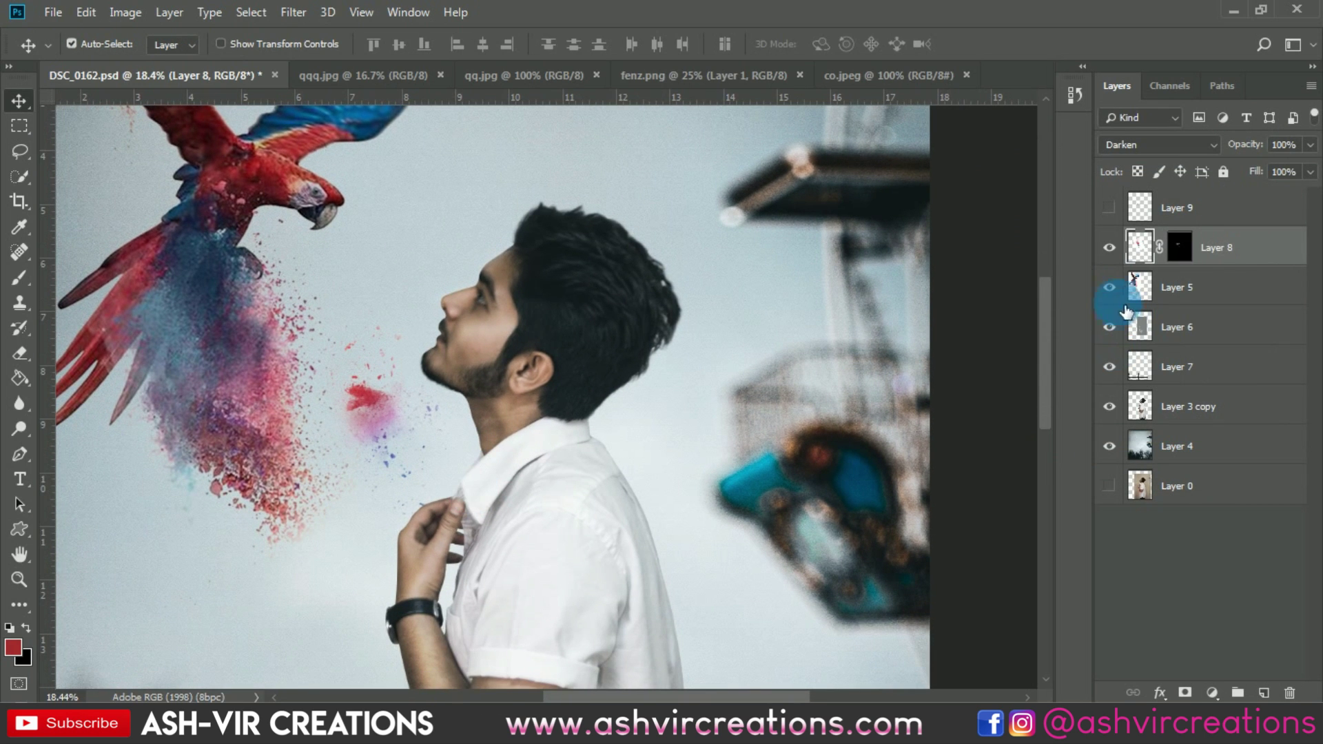
left_click(1108, 208)
left_click(1226, 220)
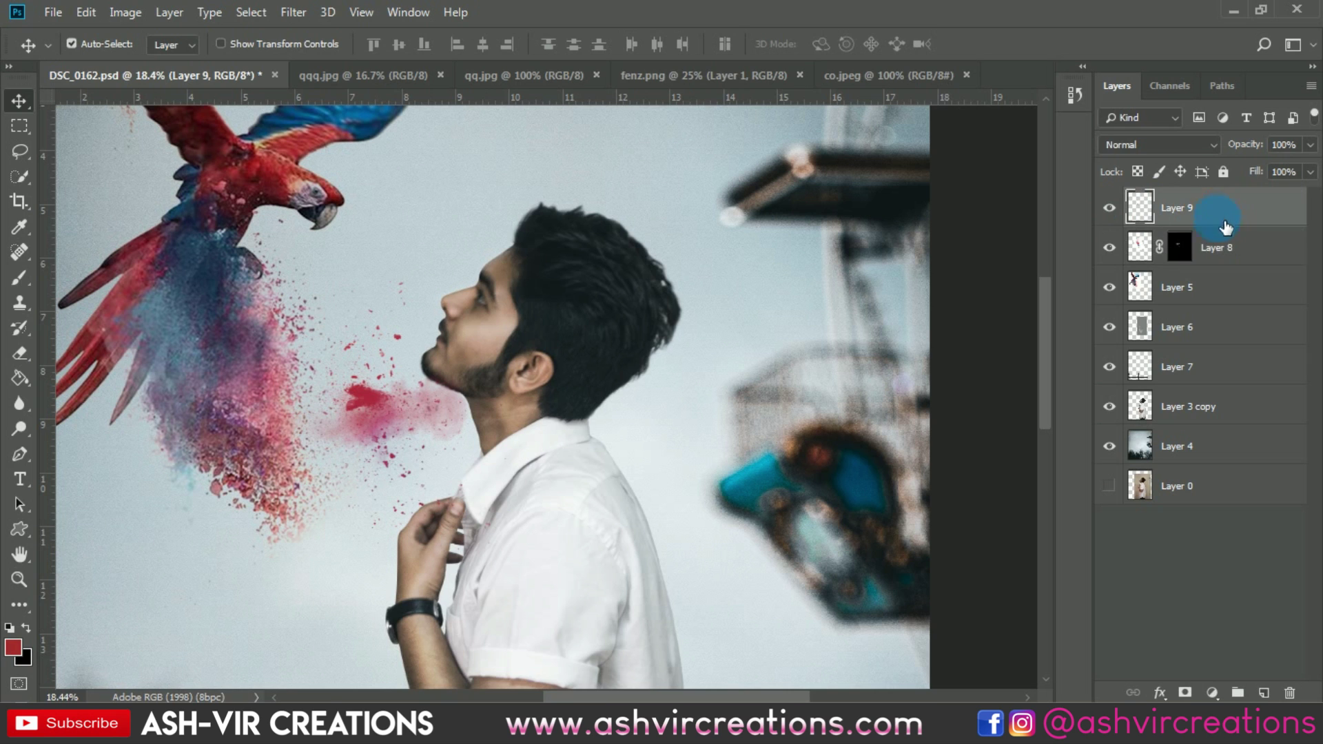
key("ctrl+t")
left_click_drag(433, 396, 416, 439)
left_click_drag(591, 449, 544, 286)
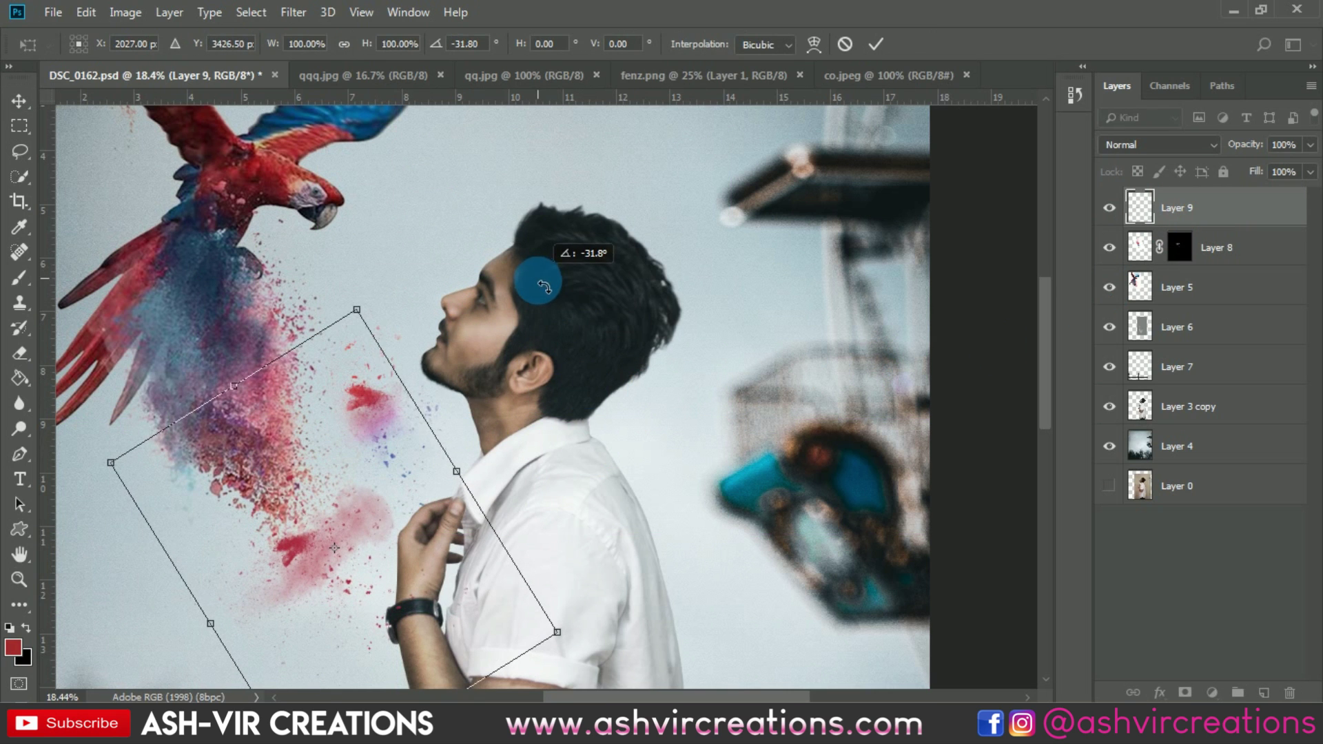
left_click_drag(379, 502, 431, 403)
scroll(407, 525, "down", 2)
left_click_drag(400, 344, 415, 432)
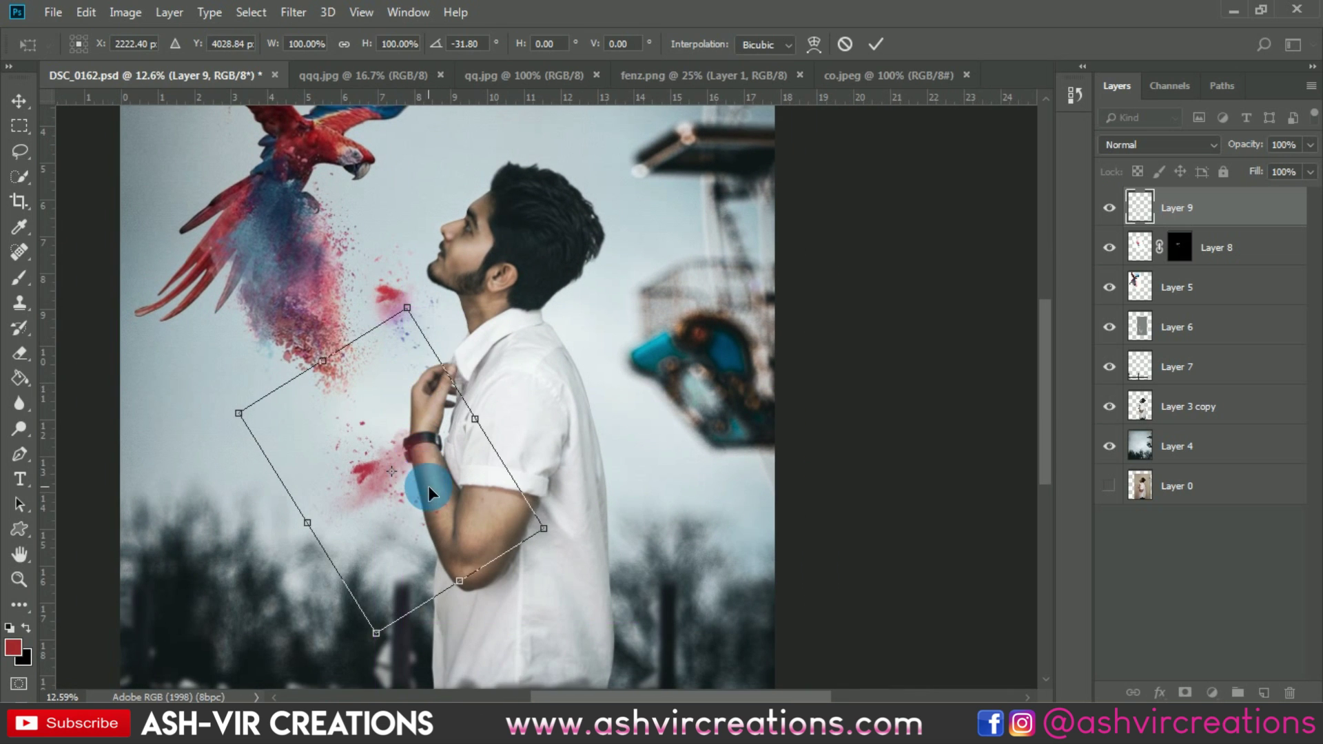
left_click_drag(566, 632, 696, 534)
scroll(400, 473, "up", 1)
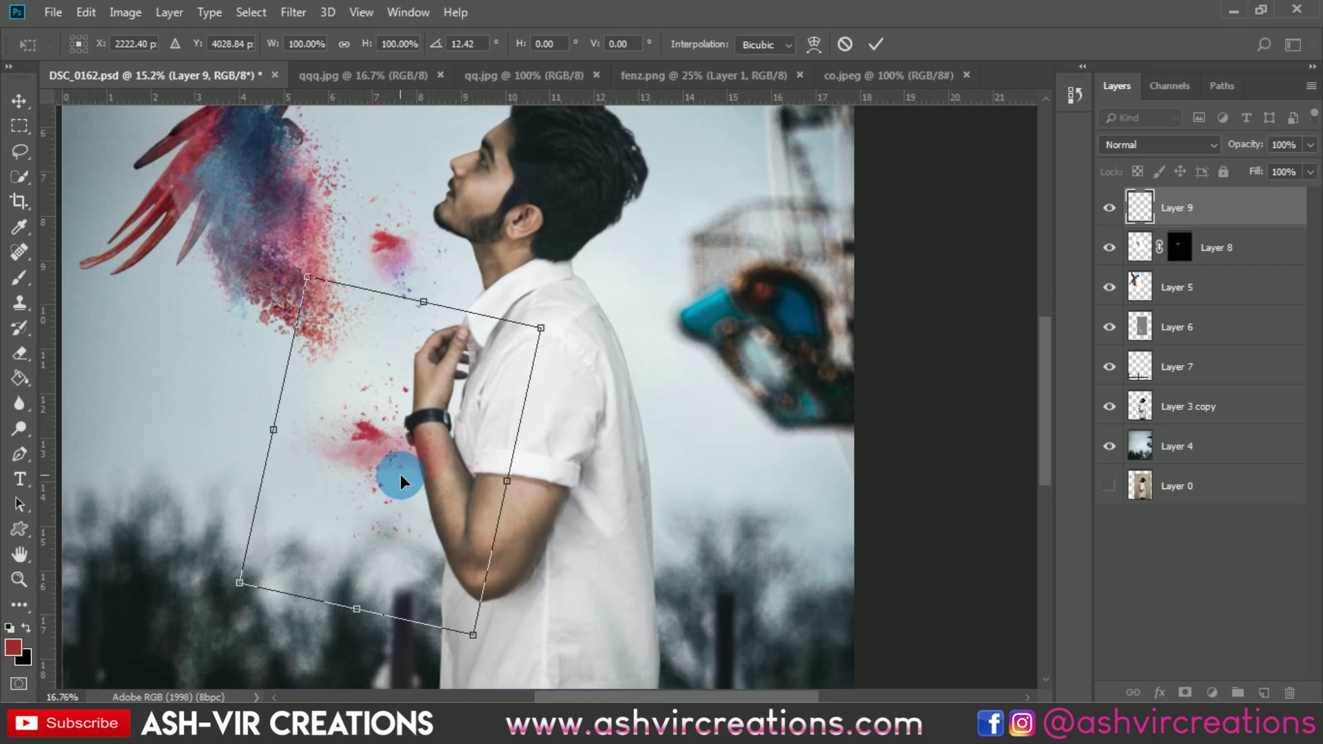
scroll(400, 474, "up", 1)
key("Return")
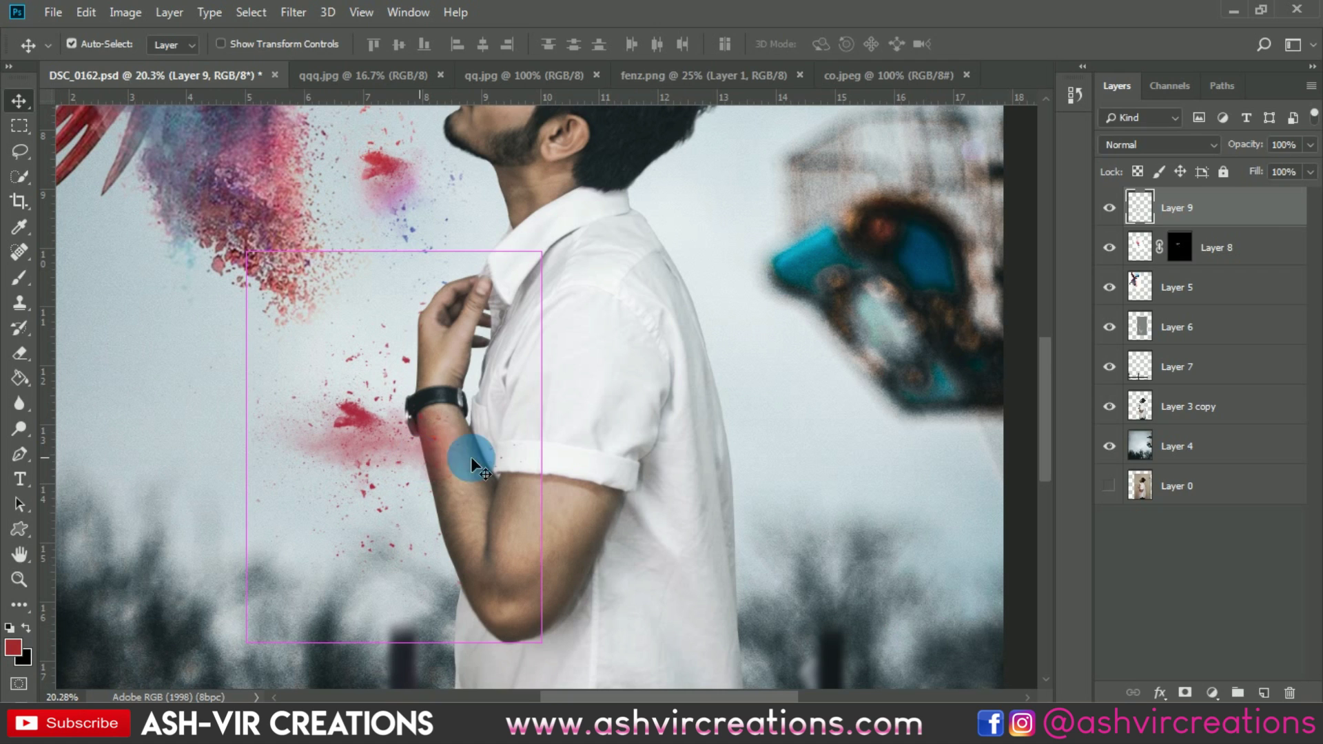
Recolour Layer 9's splatter blue with Hue/Saturation by setting the hue to -132
key("ctrl+u")
left_click_drag(996, 281, 942, 281)
left_click_drag(939, 277, 943, 277)
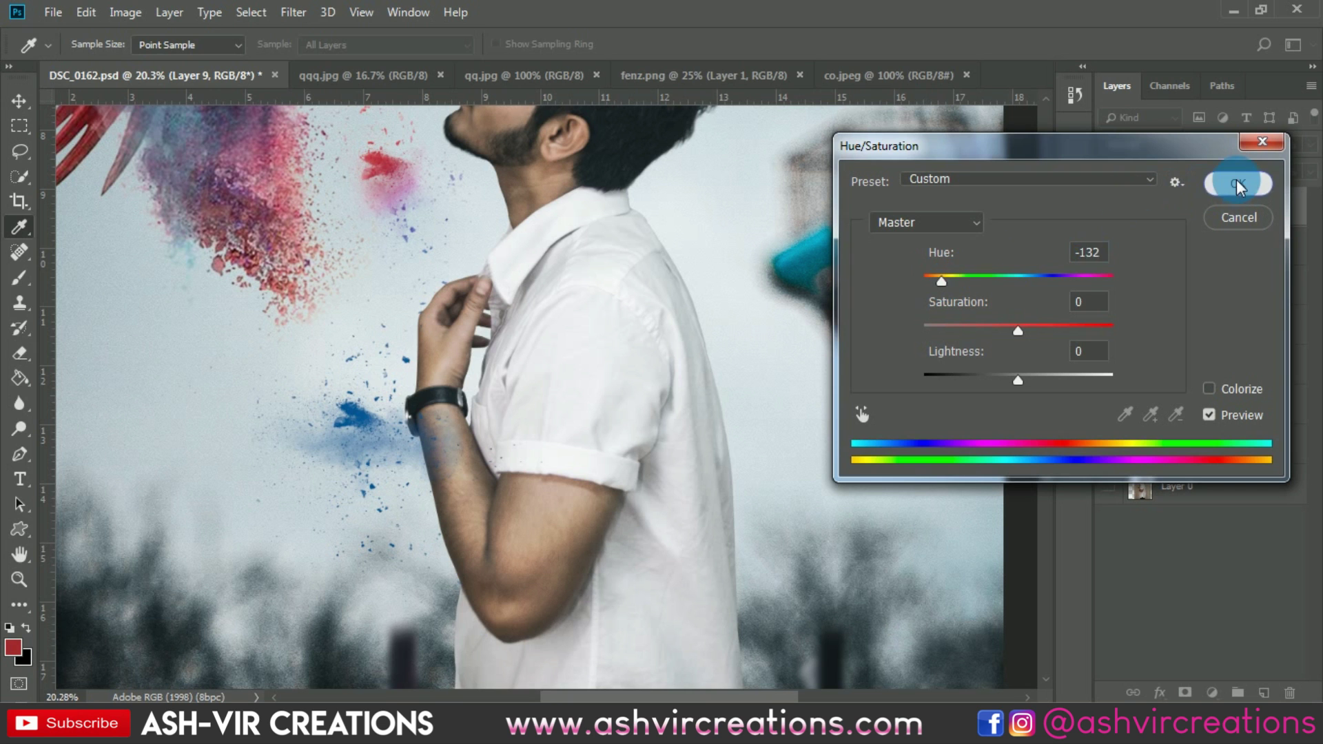
left_click(1236, 182)
Move the blue splatter slightly up and toward the man so that it overlaps his wristwatch
key("v")
scroll(454, 375, "down", 4)
left_click(465, 386)
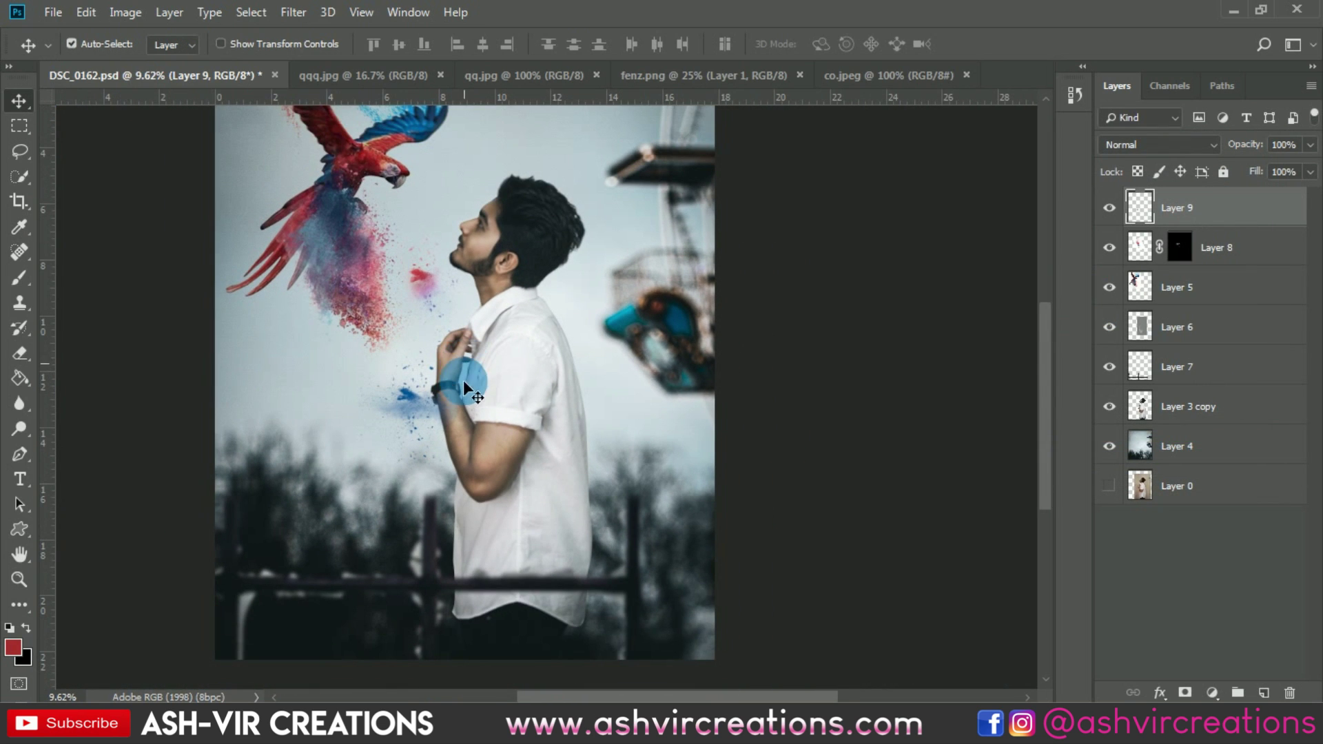
scroll(461, 386, "up", 4)
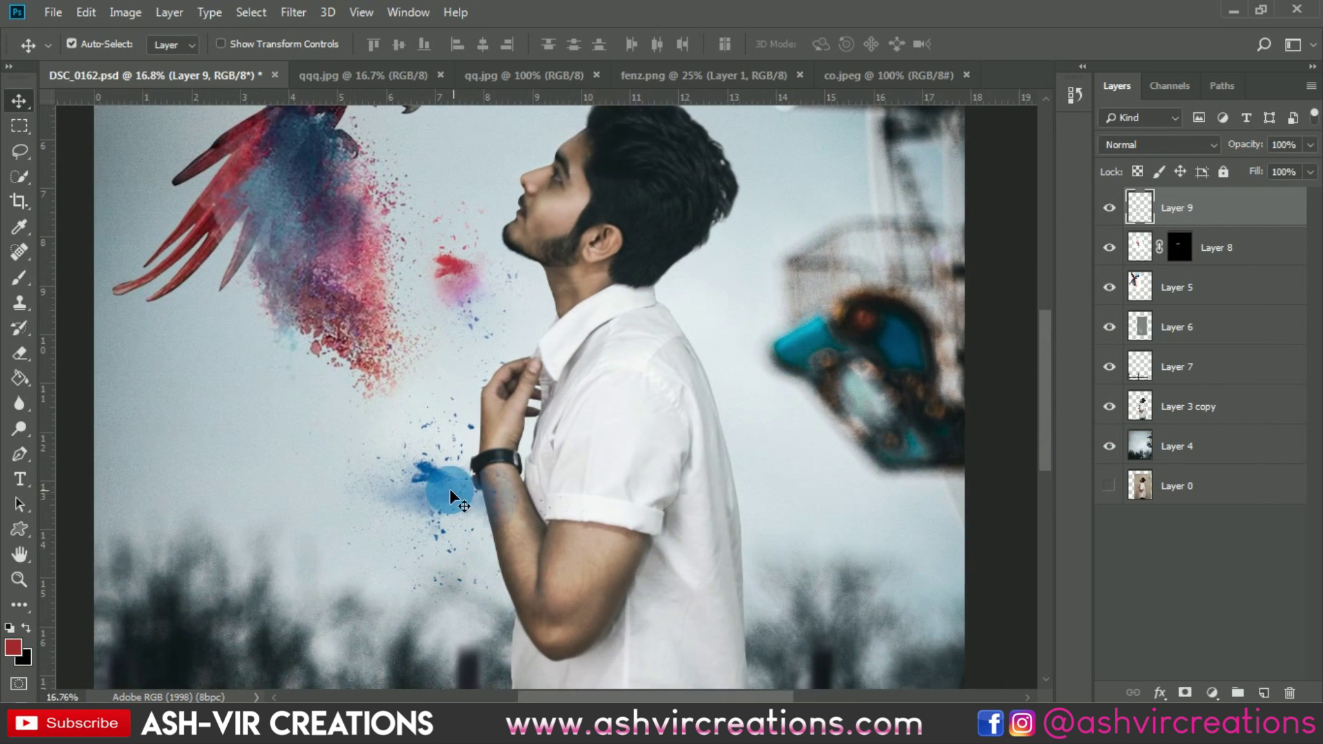
mouse_move(430, 467)
left_mouse_down()
mouse_move(389, 462)
mouse_move(443, 402)
mouse_move(441, 445)
left_mouse_up()
left_click(942, 405)
left_click_drag(1198, 226, 1208, 239)
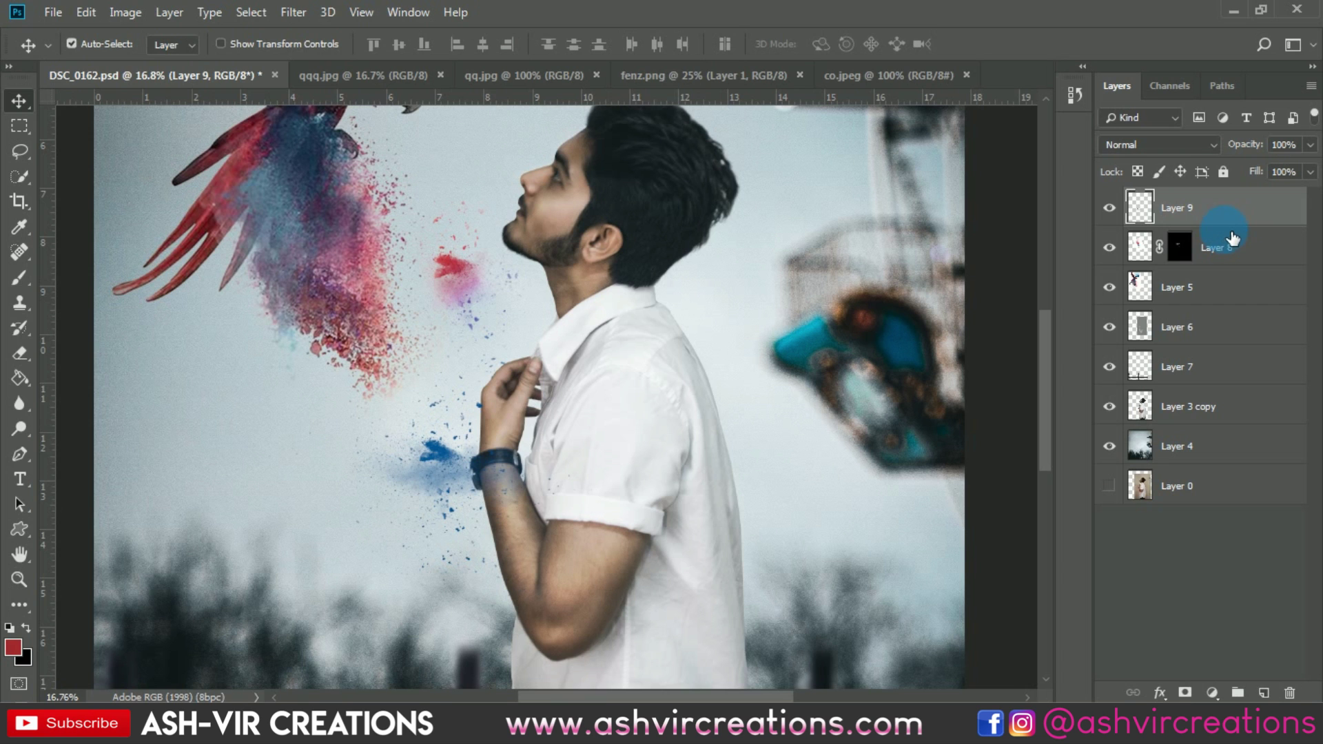
Erase the dense blue powder and the specks covering the wristwatch and forearm on Layer 9, keeping the scattered specks beside them
scroll(399, 498, "up", 2)
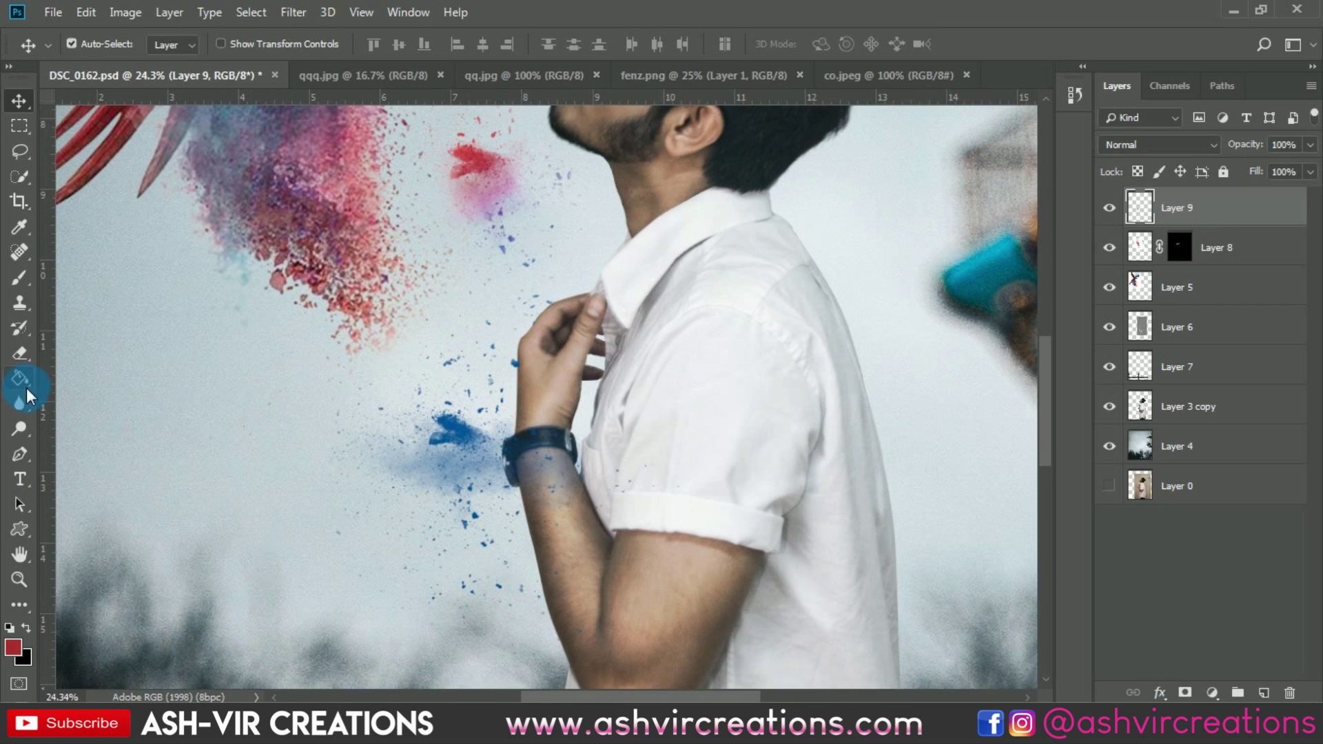
key("e")
mouse_move(441, 434)
left_mouse_down()
mouse_move(463, 437)
mouse_move(468, 471)
mouse_move(501, 491)
mouse_move(464, 508)
mouse_move(392, 474)
mouse_move(559, 472)
mouse_move(571, 530)
mouse_move(584, 449)
mouse_move(582, 496)
left_mouse_up()
key("v")
left_click_drag(495, 545, 589, 489)
left_click(1152, 248)
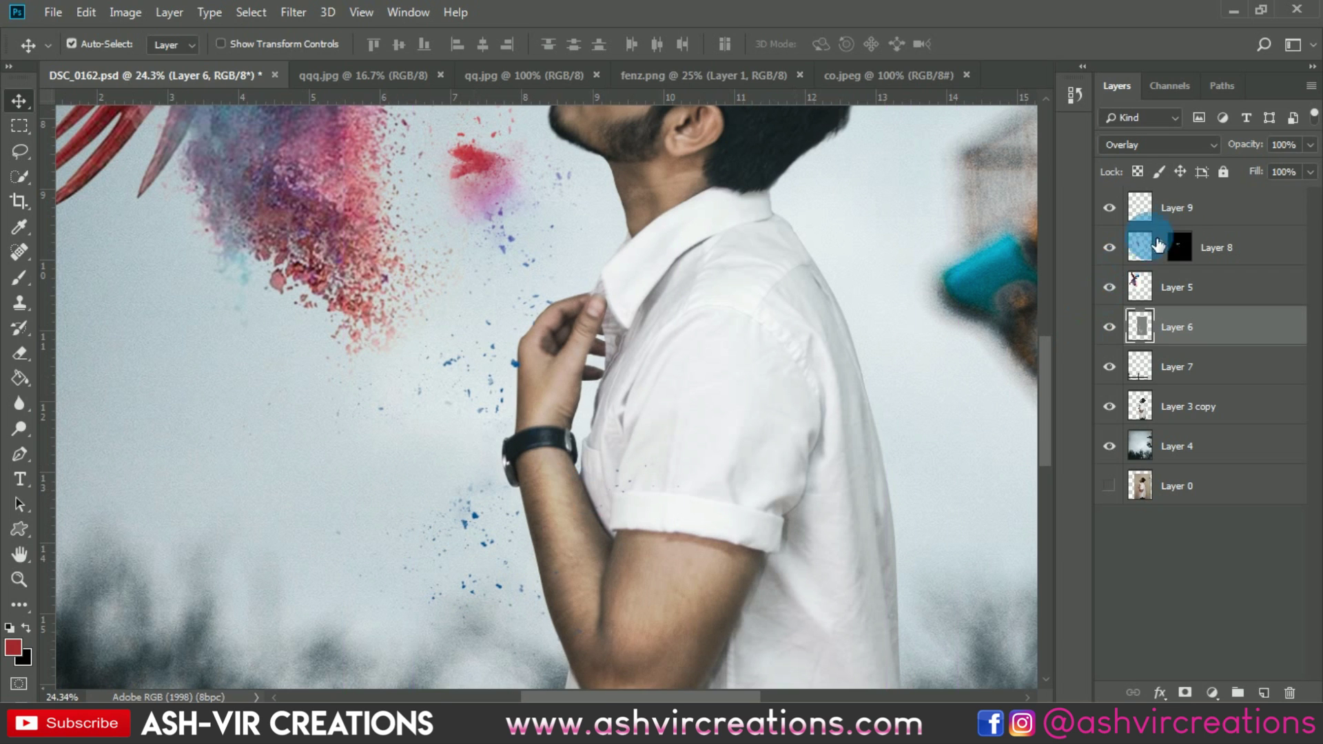
Move Layer 9's blue splatter away from the man's forearm so its specks sit clear of the wristwatch
left_click(1171, 208)
key("ctrl+t")
left_click_drag(561, 414, 522, 412)
key("Return")
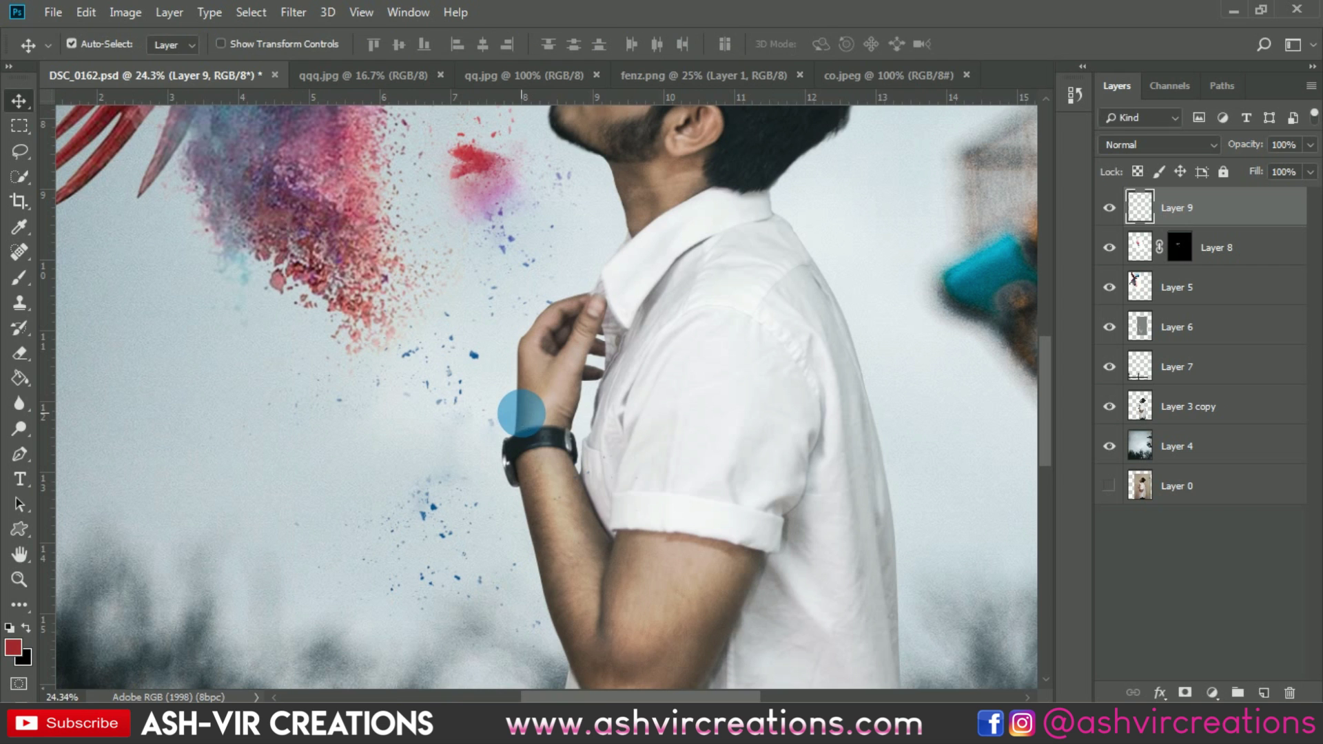
scroll(521, 413, "down", 5)
scroll(521, 413, "down", 3)
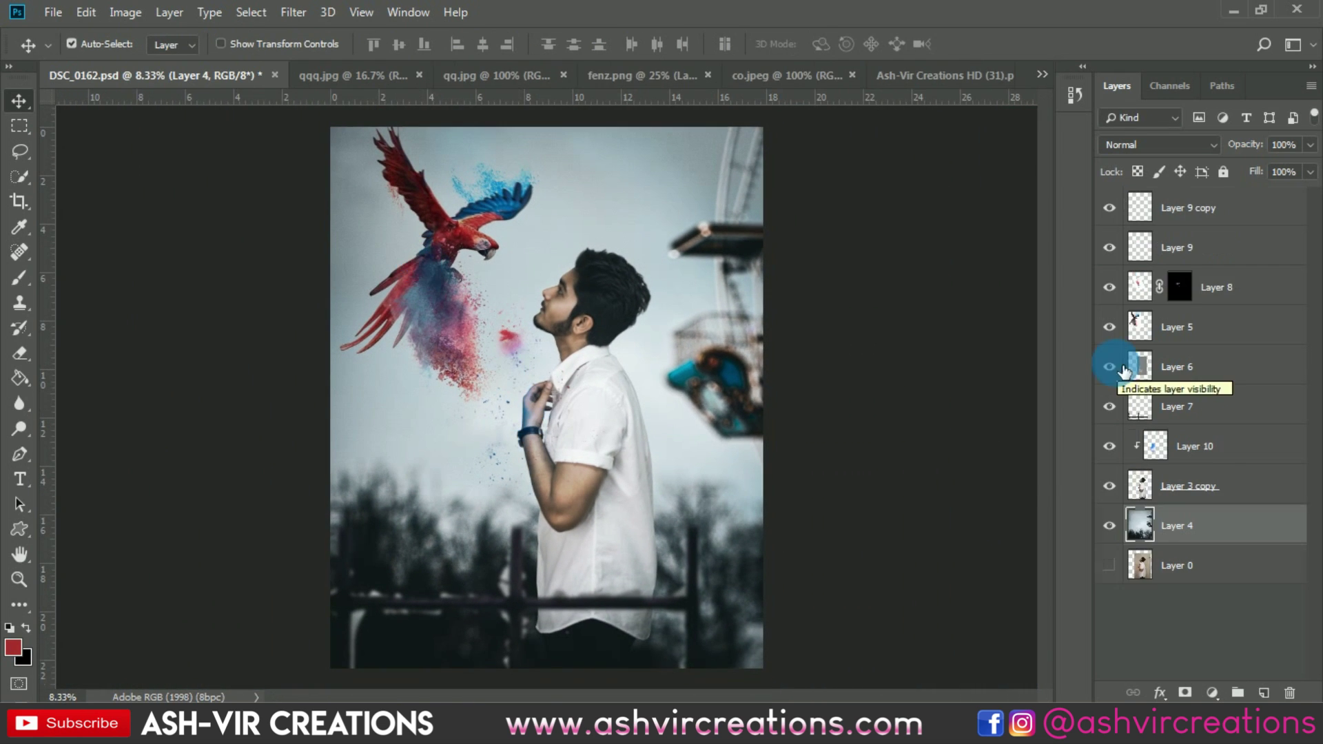
Merge all layers from Layer 4 up to Layer 9 copy into one layer, leaving Layer 0 separate
left_click(1155, 516)
left_click(1195, 526)
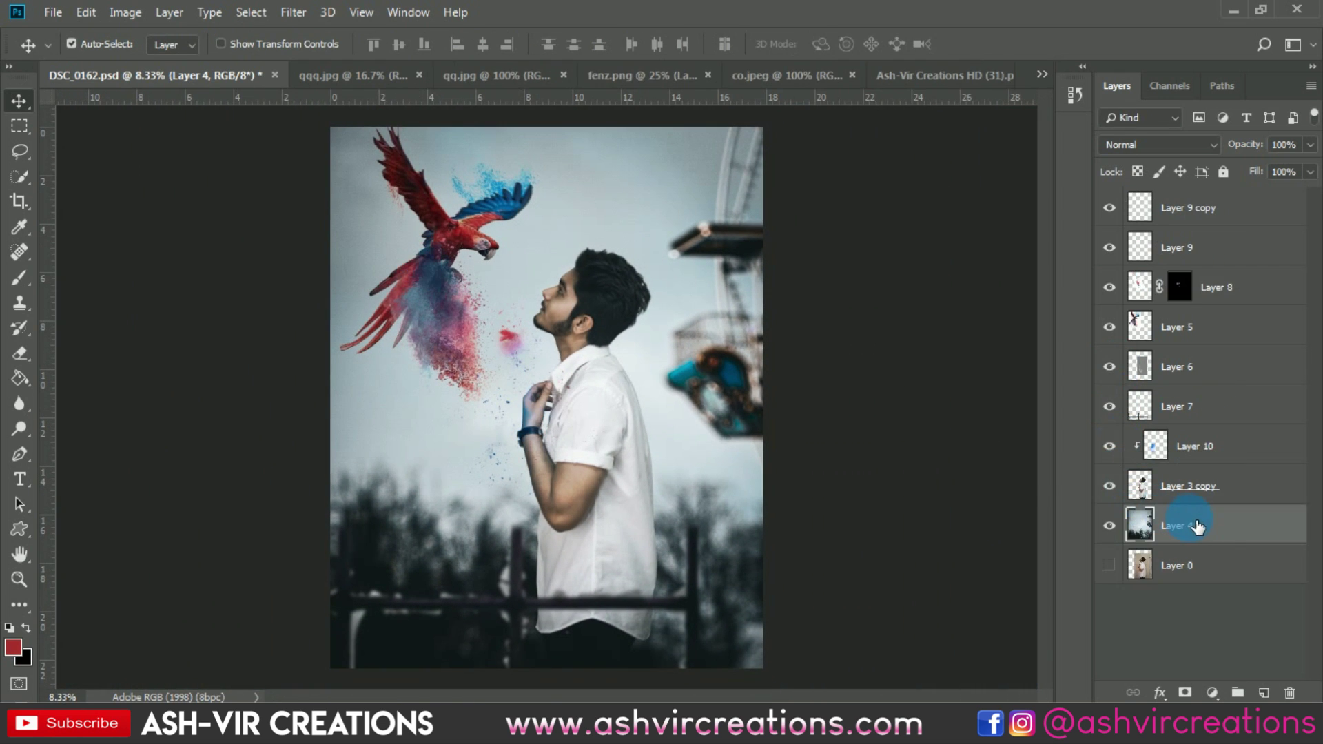
left_click(1243, 215, "shift")
right_click(1237, 210)
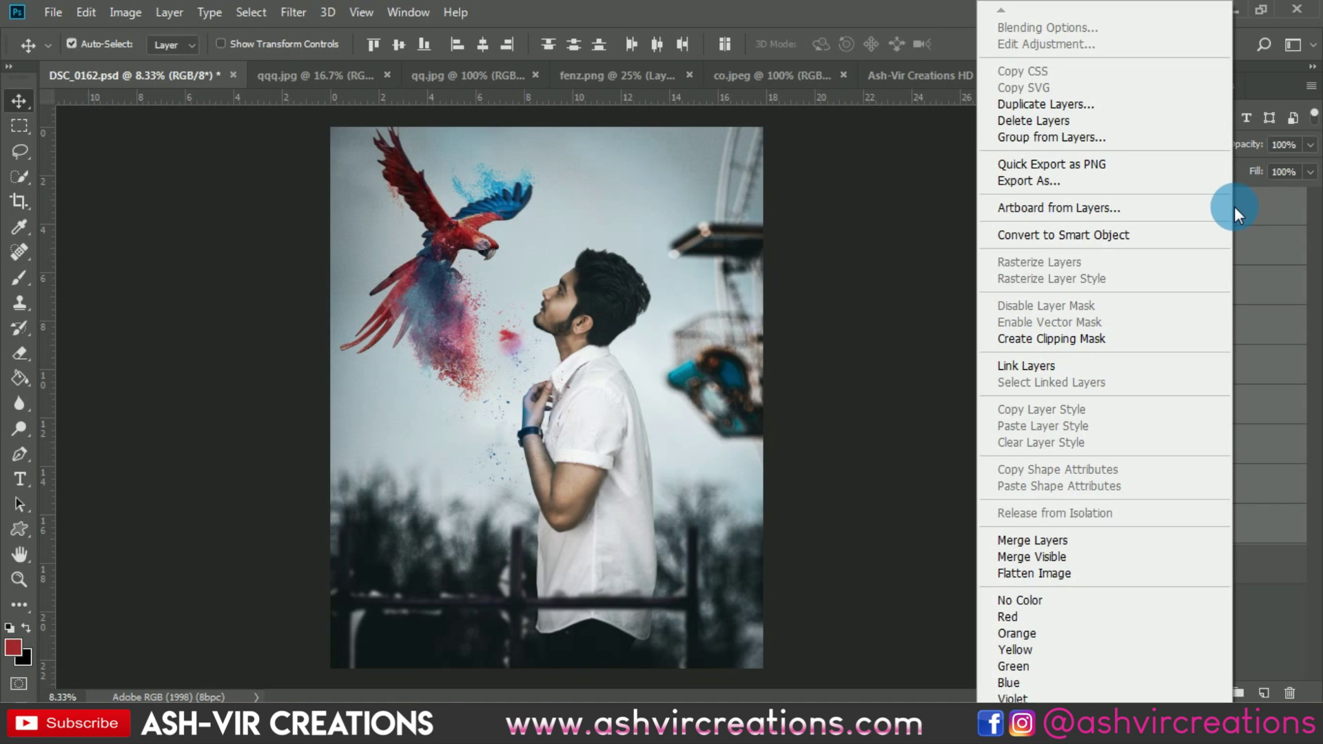
left_click(1016, 542)
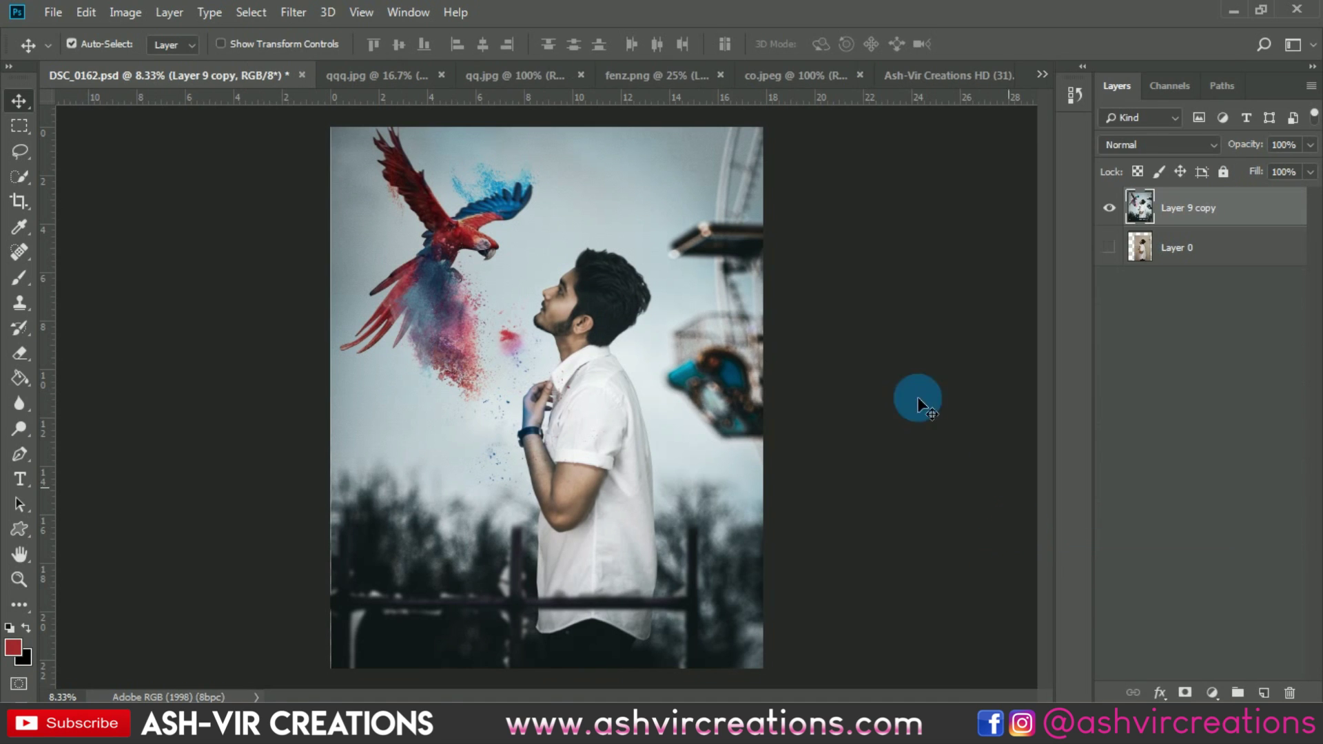
left_click(20, 201)
double_click(384, 234)
key("v")
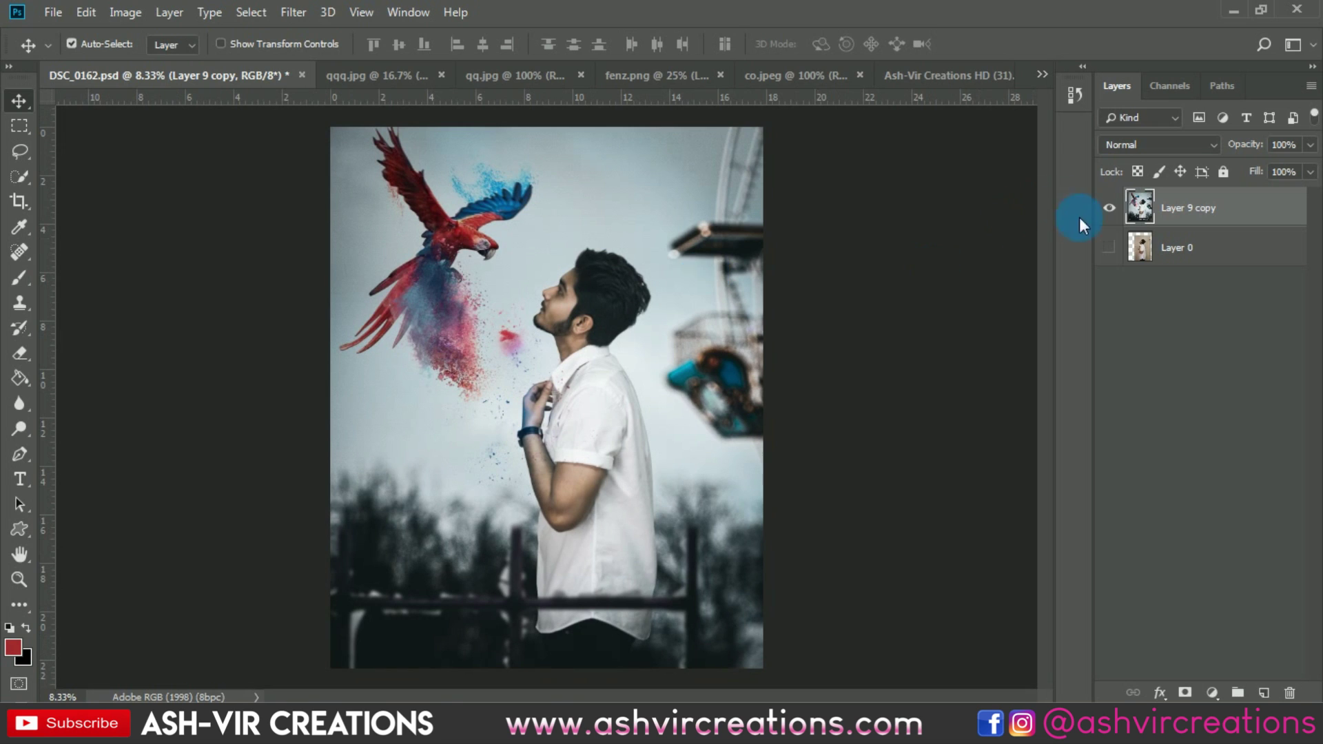
Show Layer 0 and compare the merged composite with the original photo by repeatedly hiding and showing Layer 9 copy
left_click(1110, 208)
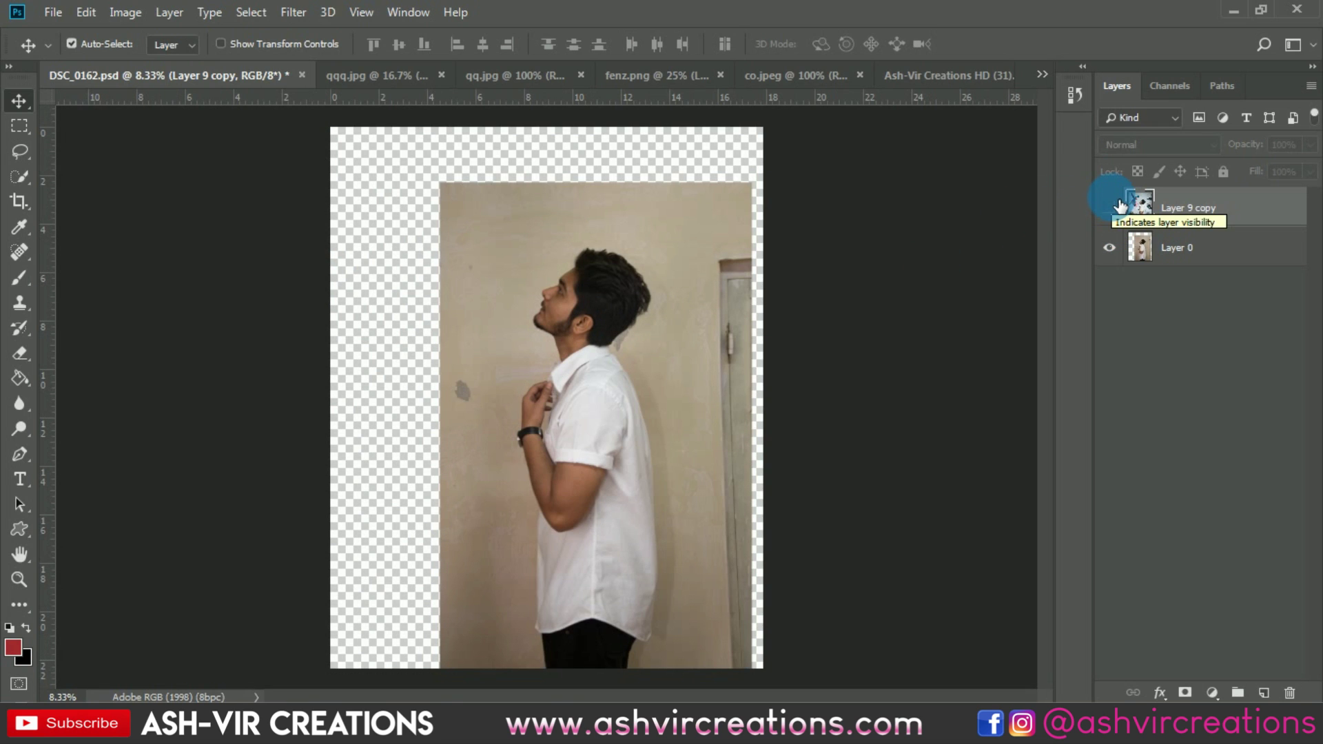
left_click(1109, 208)
left_click(1109, 208)
left_click(1109, 208)
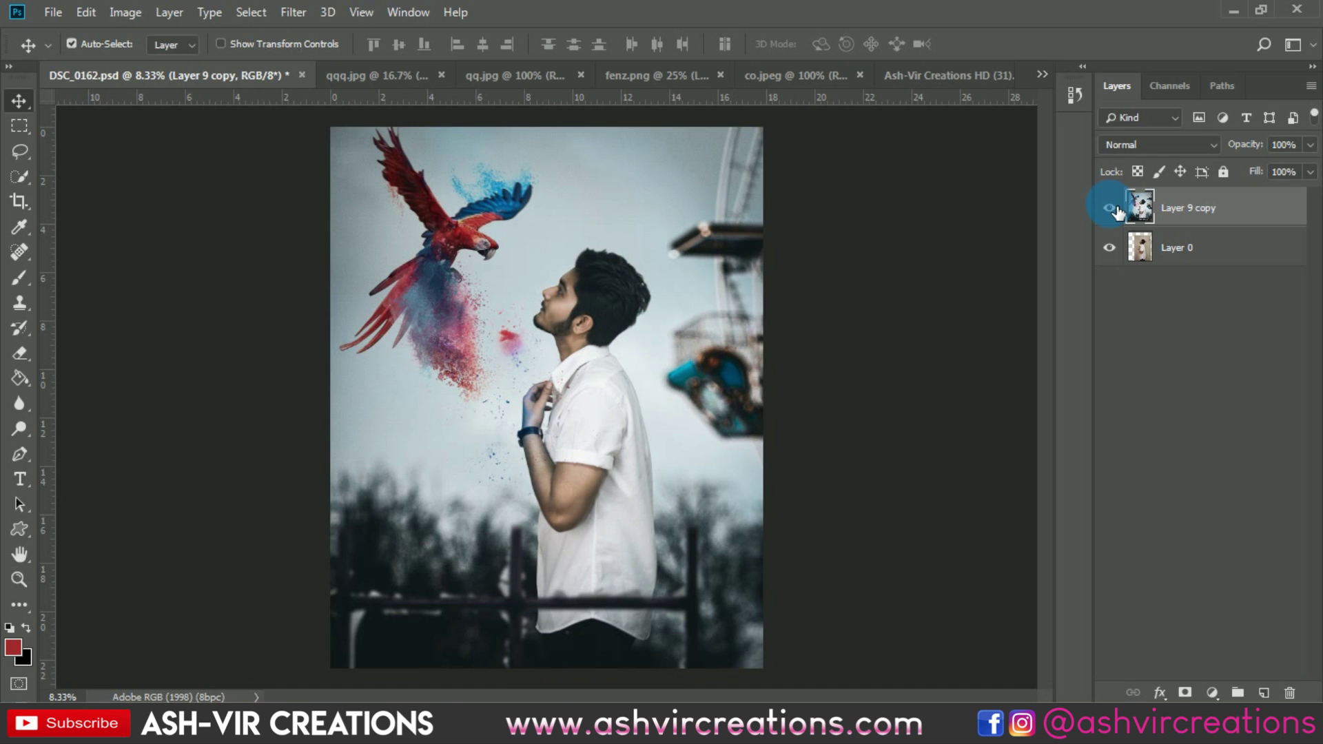
left_click(1111, 209)
left_click(1108, 210)
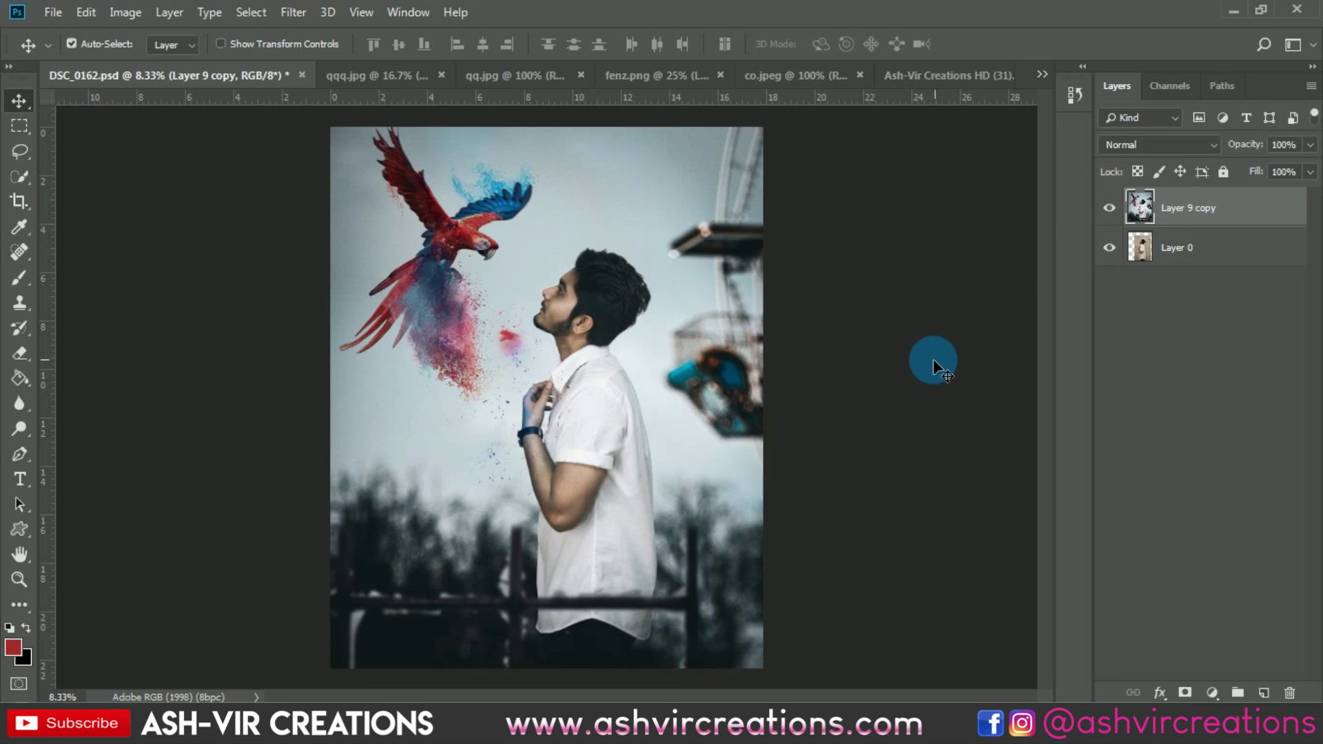
left_click(1110, 207)
left_click(1110, 208)
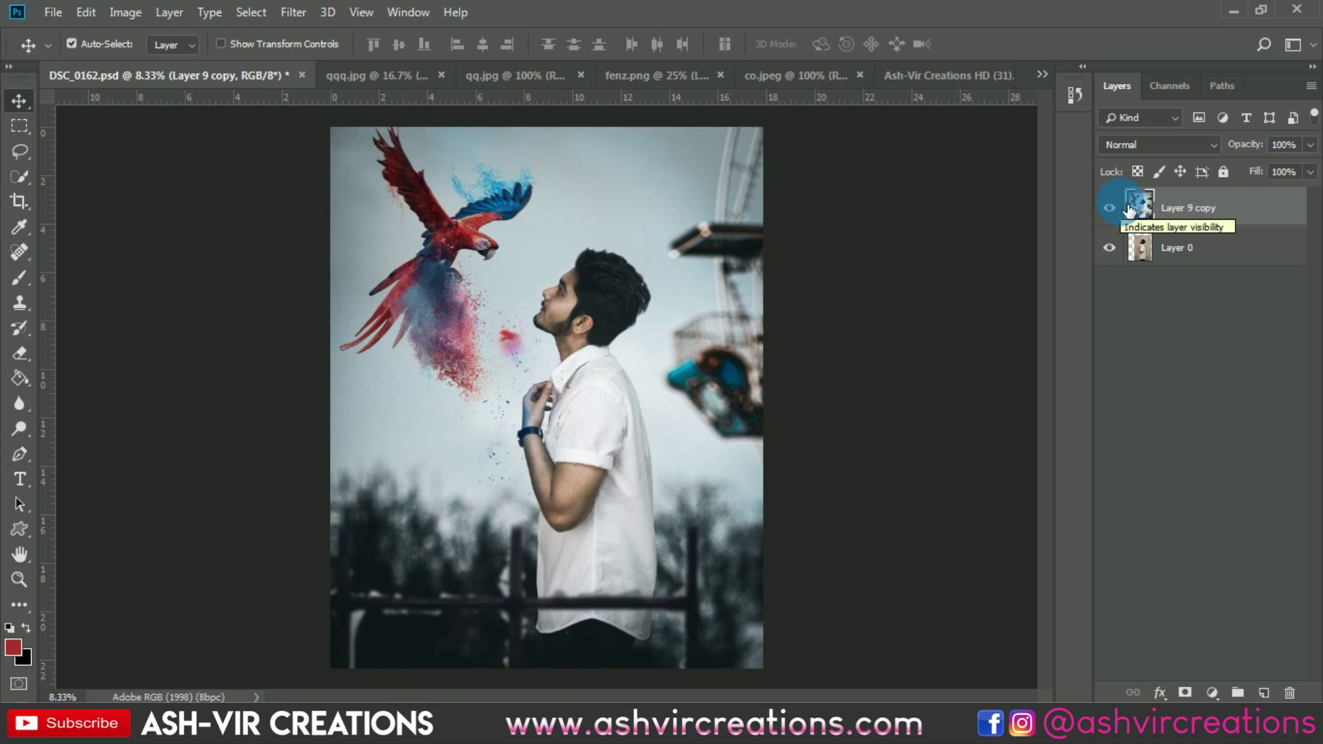
left_click(1110, 208)
left_click(1110, 208)
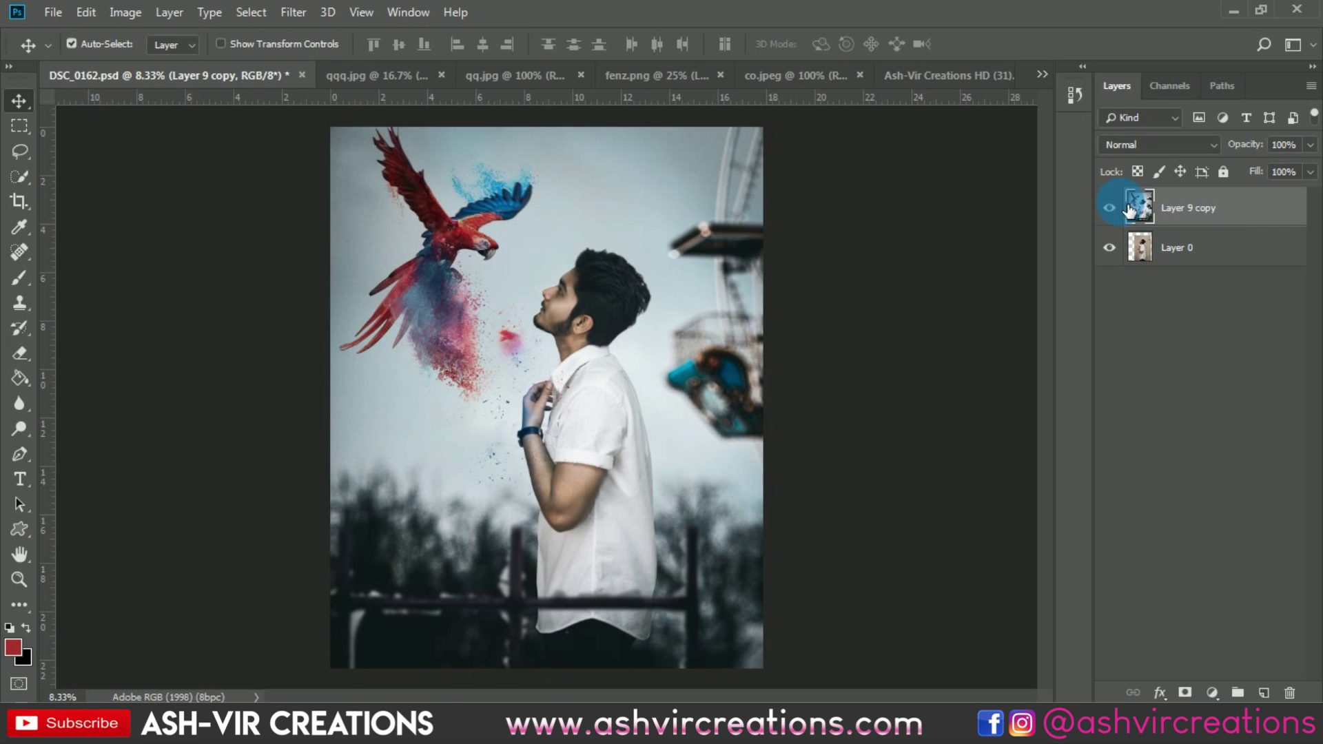
left_click(1111, 207)
left_click(1110, 207)
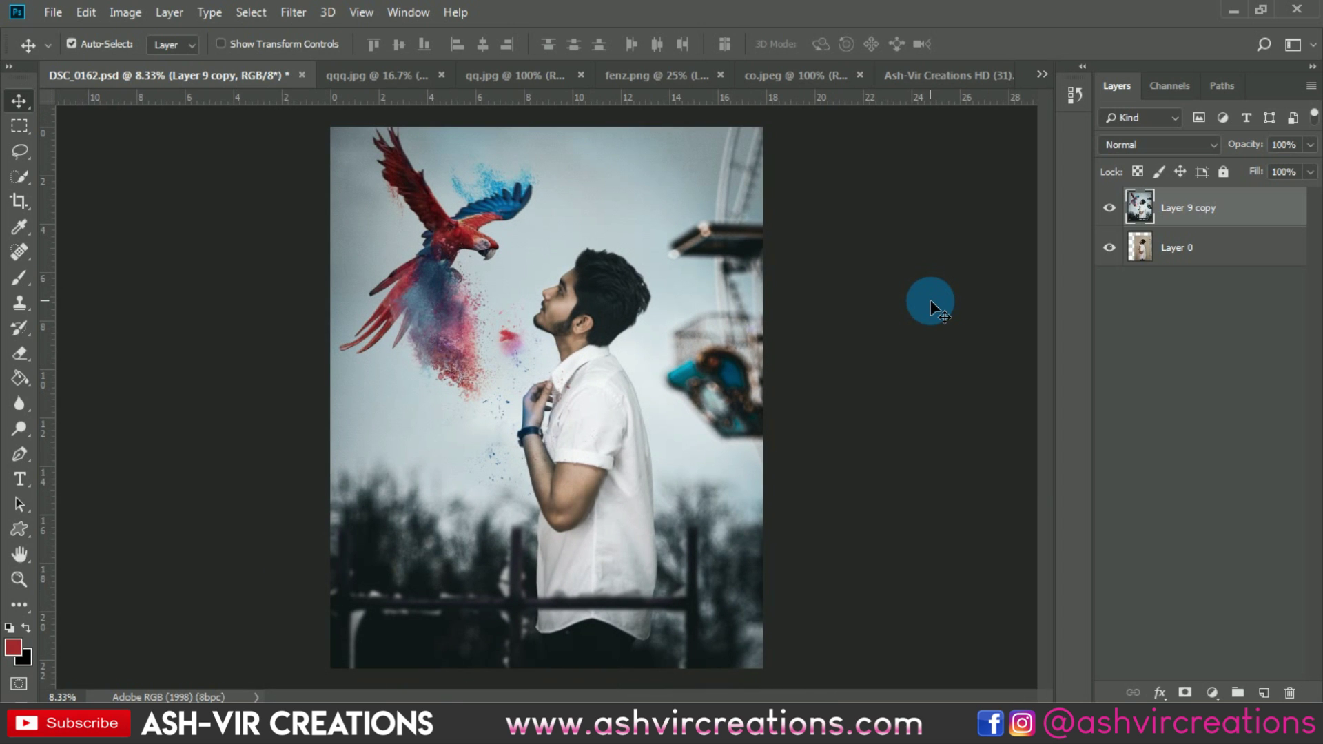
Examine the parrot, powder and man up close, and check the whole composite against the original photo once more
scroll(775, 310, "up", 3)
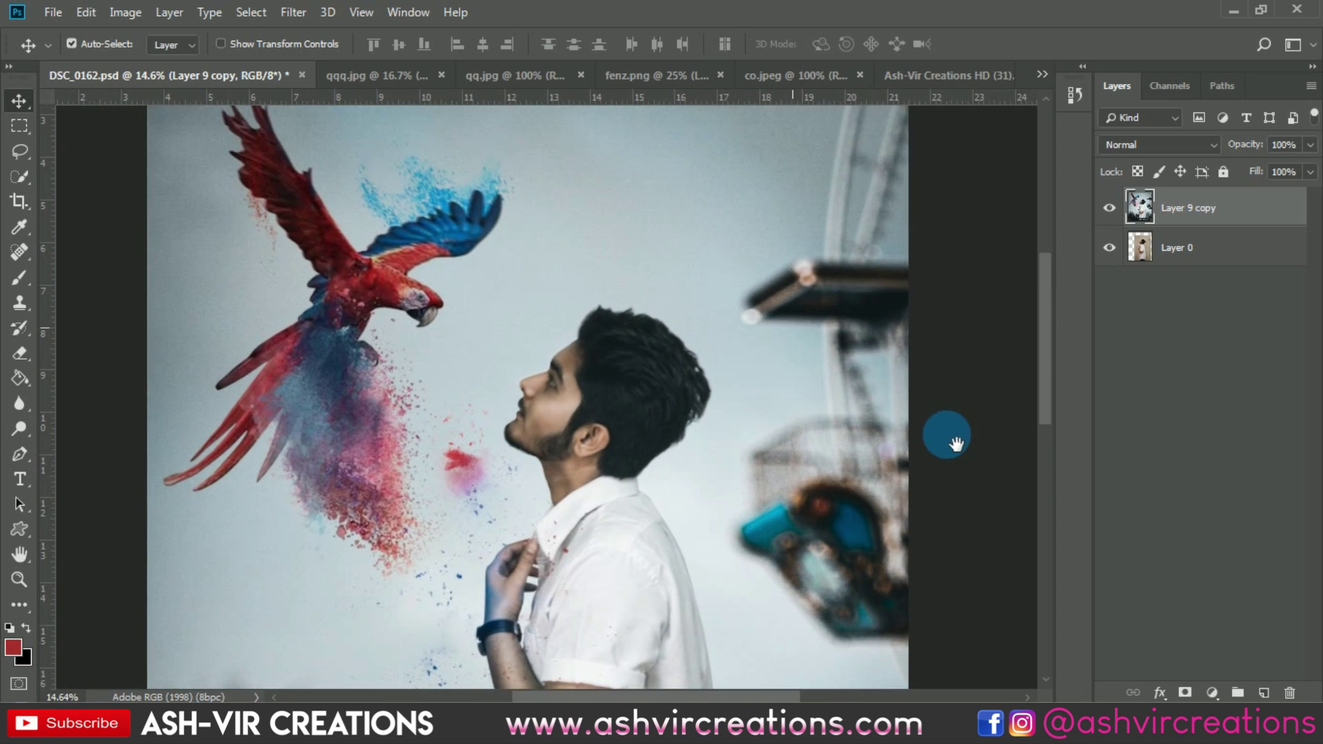
left_click_drag(957, 444, 933, 423)
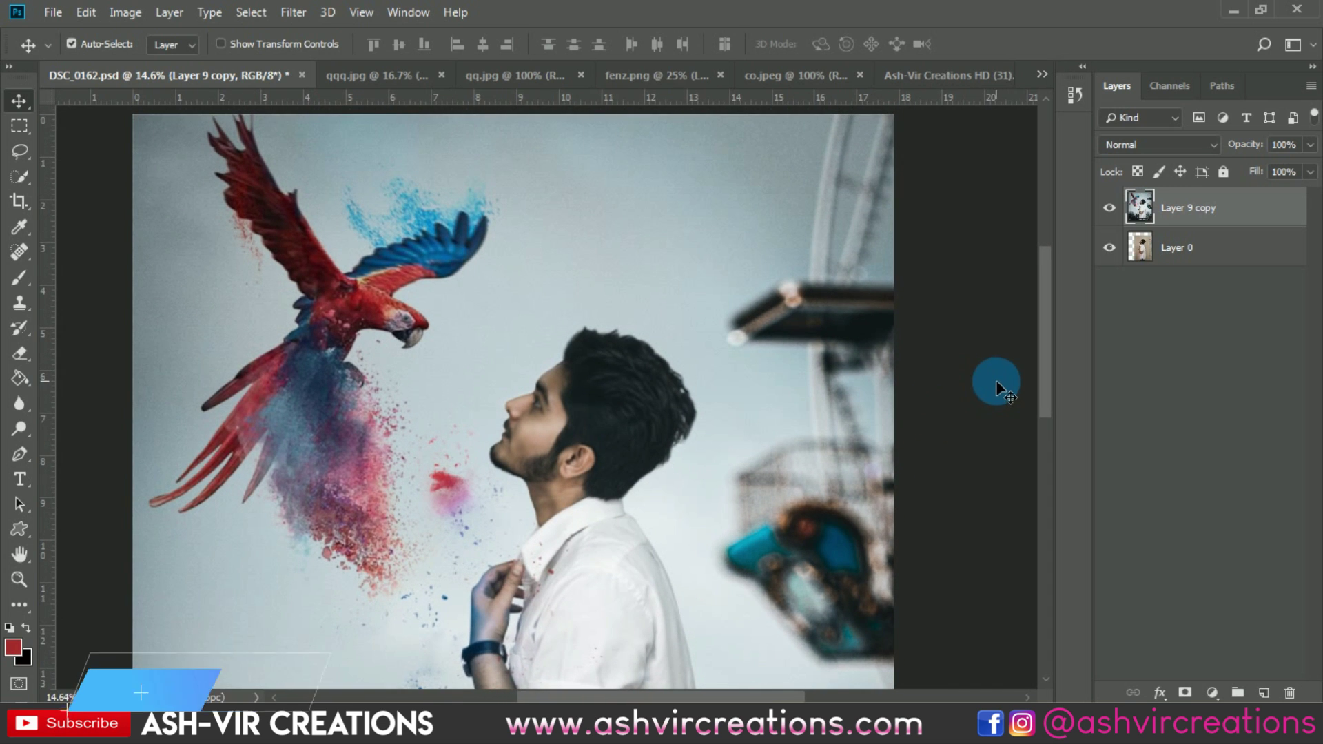
scroll(996, 387, "down", 1)
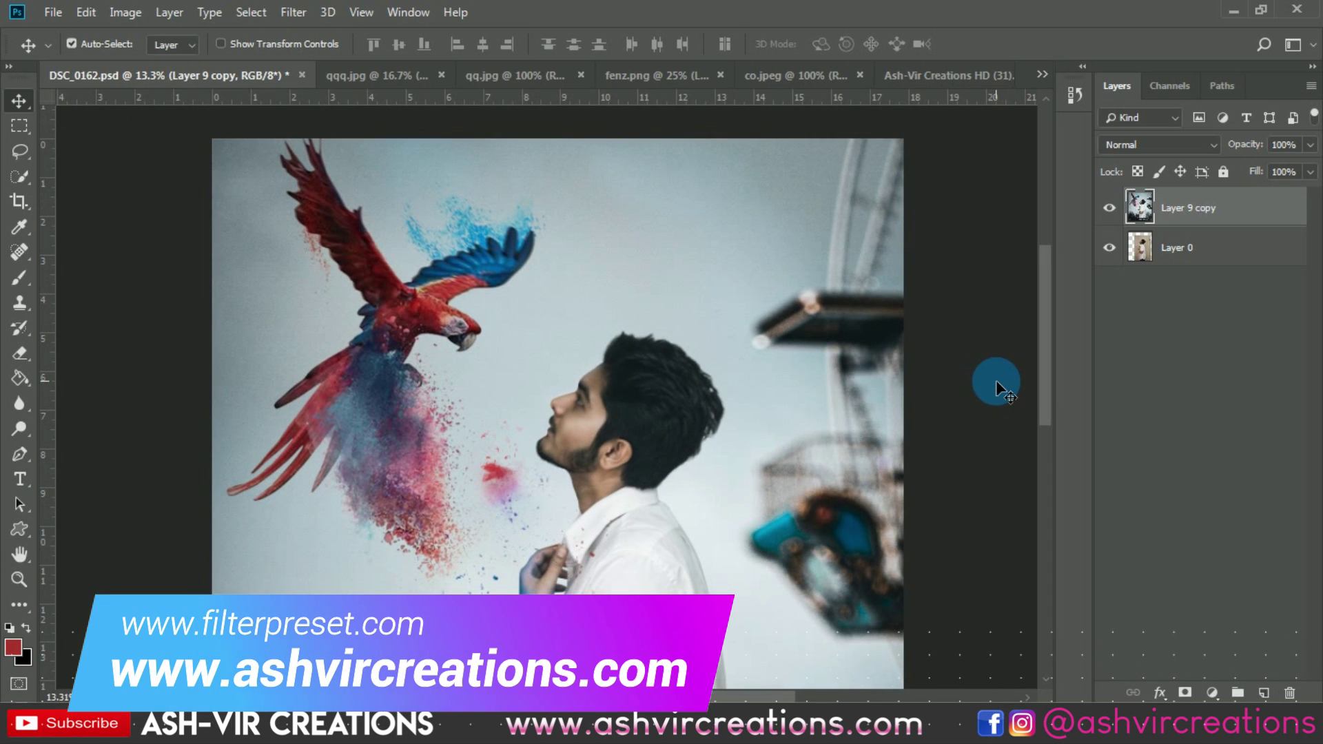
scroll(996, 387, "down", 4)
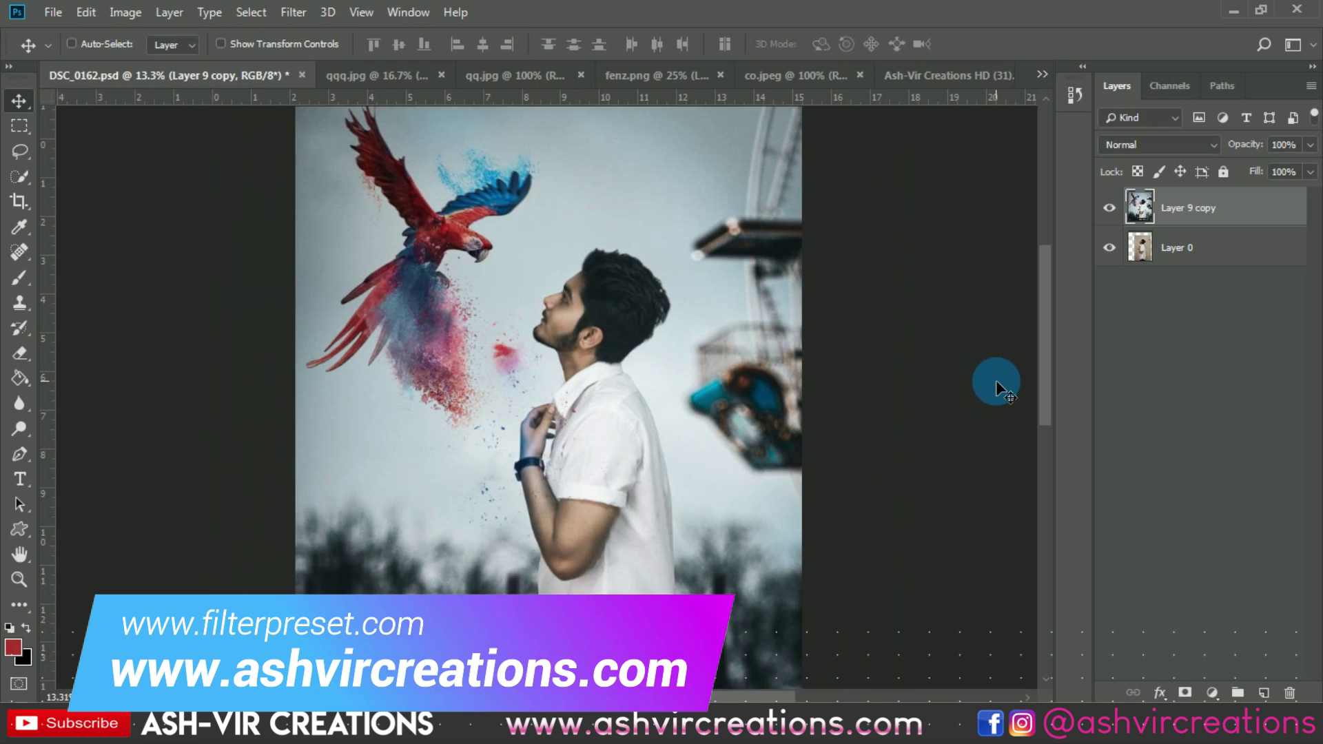
left_click(1110, 208)
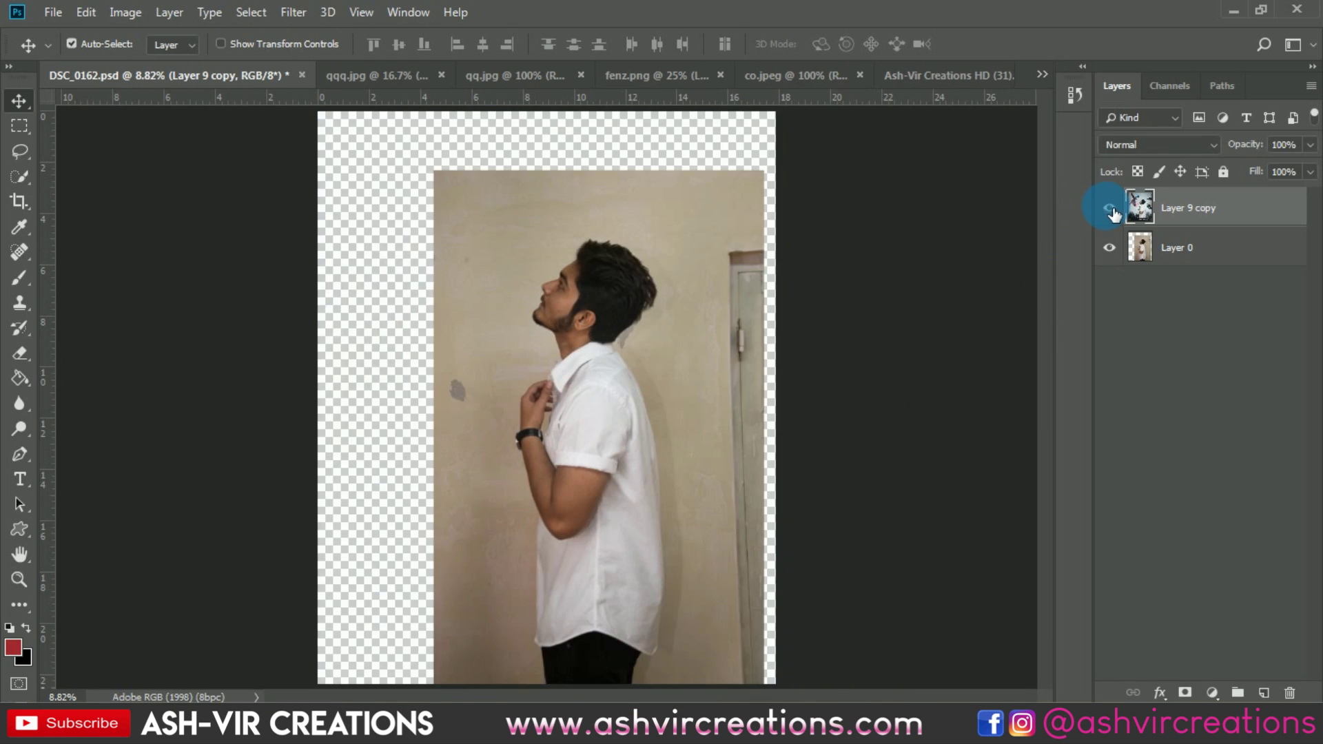
left_click(1109, 208)
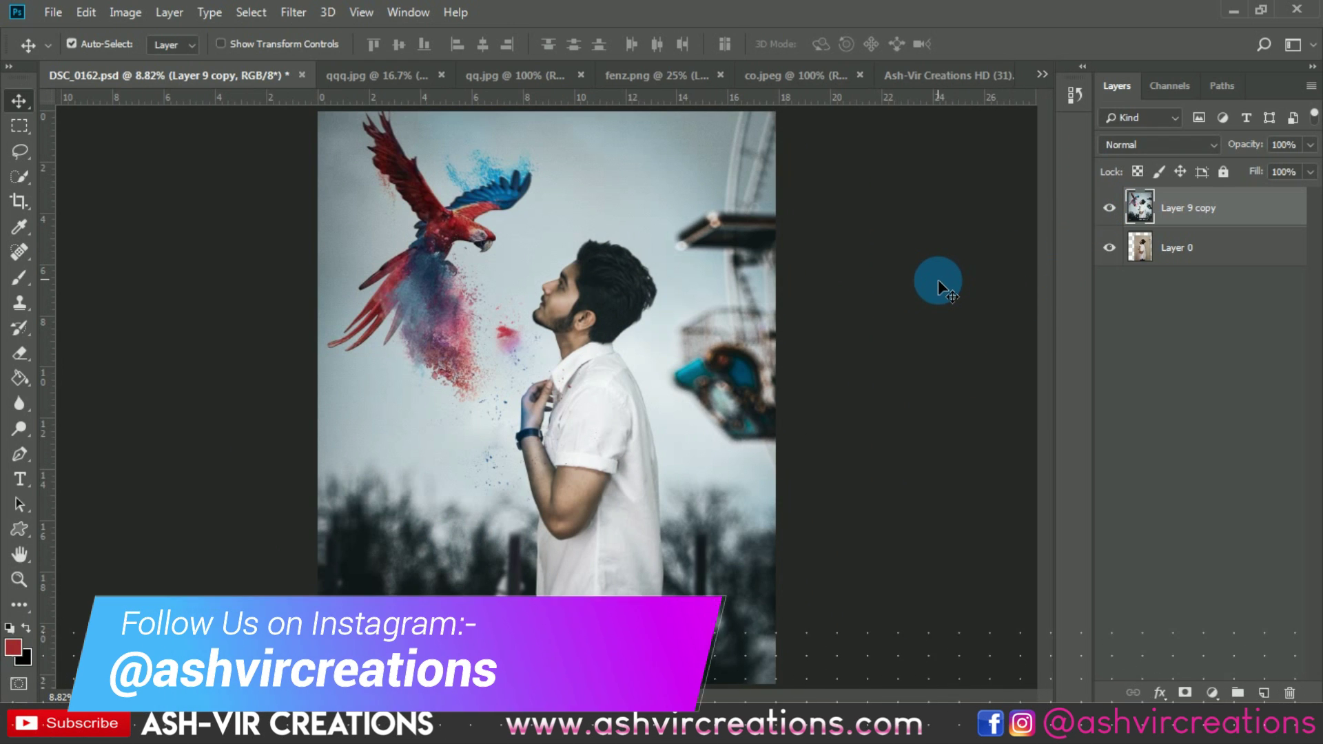